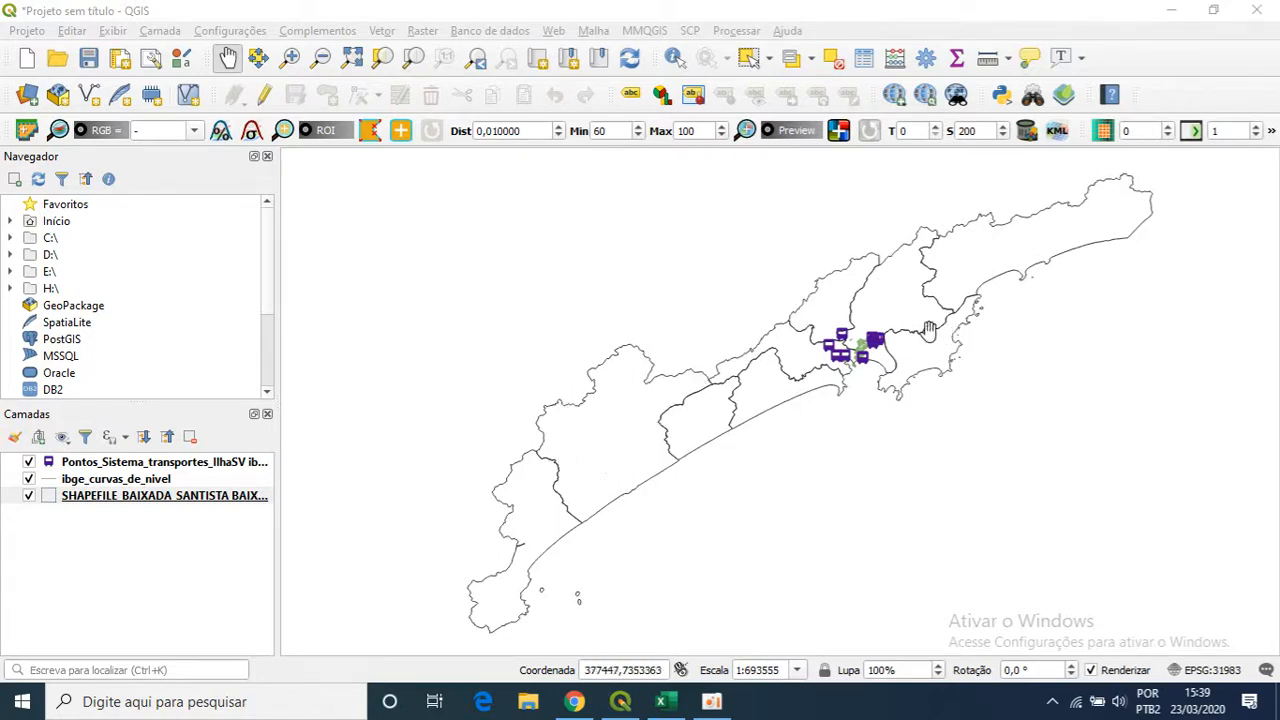
Examine the municipality boundaries, contour lines and transport points on the Baixada Santista map
scroll(858, 371, up, 3)
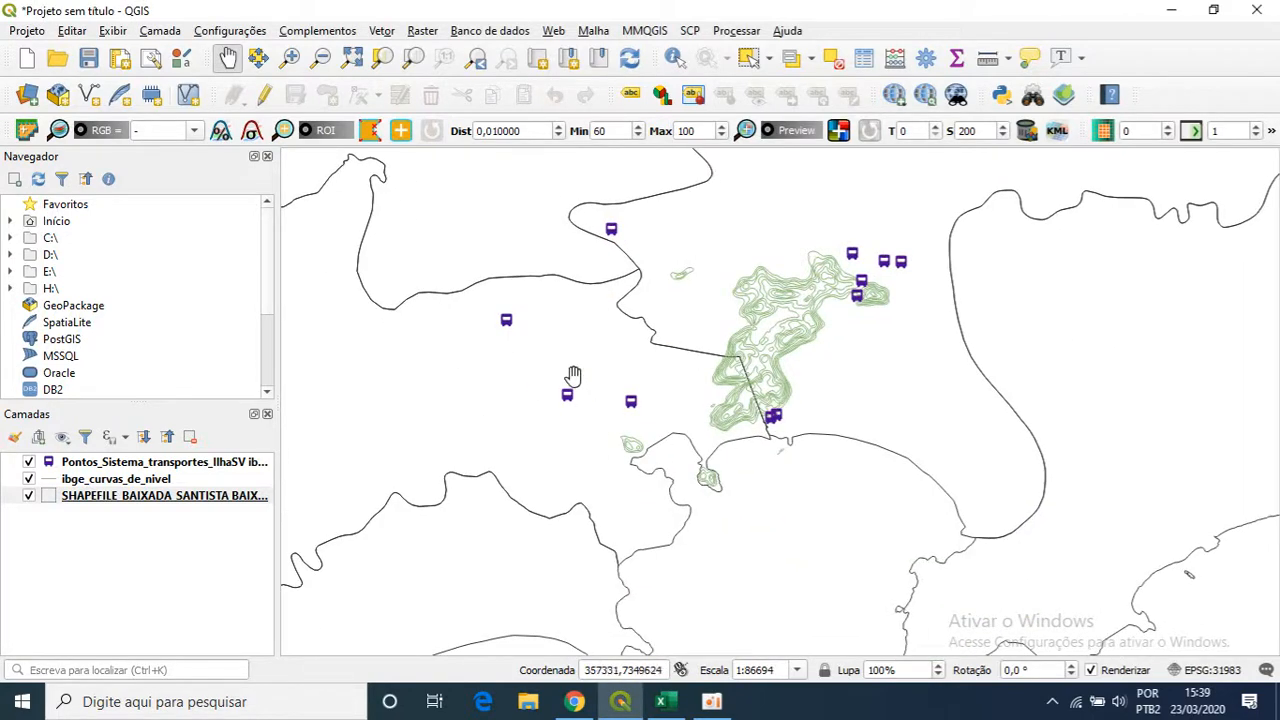
scroll(543, 351, down, 4)
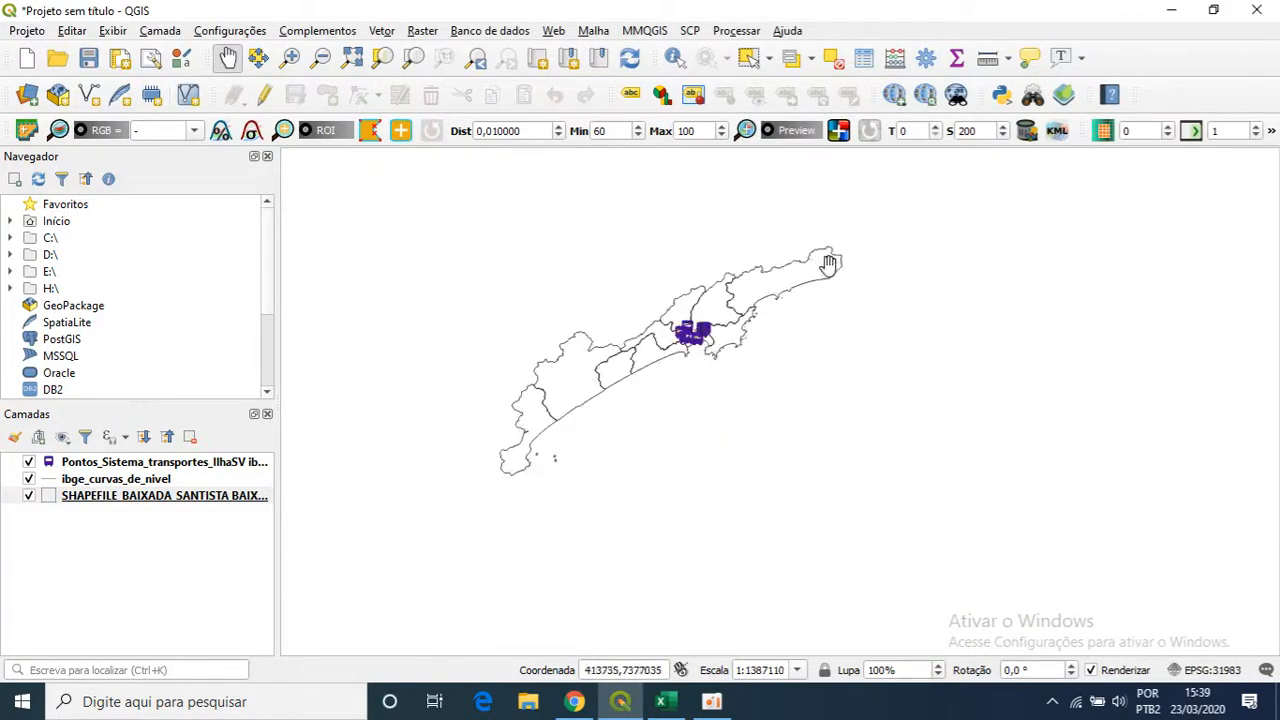
scroll(724, 298, up, 3)
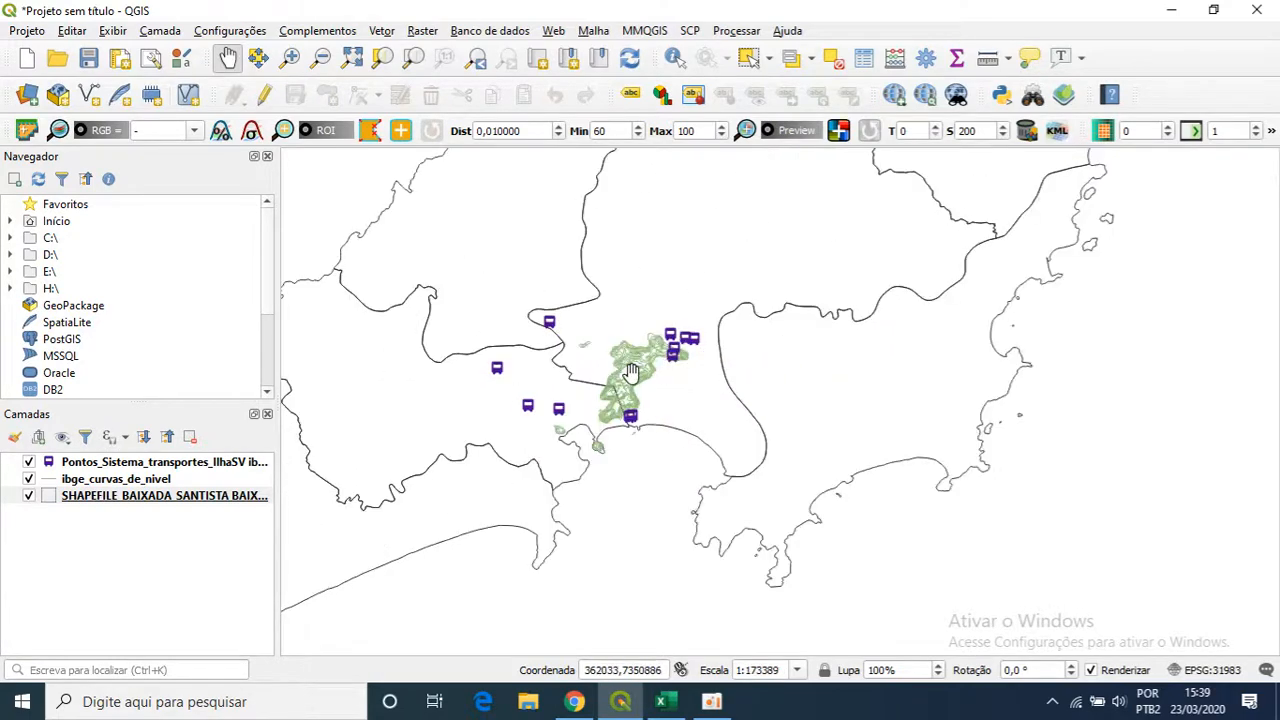
scroll(631, 373, down, 3)
scroll(505, 400, up, 1)
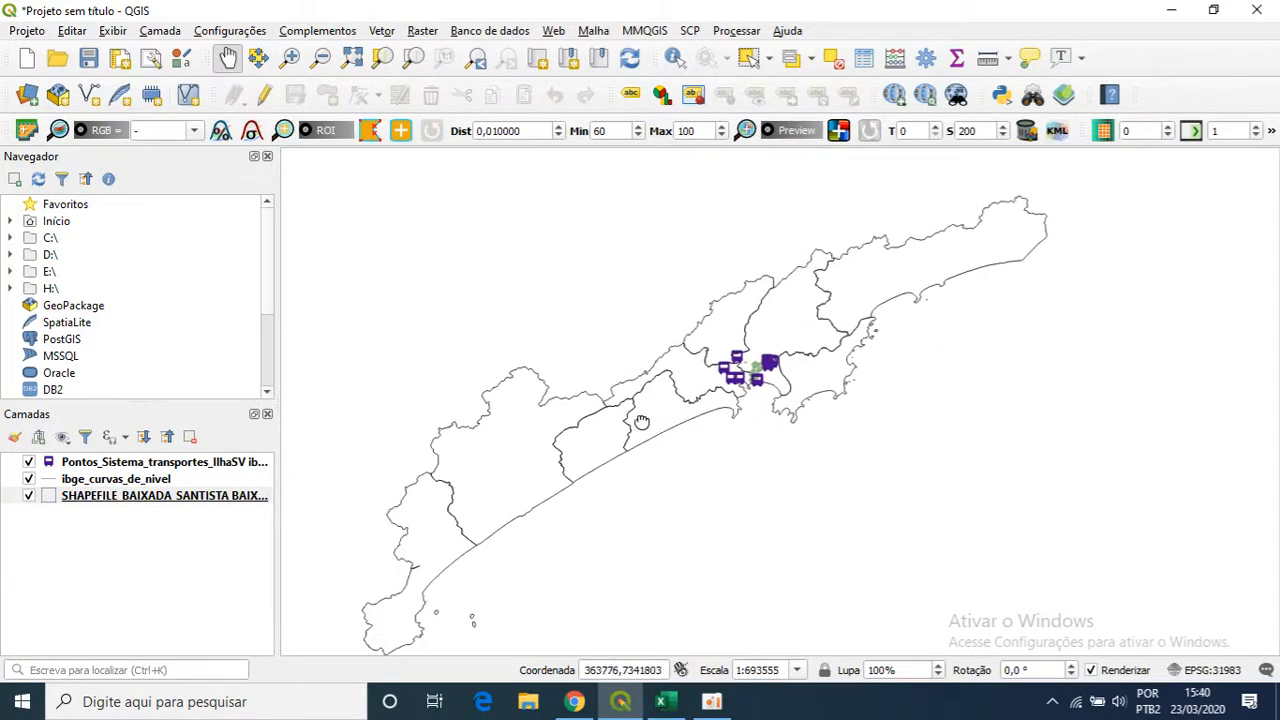
scroll(747, 375, up, 2)
scroll(903, 305, up, 1)
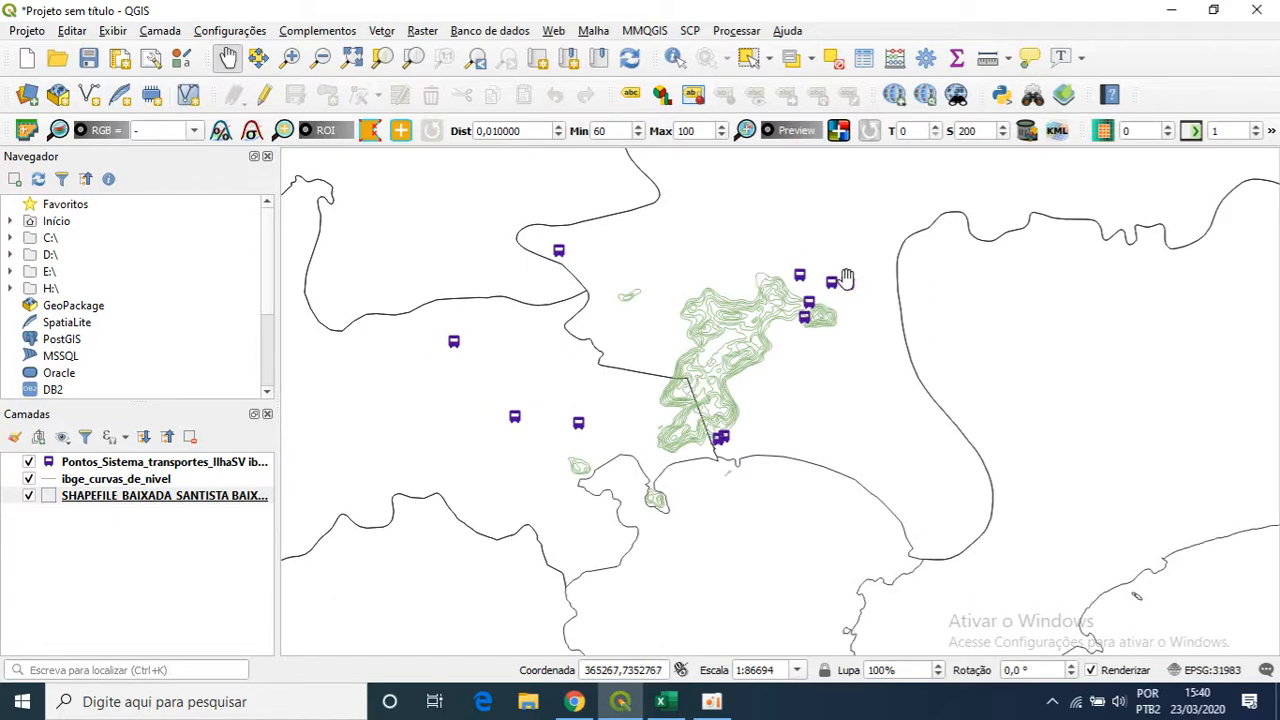
scroll(745, 380, up, 1)
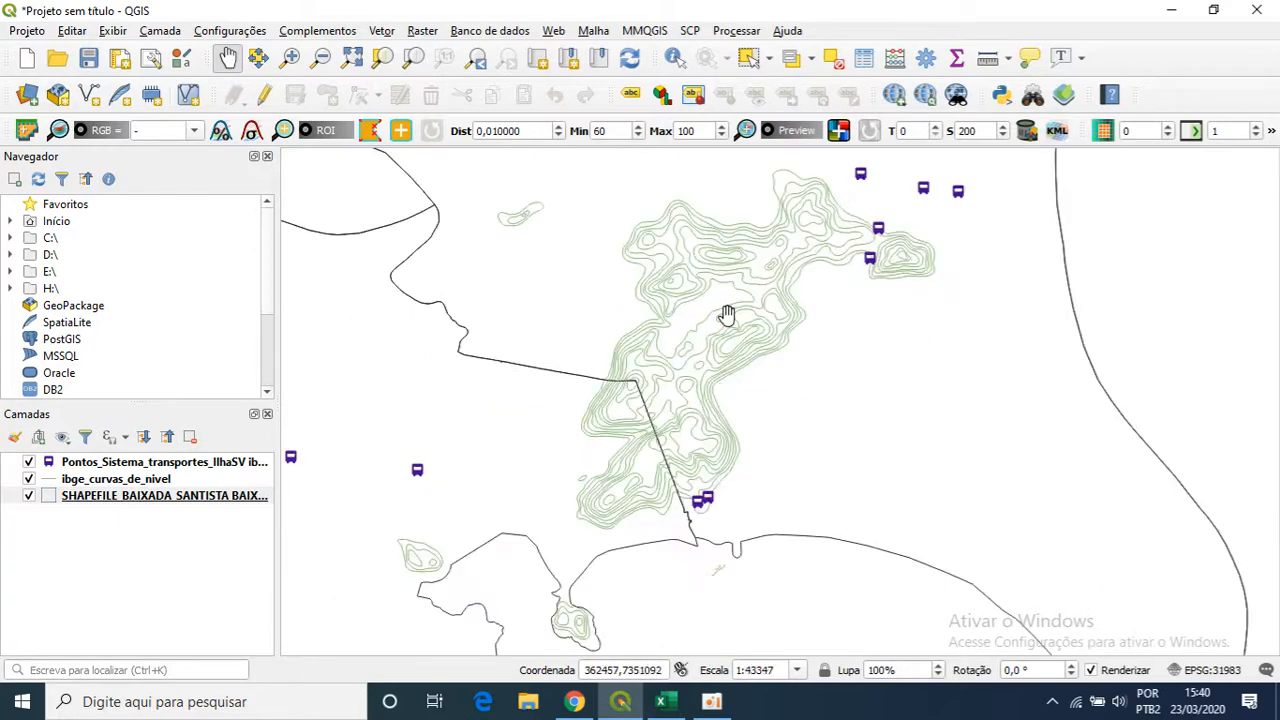
Hide the transport points and contour line layers, and review the attribute table of the Baixada Santista municipality layer
click(29, 479)
click(29, 462)
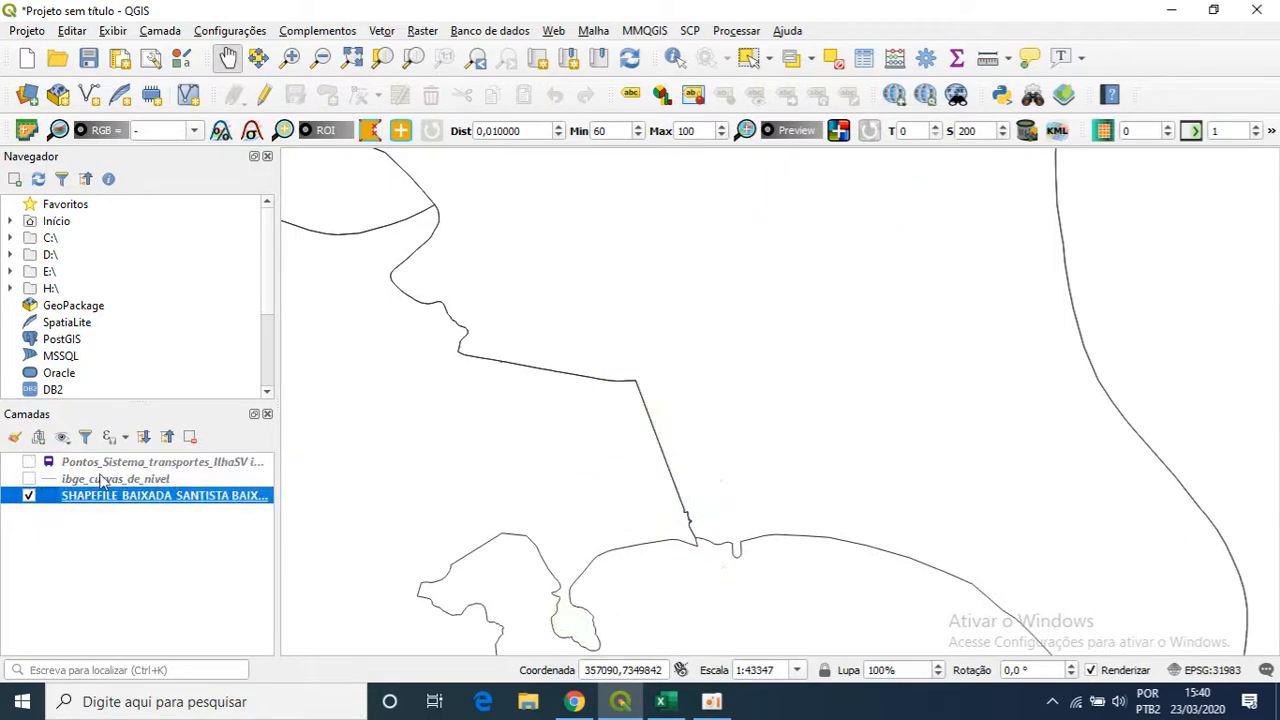
scroll(772, 333, down, 2)
scroll(772, 333, down, 2)
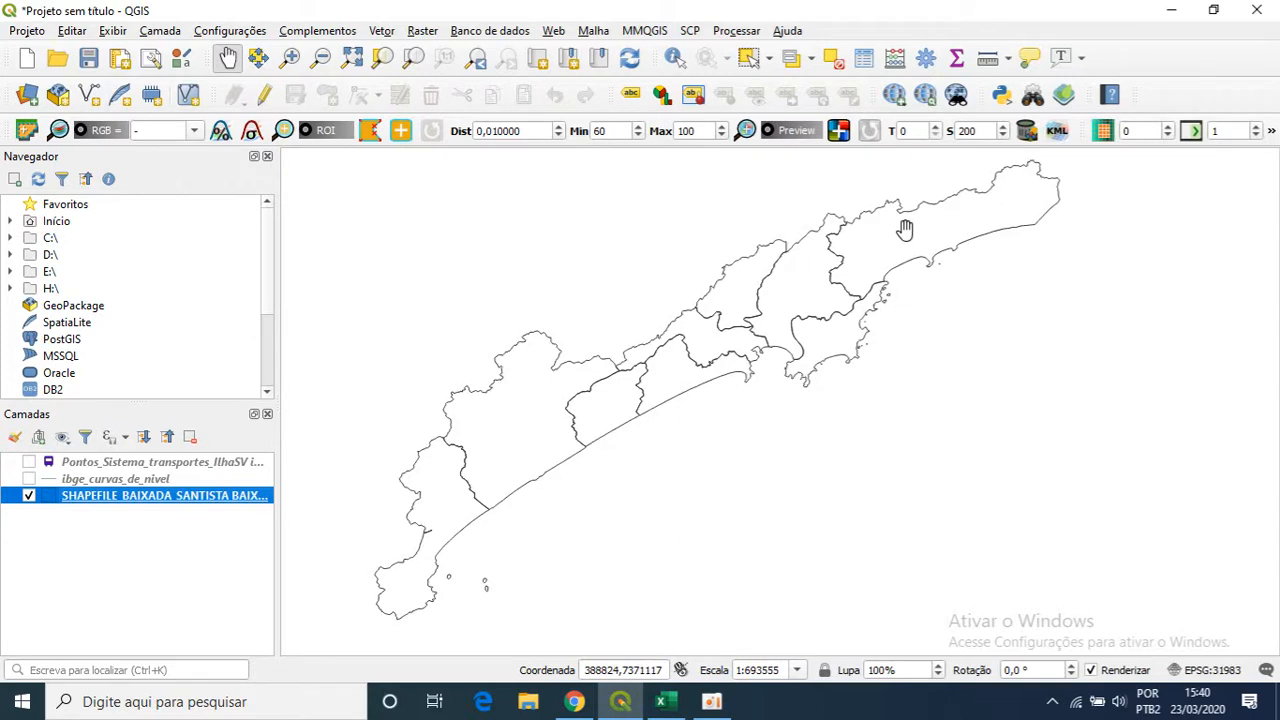
click(863, 58)
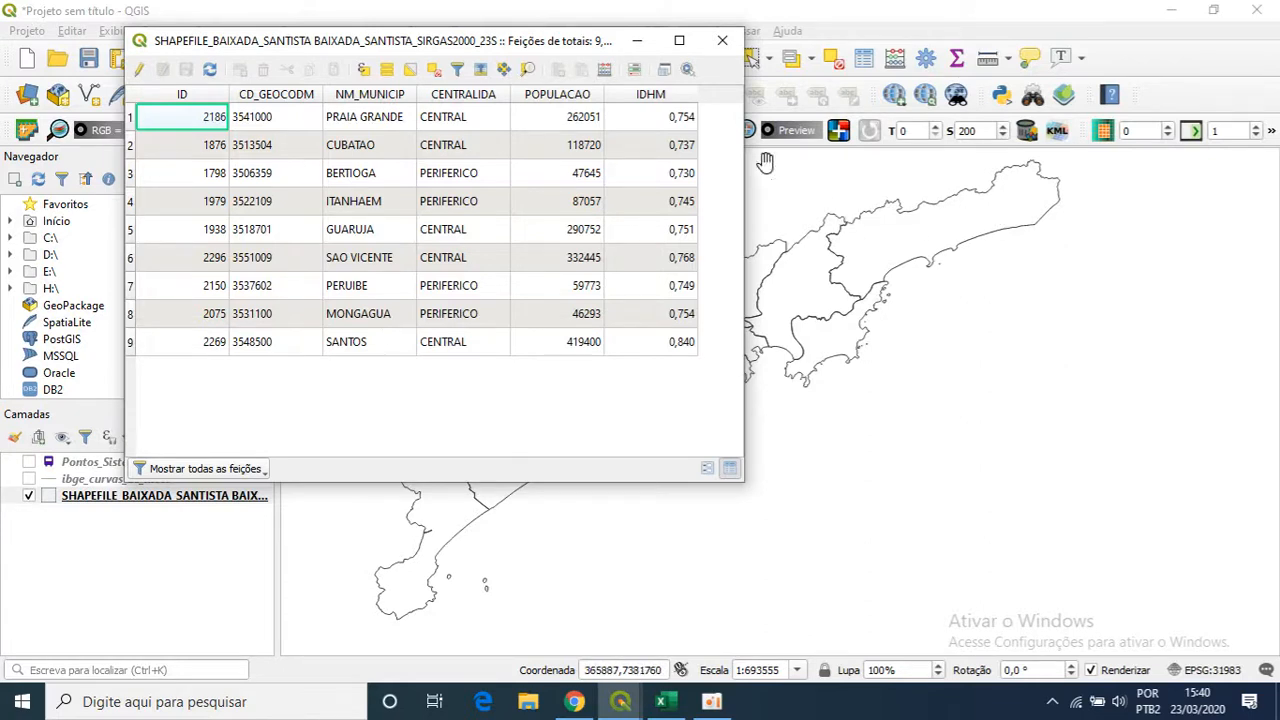
click(720, 42)
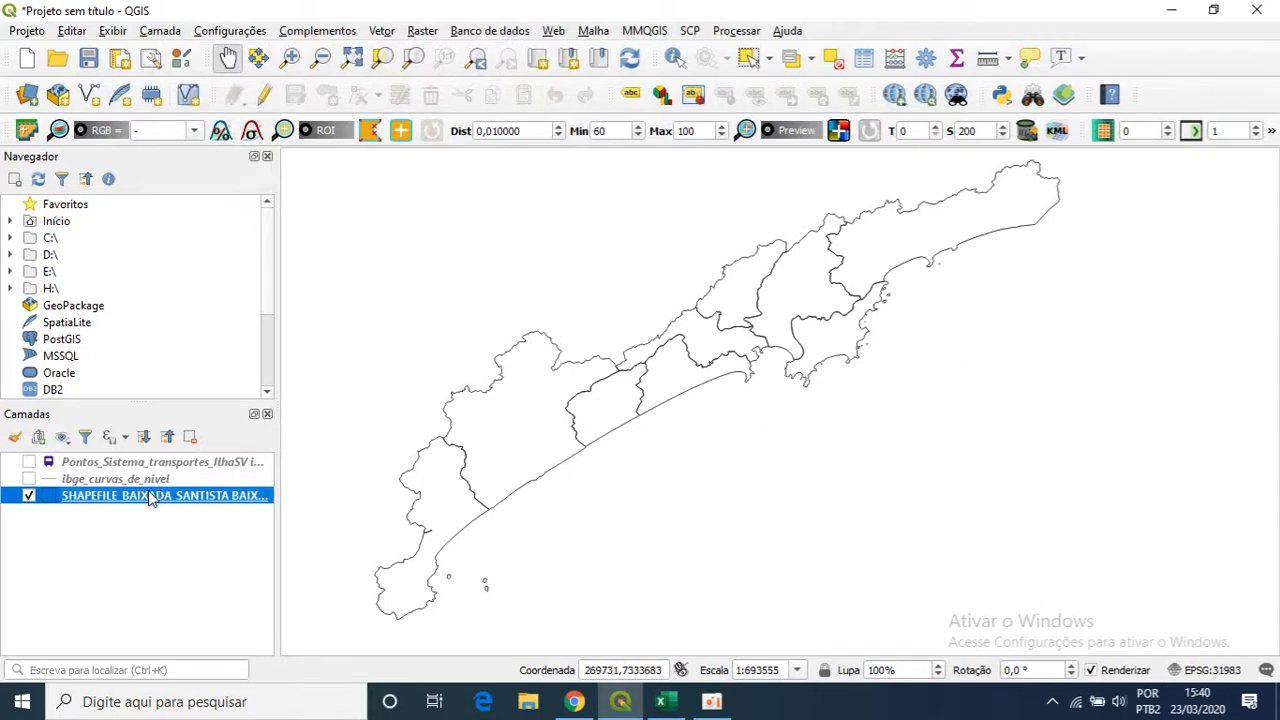
Enable simple labels (Rótulos simples) in the properties of the Baixada Santista municipality layer
right_click(97, 505)
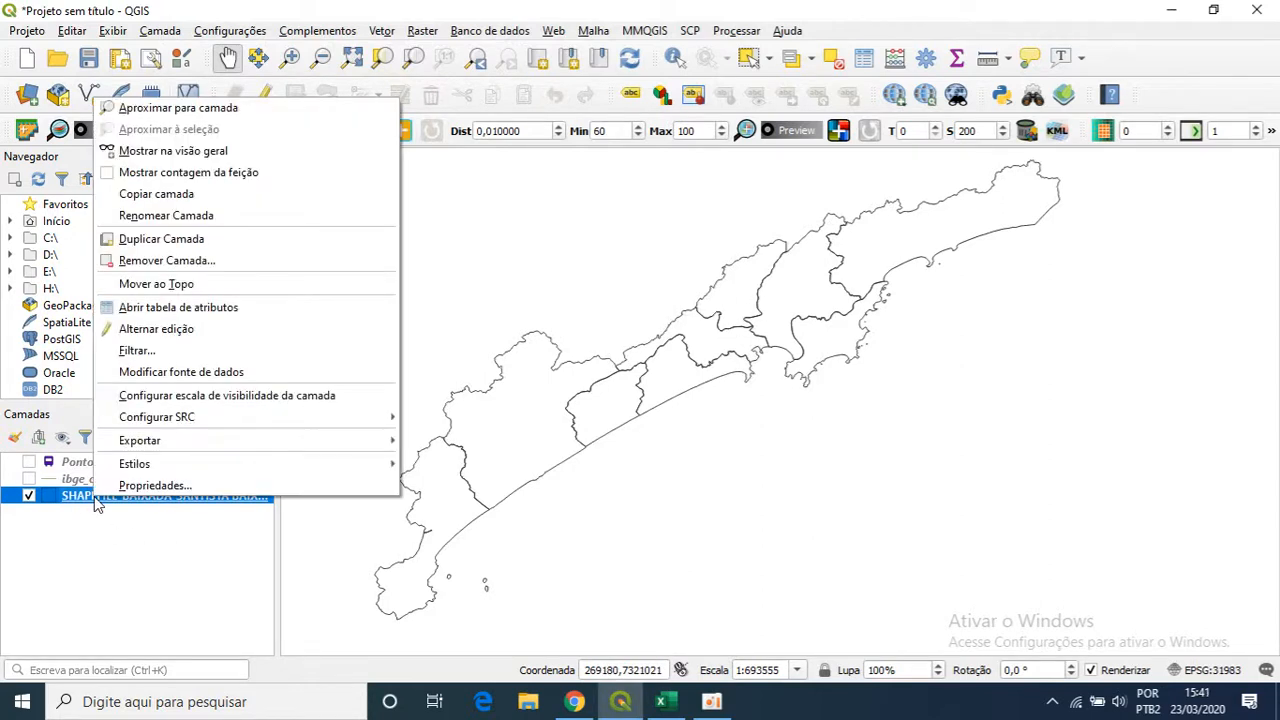
click(150, 486)
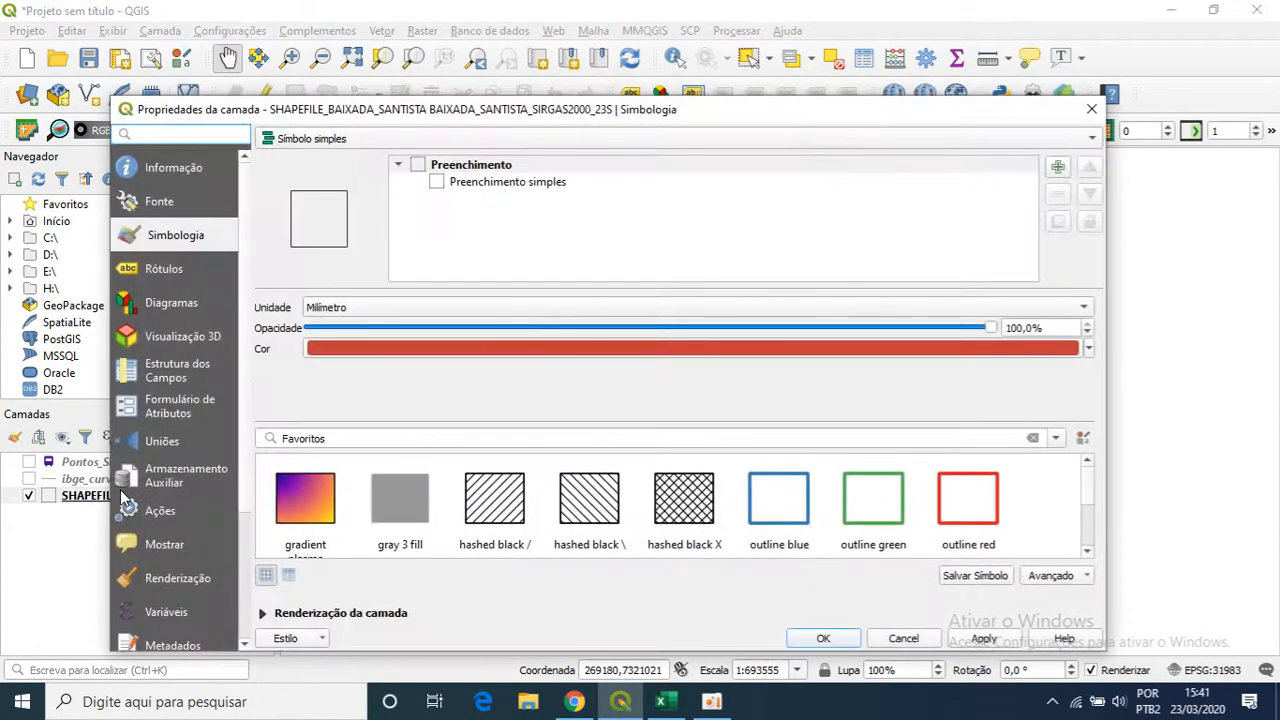
drag(735, 111, 839, 66)
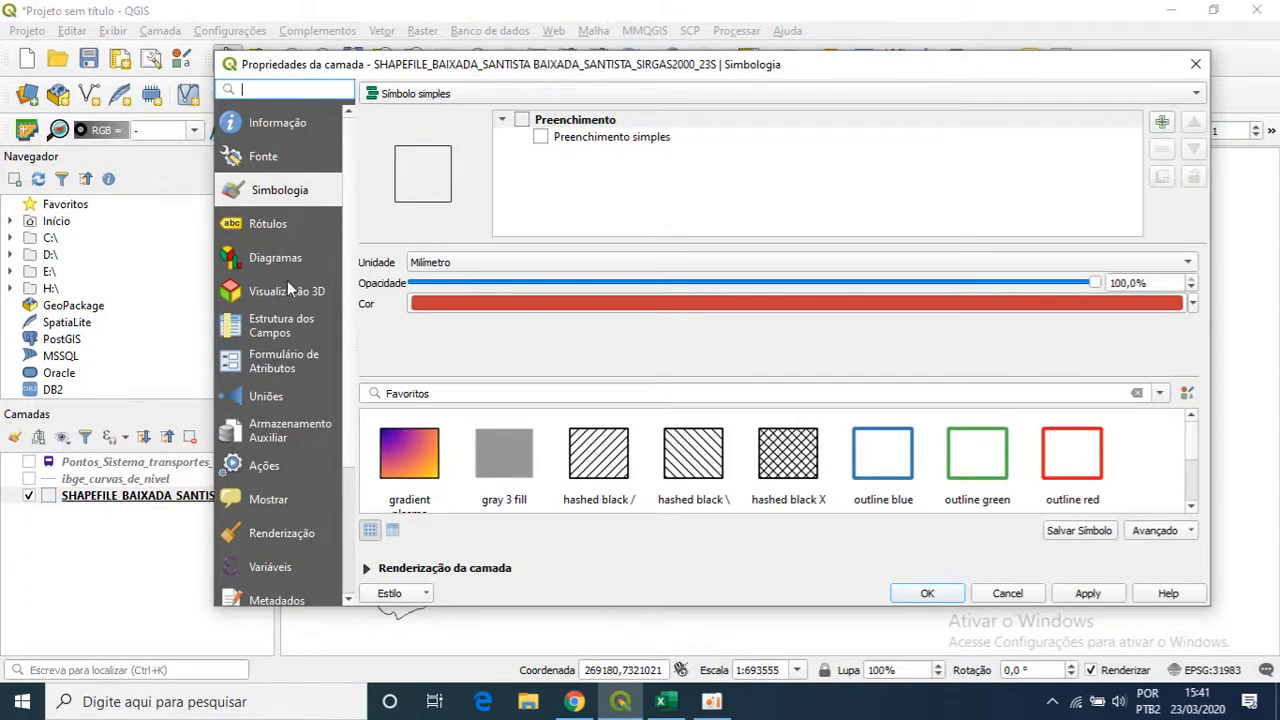
click(272, 230)
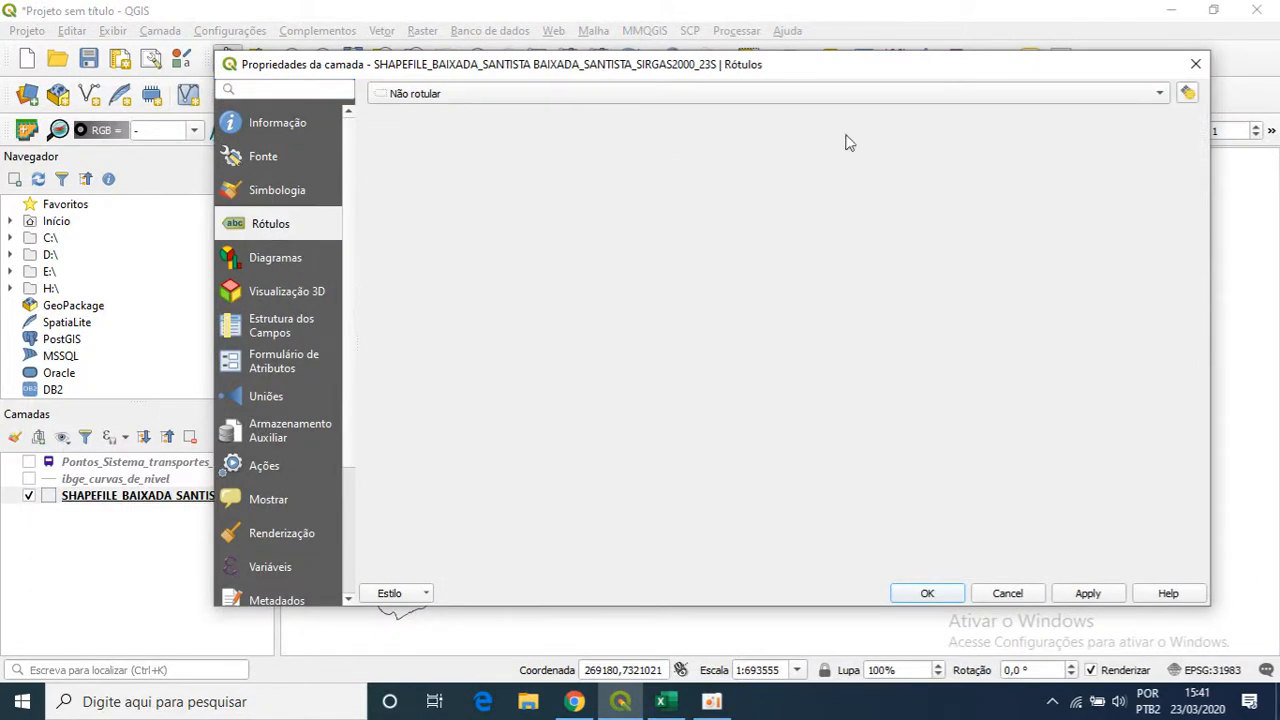
click(1160, 96)
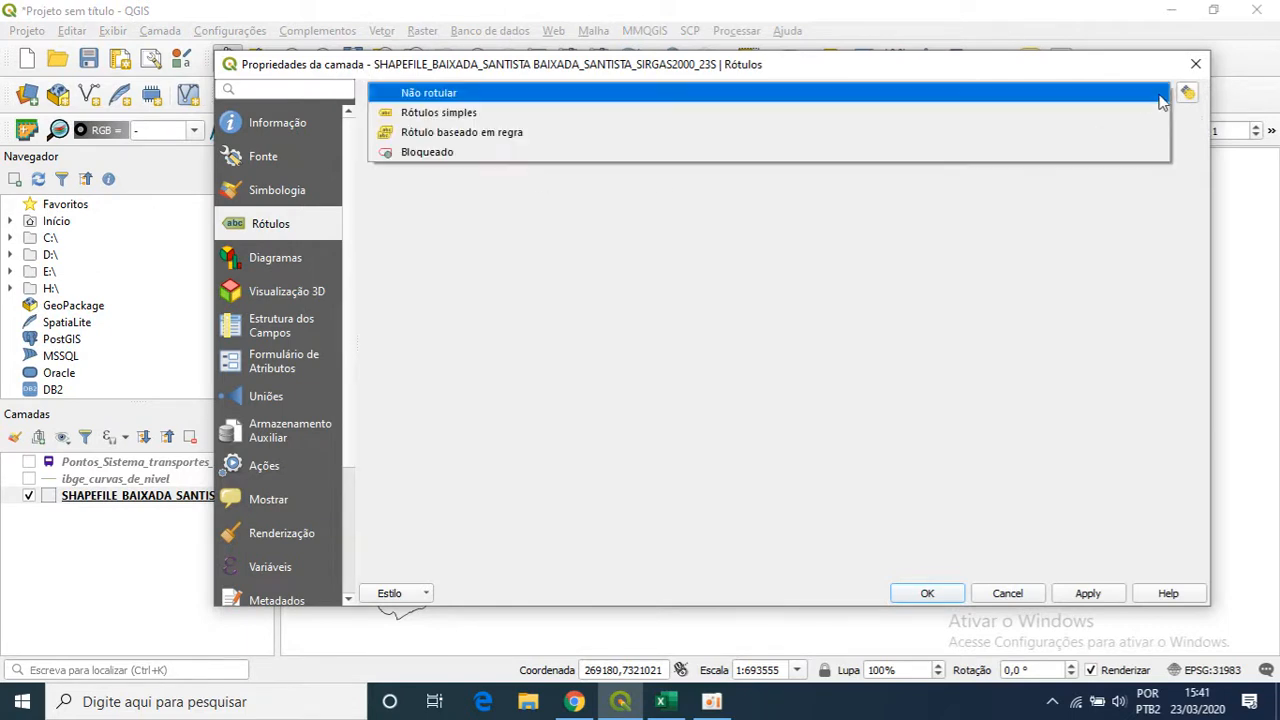
click(464, 114)
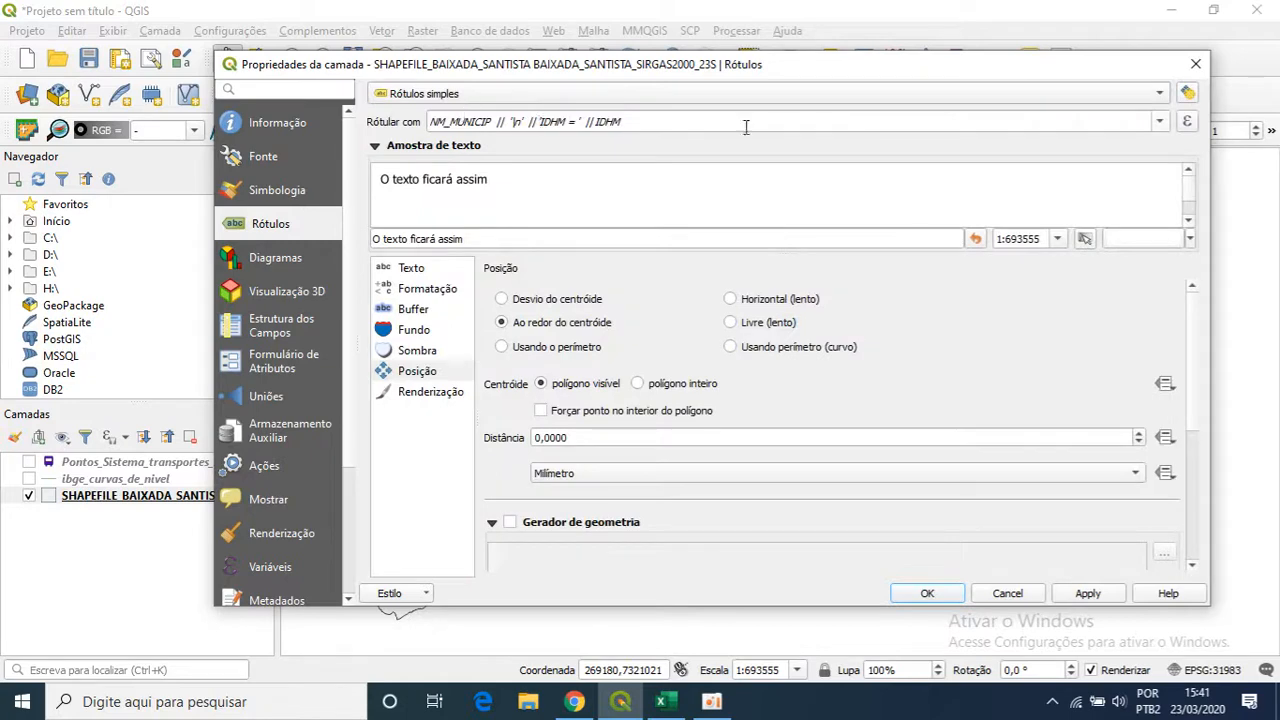
Replace the label expression with the NM_MUNICIP field, apply it, and check the labels on the map
drag(746, 121, 357, 129)
key(BackSpace)
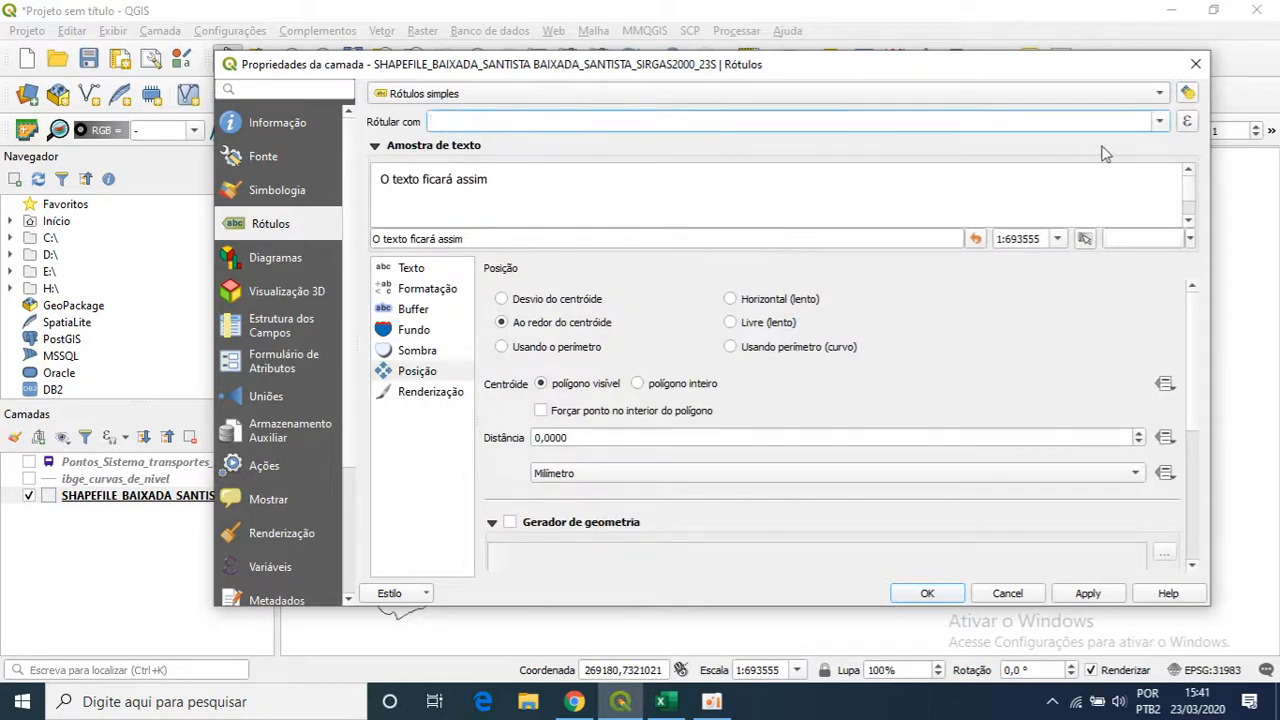
click(1159, 121)
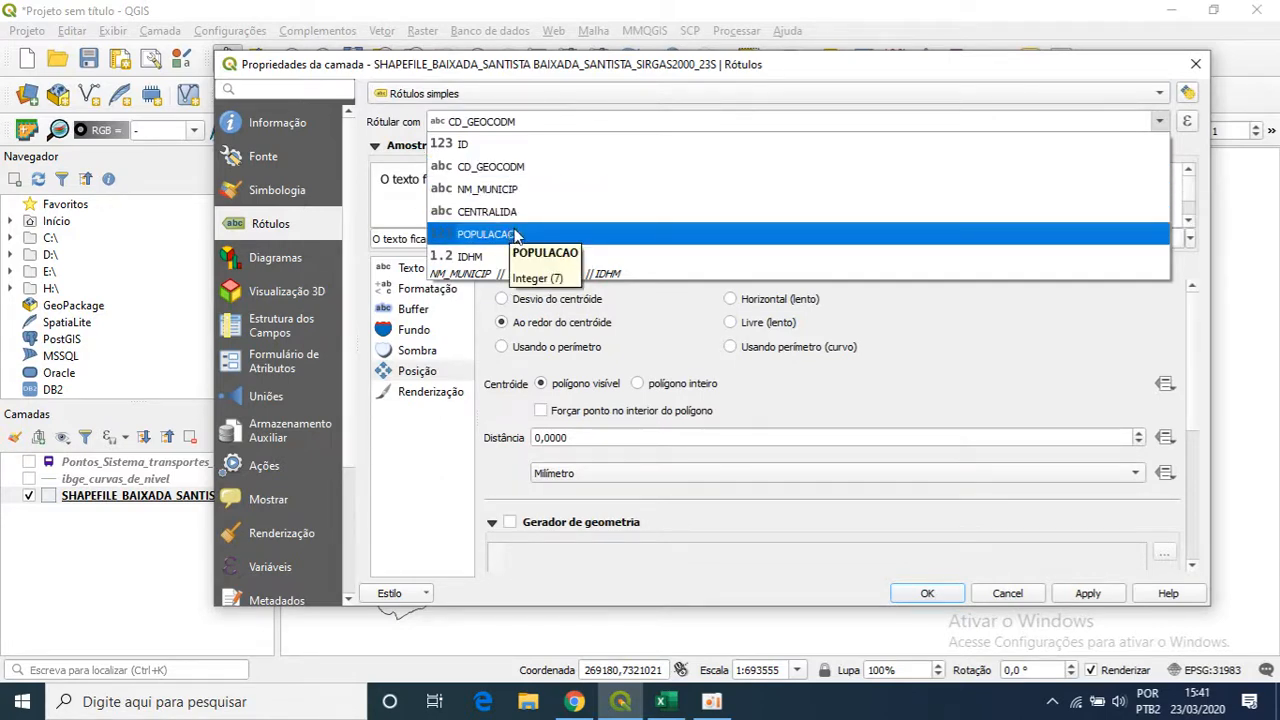
click(516, 190)
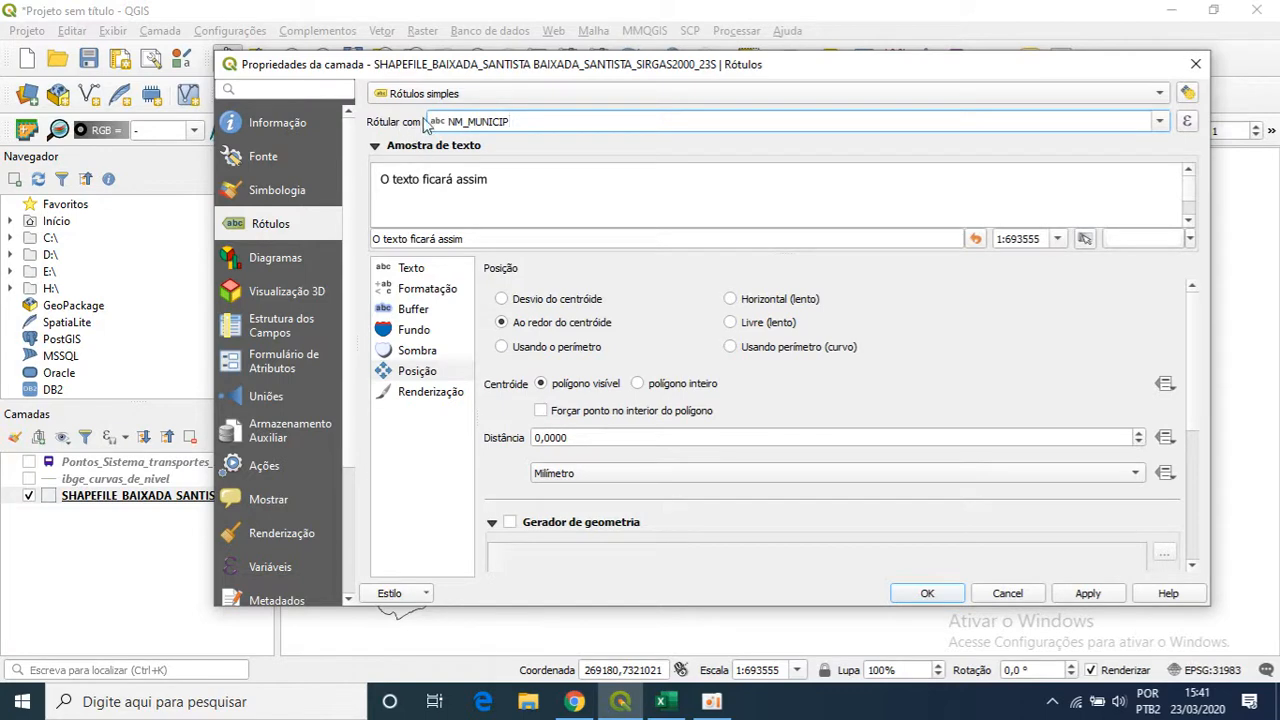
click(1087, 593)
drag(750, 72, 775, 541)
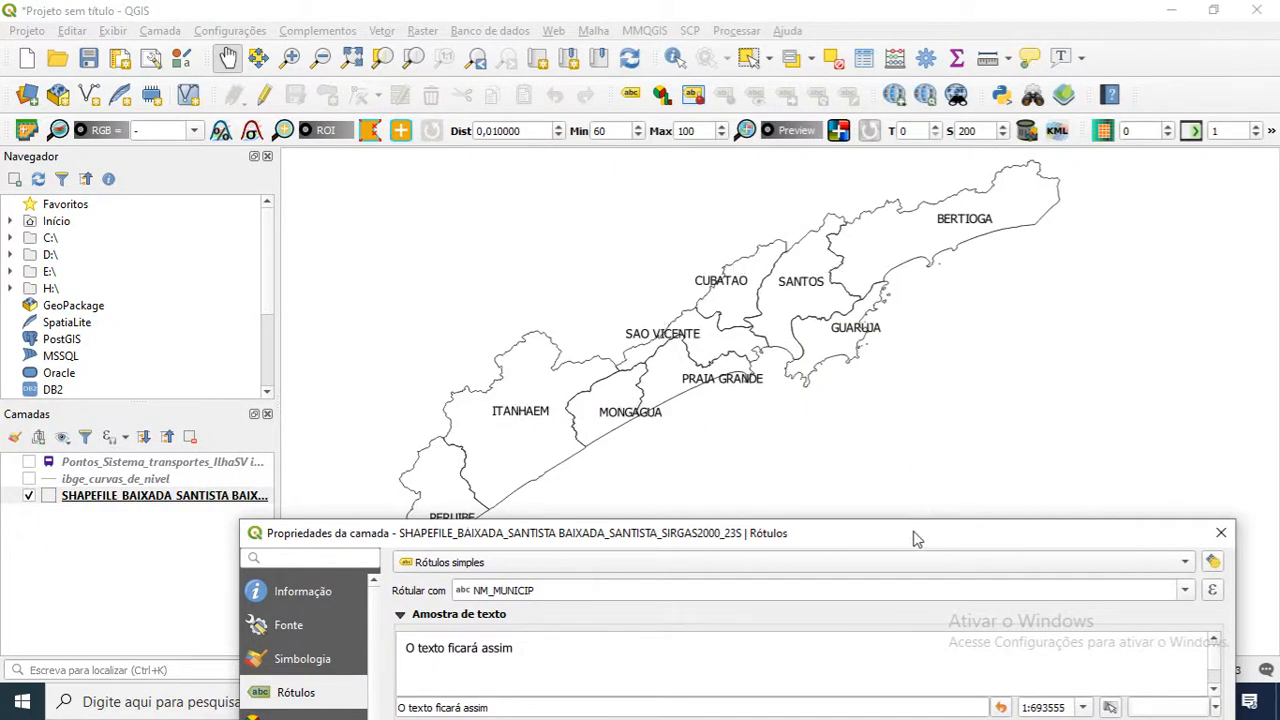
drag(914, 533, 904, 81)
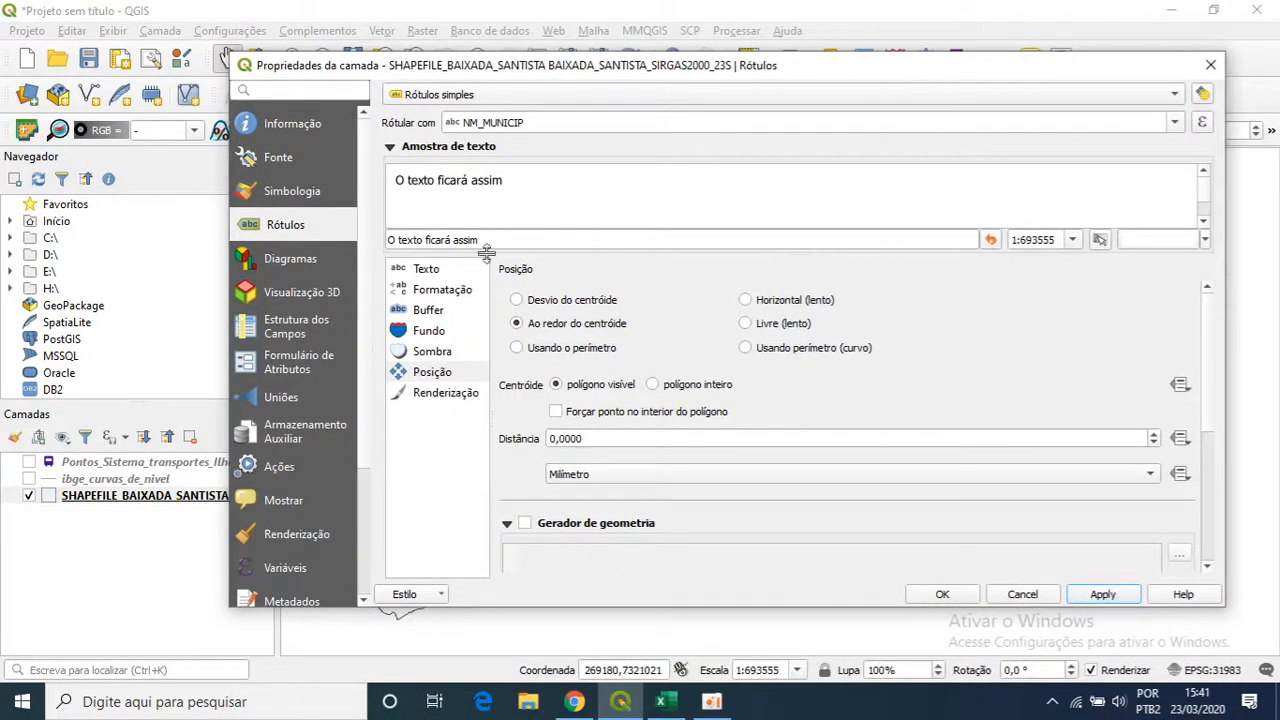
Set the label preview's sample text to PRAIA GRANDE and compare it with that municipality's label on the map
click(453, 272)
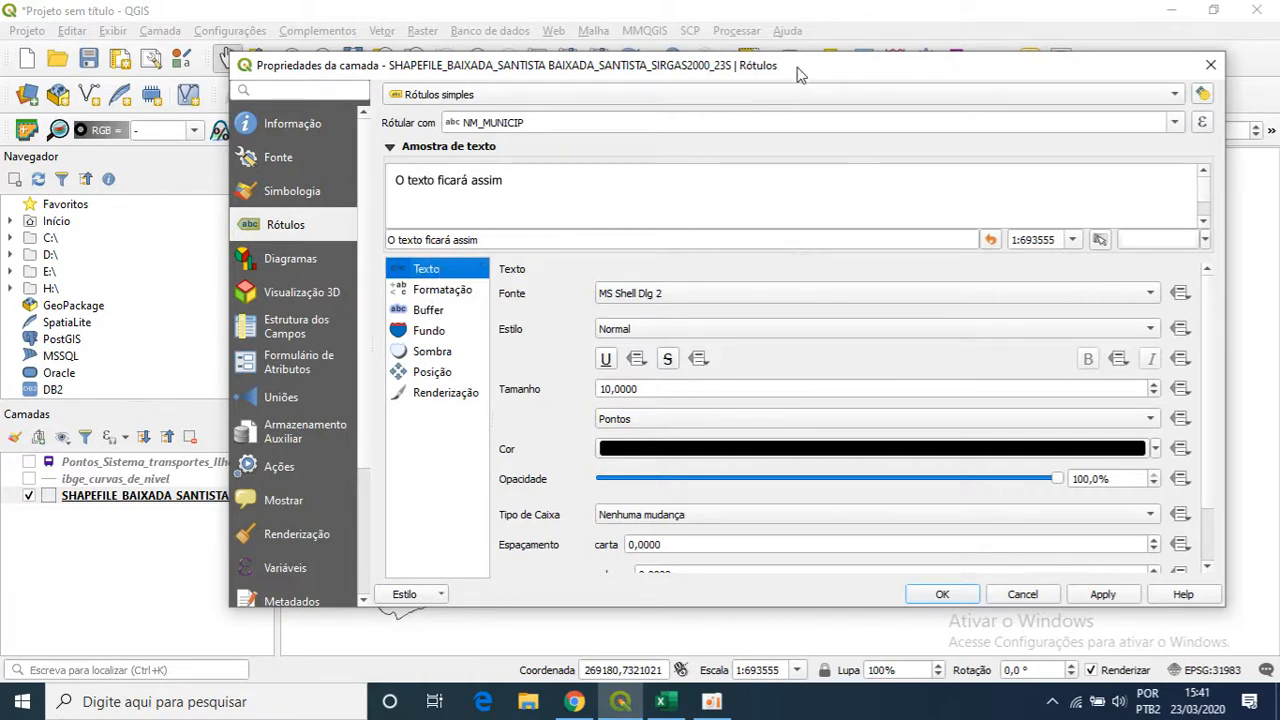
drag(797, 67, 765, 49)
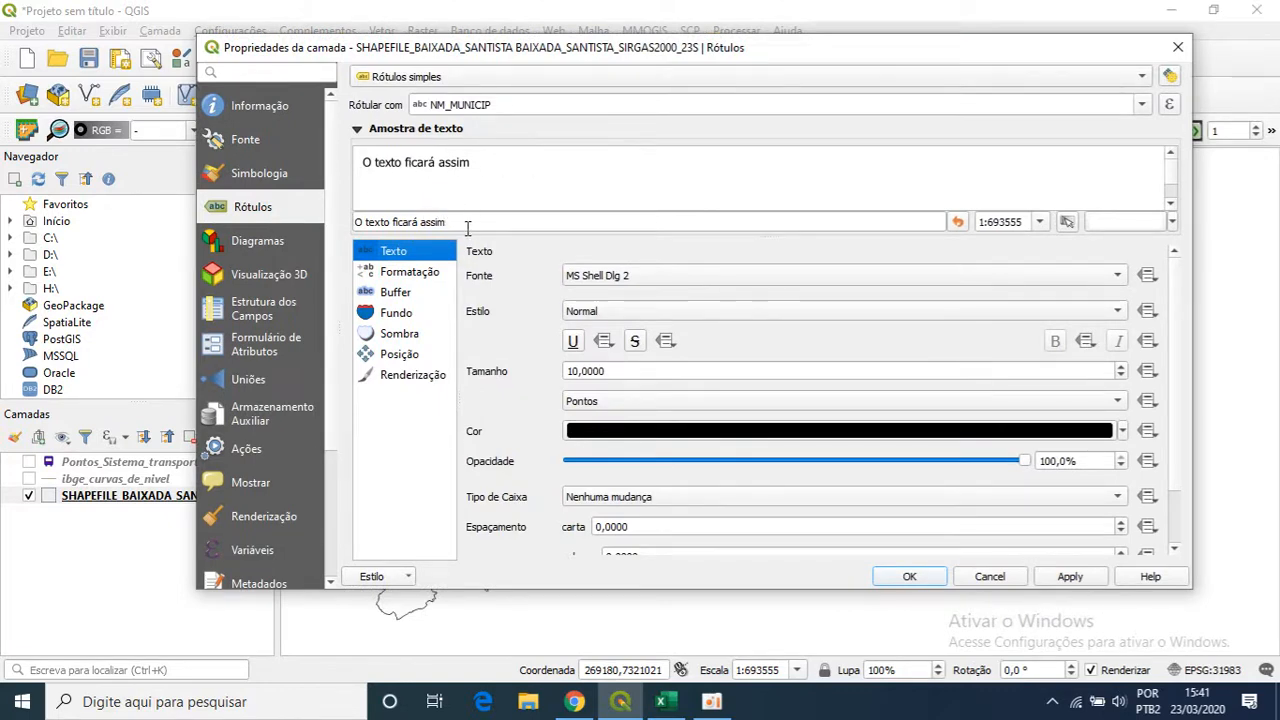
drag(467, 228, 367, 228)
click(420, 222)
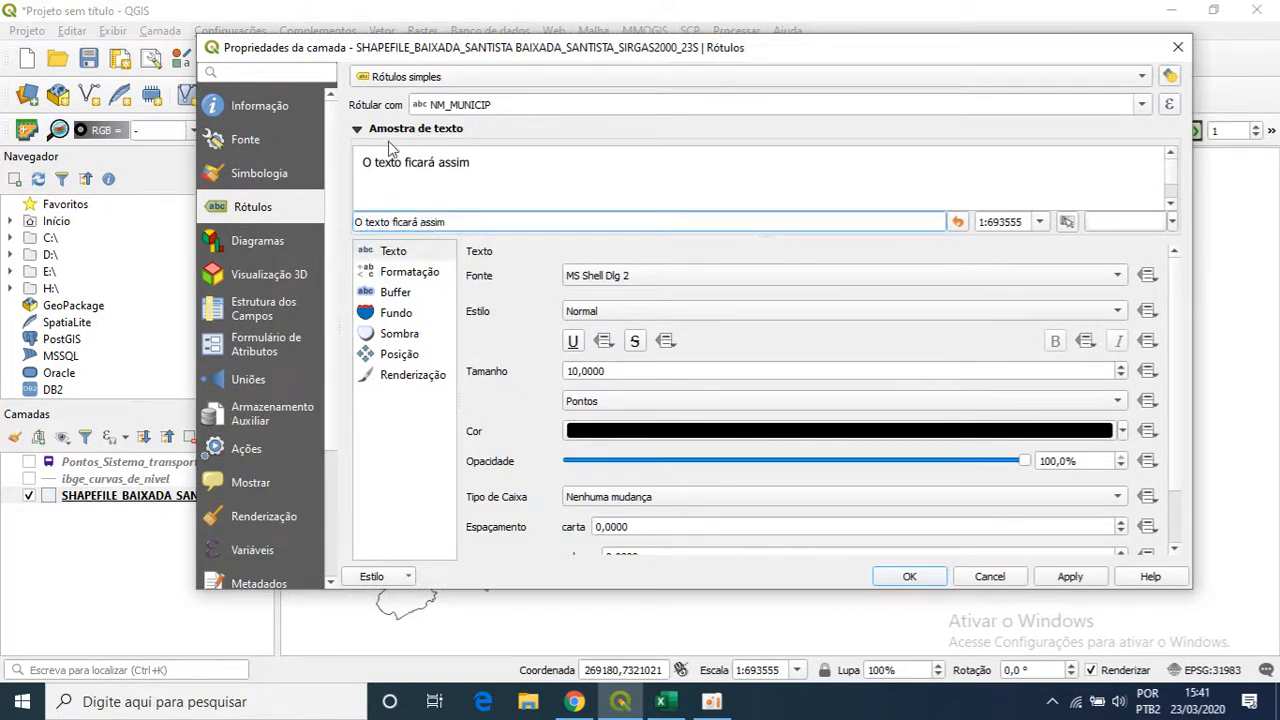
drag(460, 222, 352, 220)
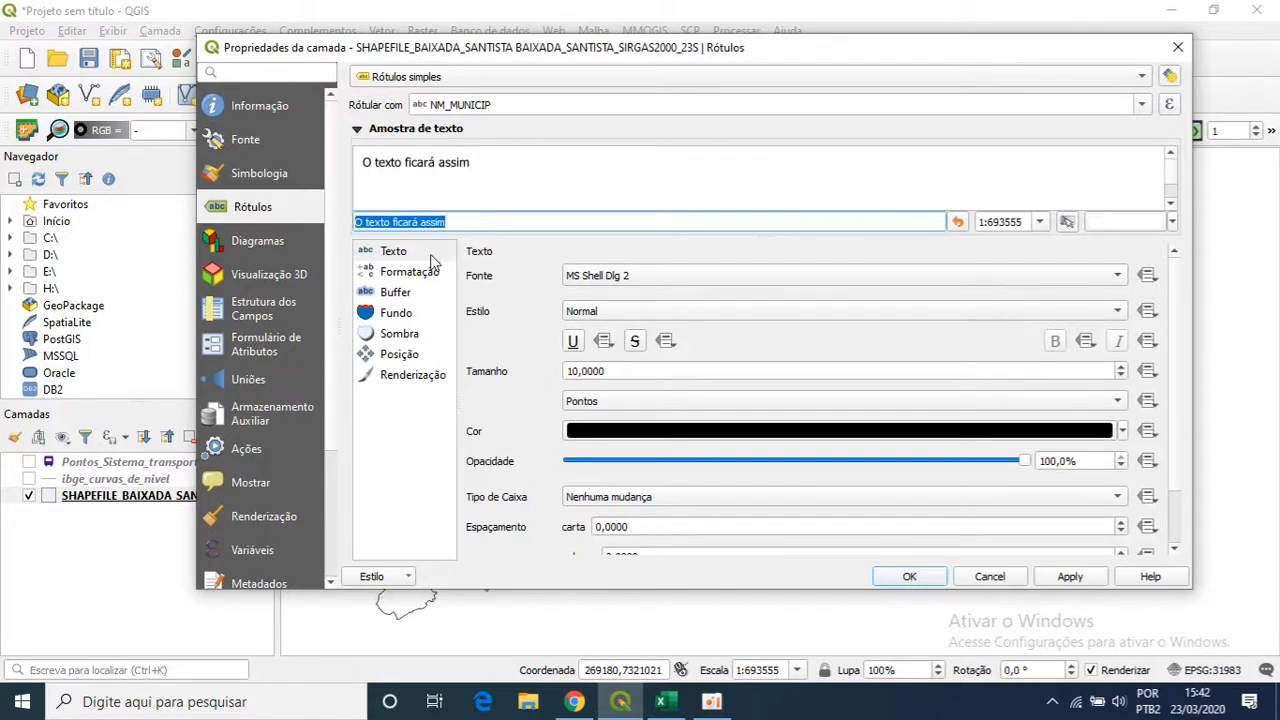
text(PRAIA)
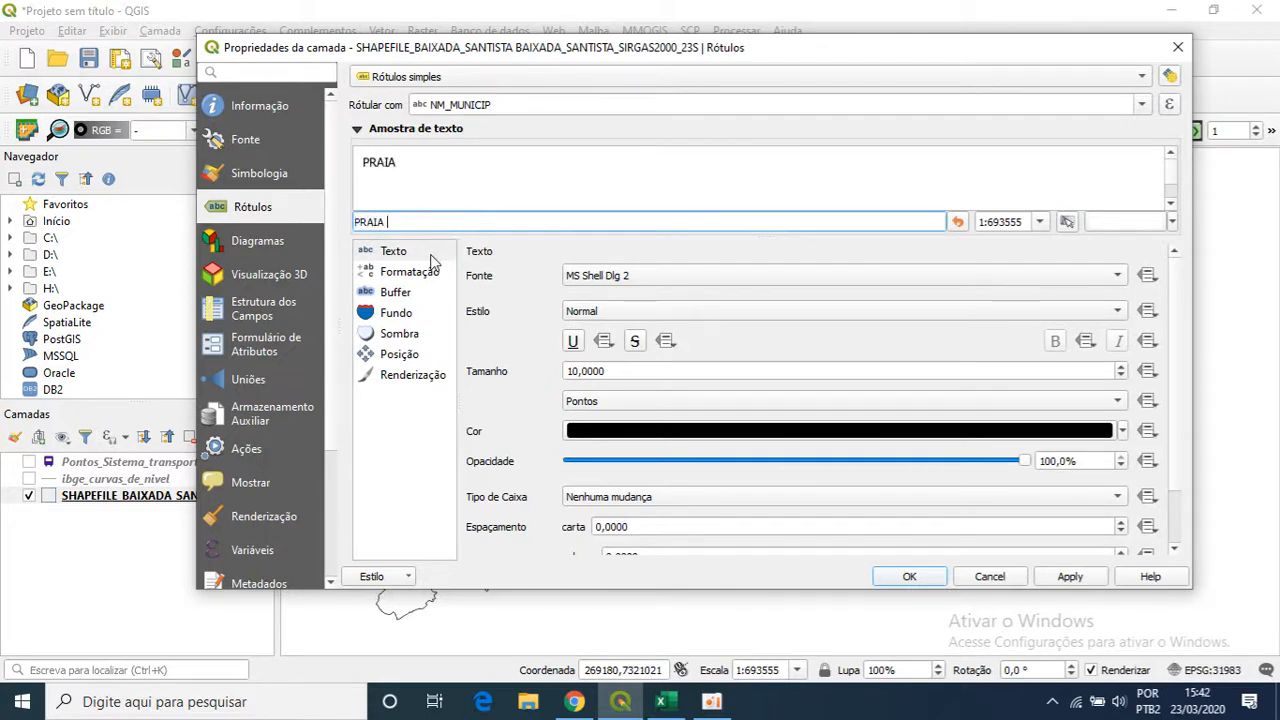
text( GRANDE)
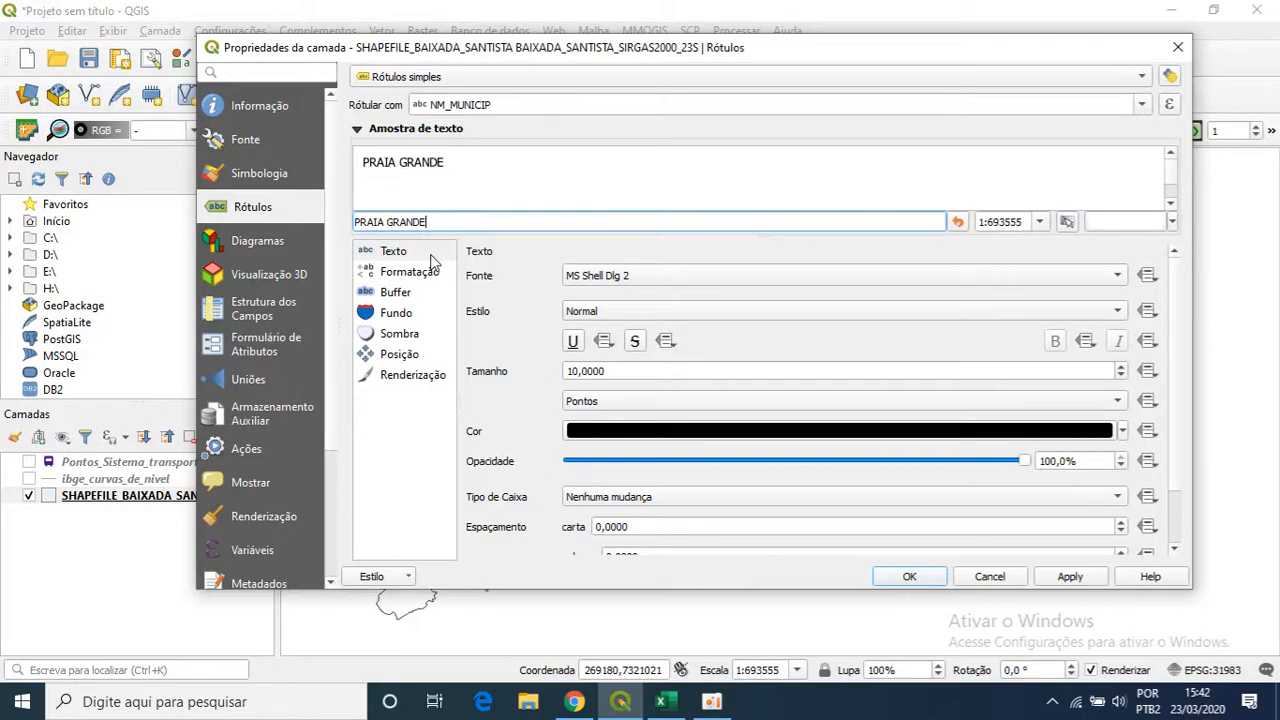
drag(823, 49, 823, 629)
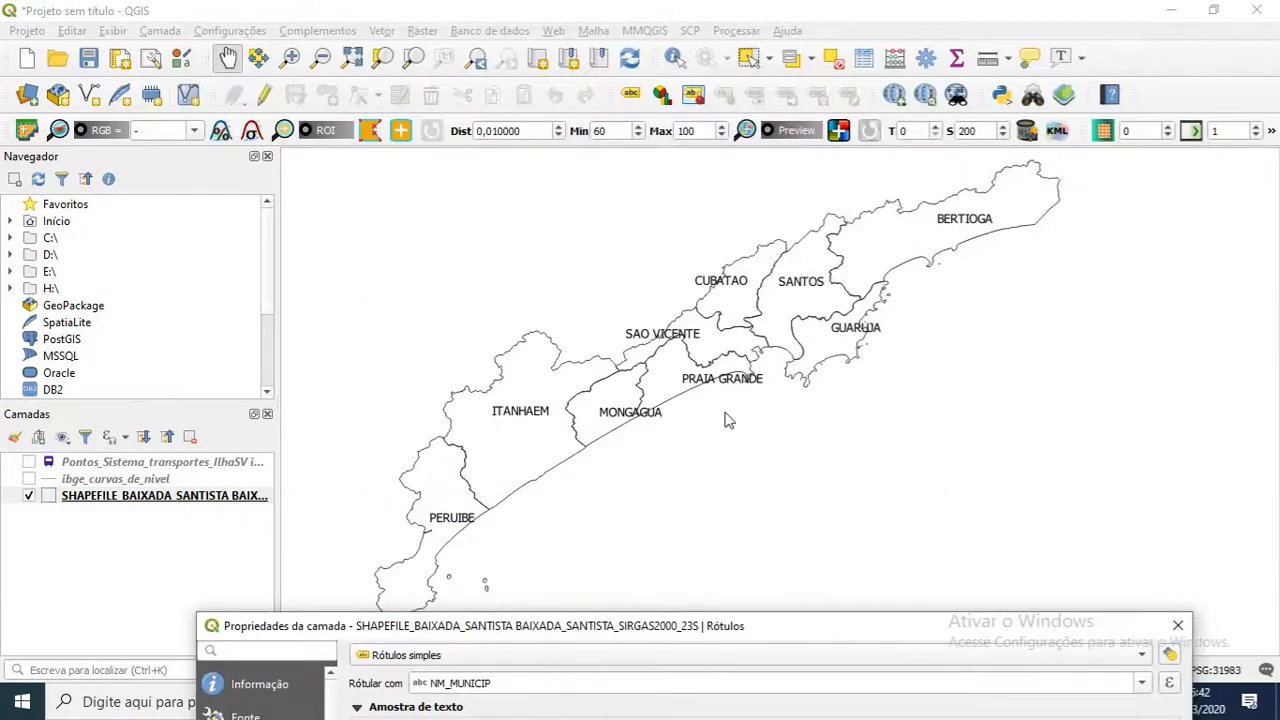
drag(743, 625, 745, 110)
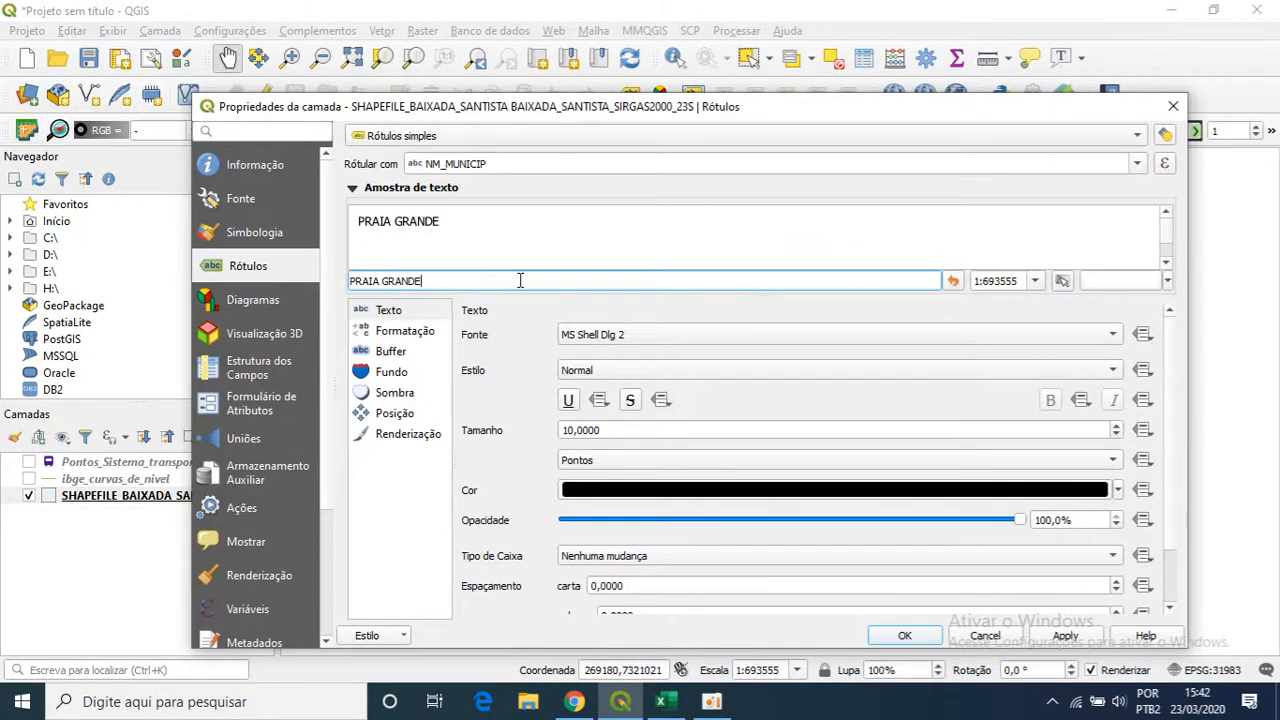
Try Modern No. 20 as the label font, and set the font to MV Boli instead
click(398, 316)
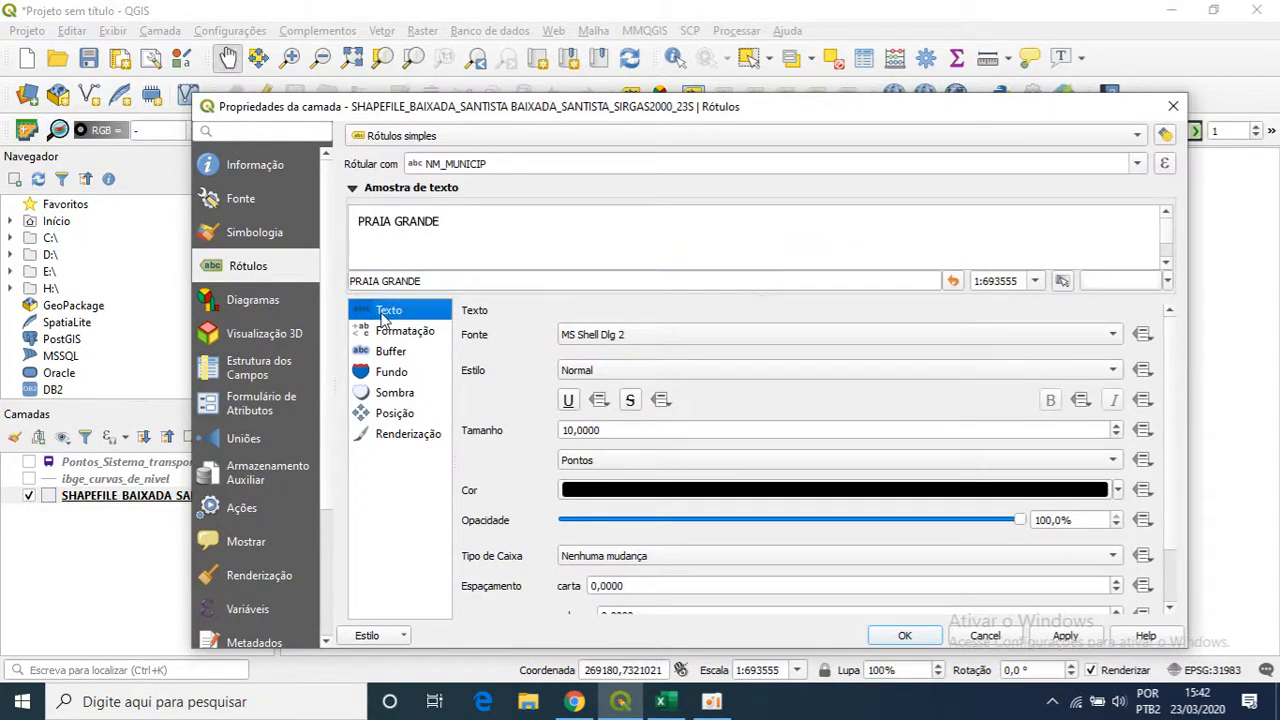
drag(726, 110, 724, 79)
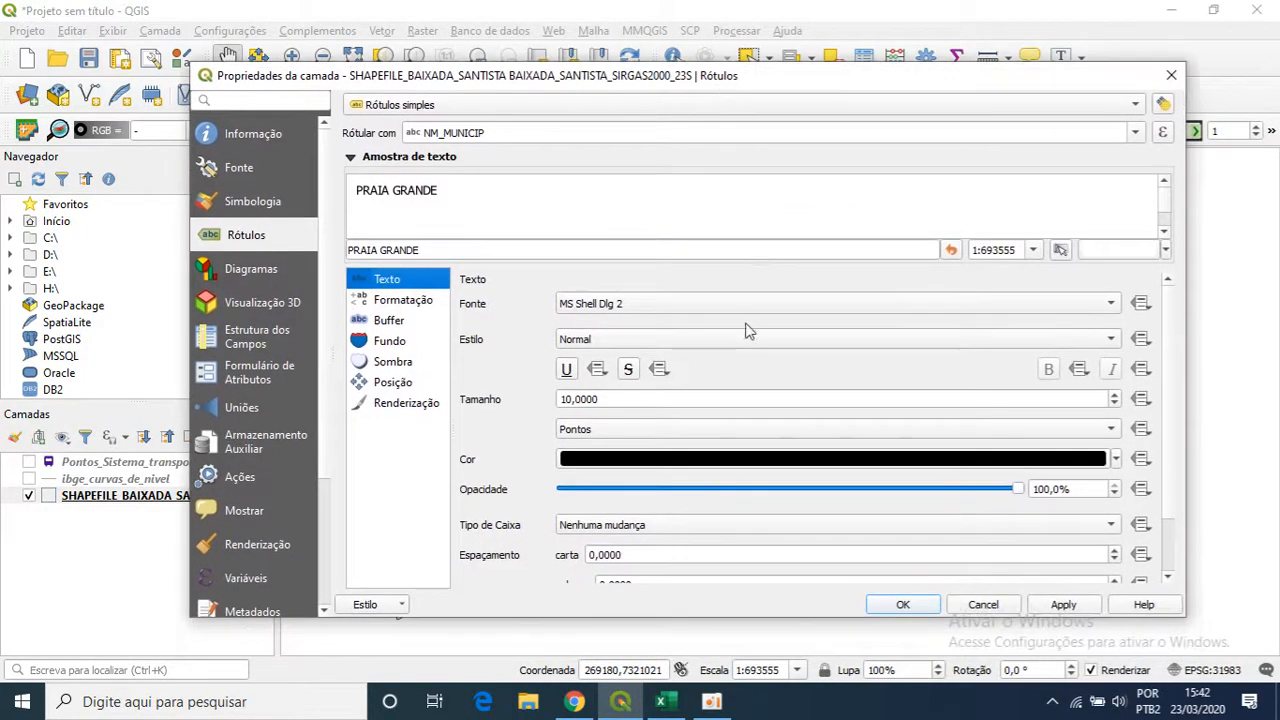
click(757, 309)
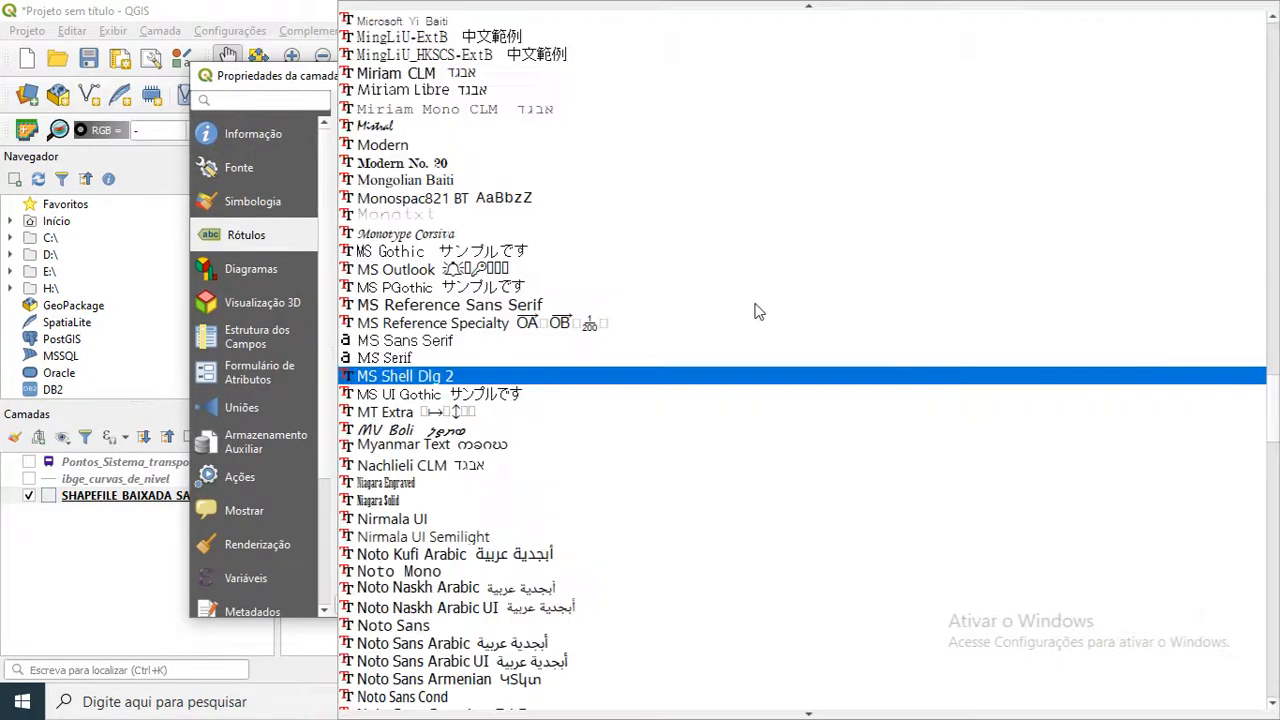
click(453, 164)
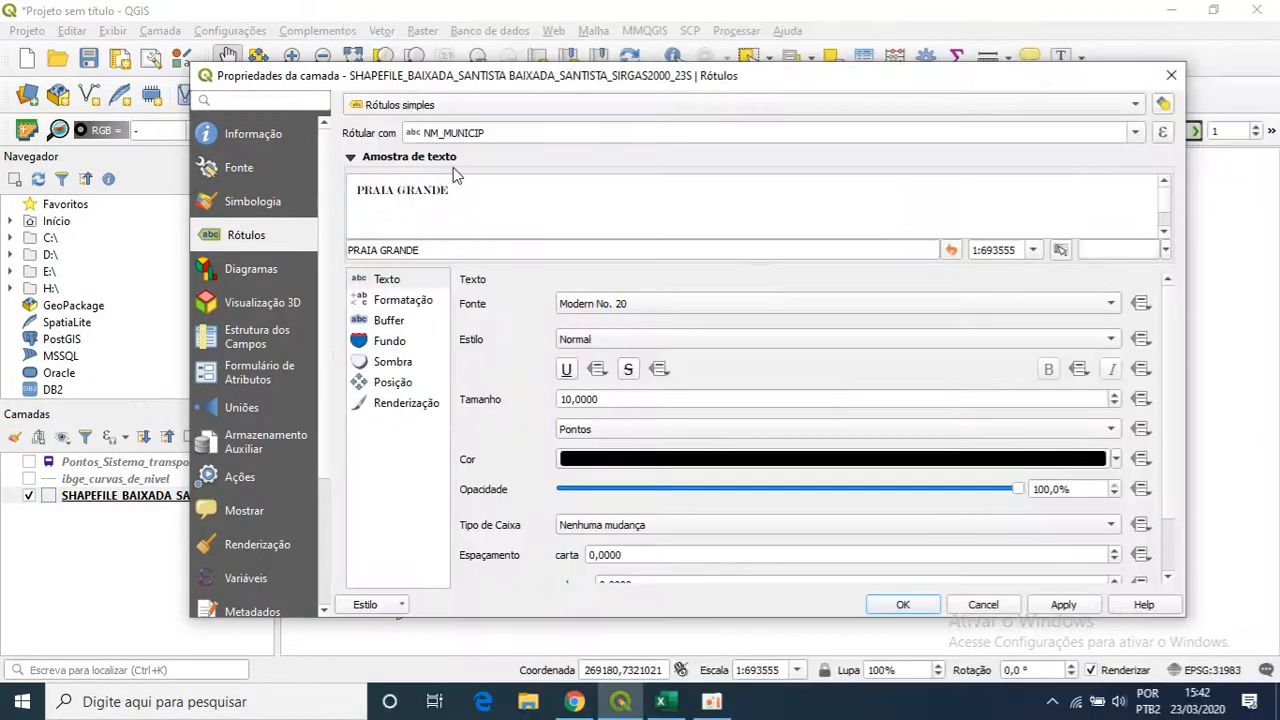
click(666, 306)
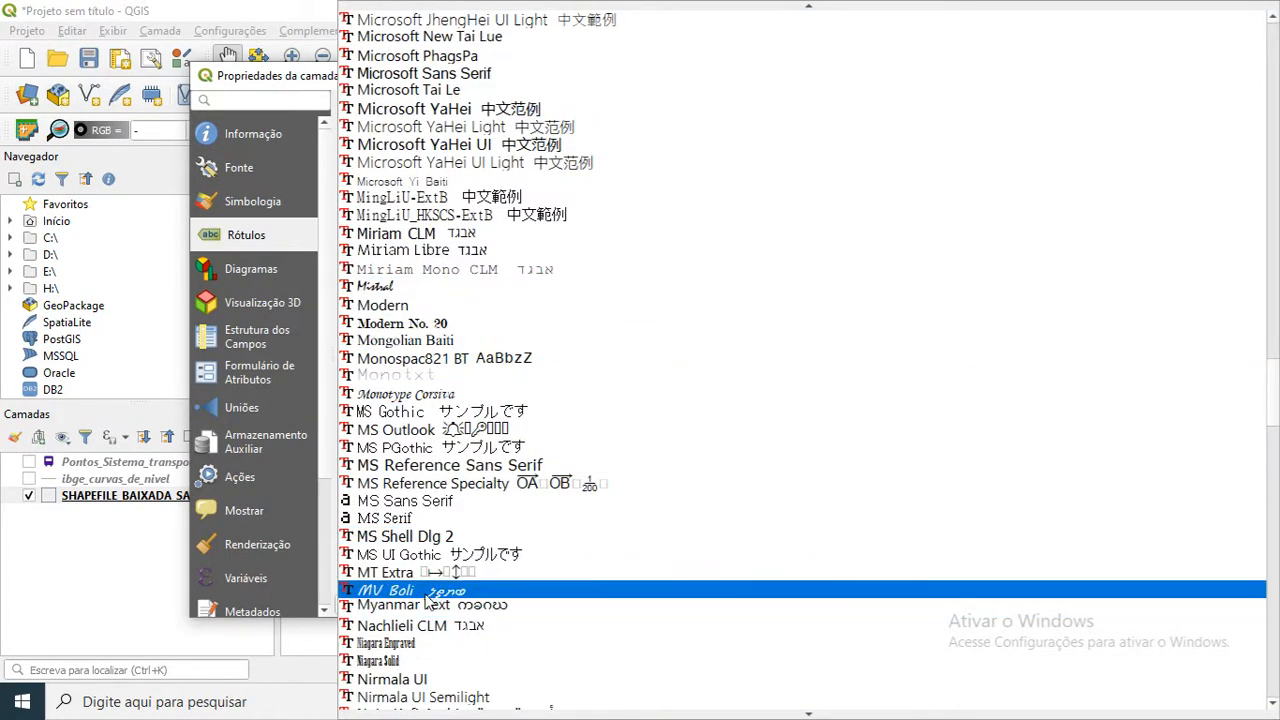
click(430, 591)
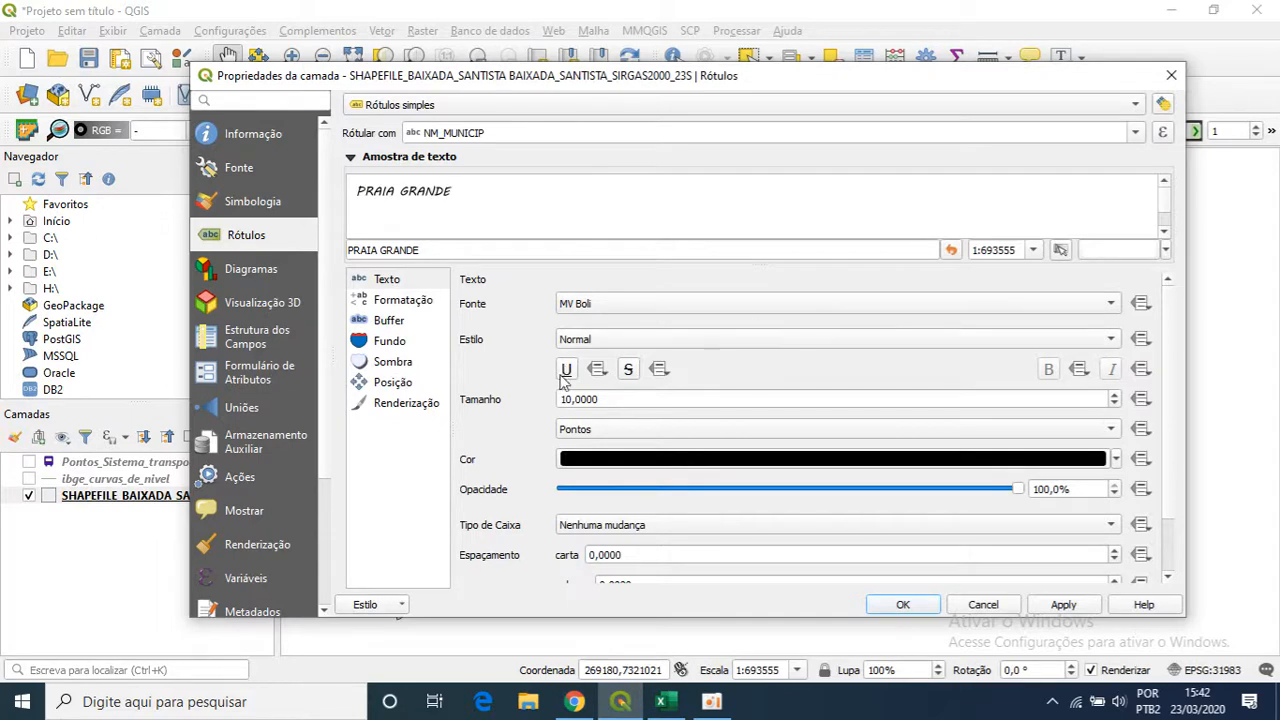
Check the styles available for MV Boli, and try Modern in the Bold style as the label font
click(586, 340)
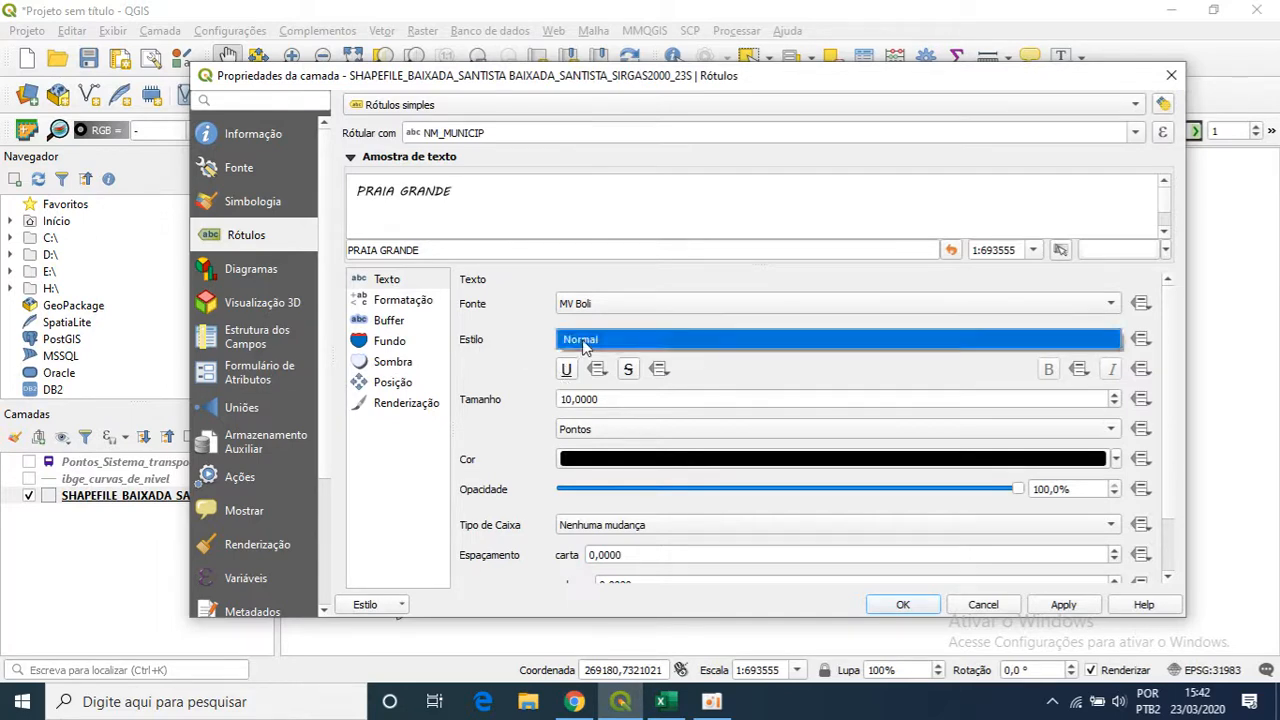
click(600, 343)
click(603, 304)
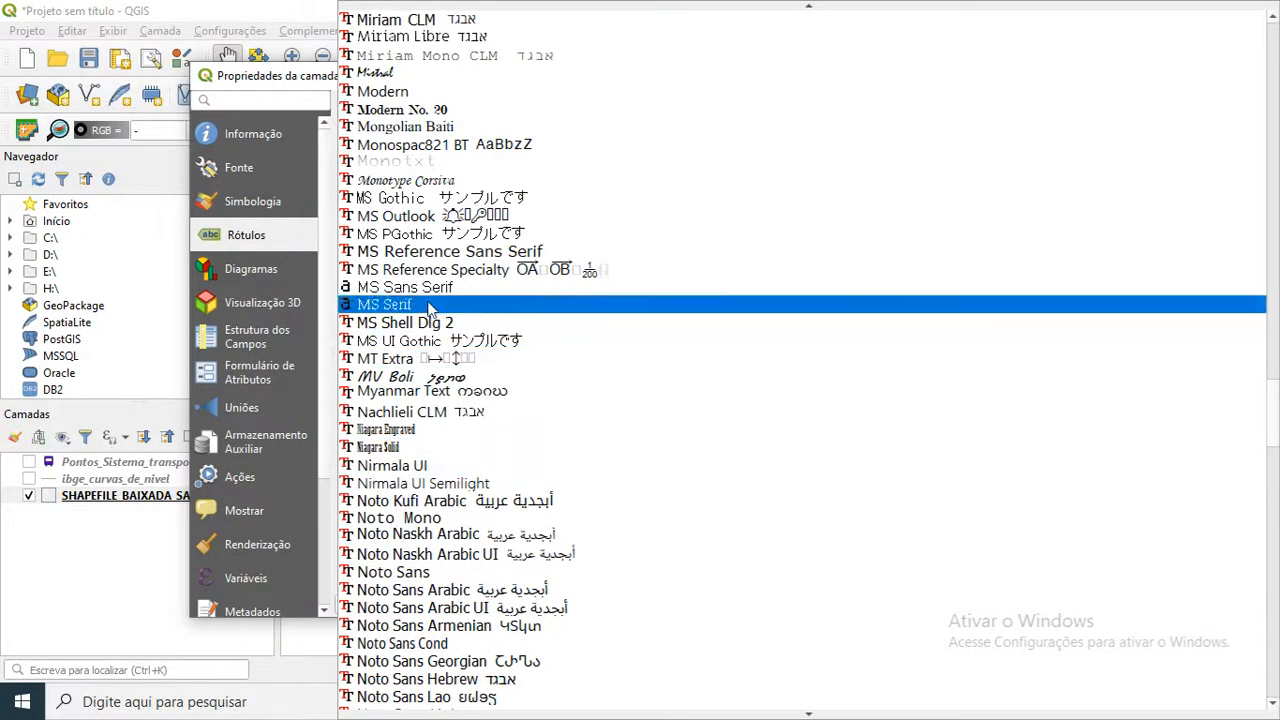
click(440, 91)
click(633, 344)
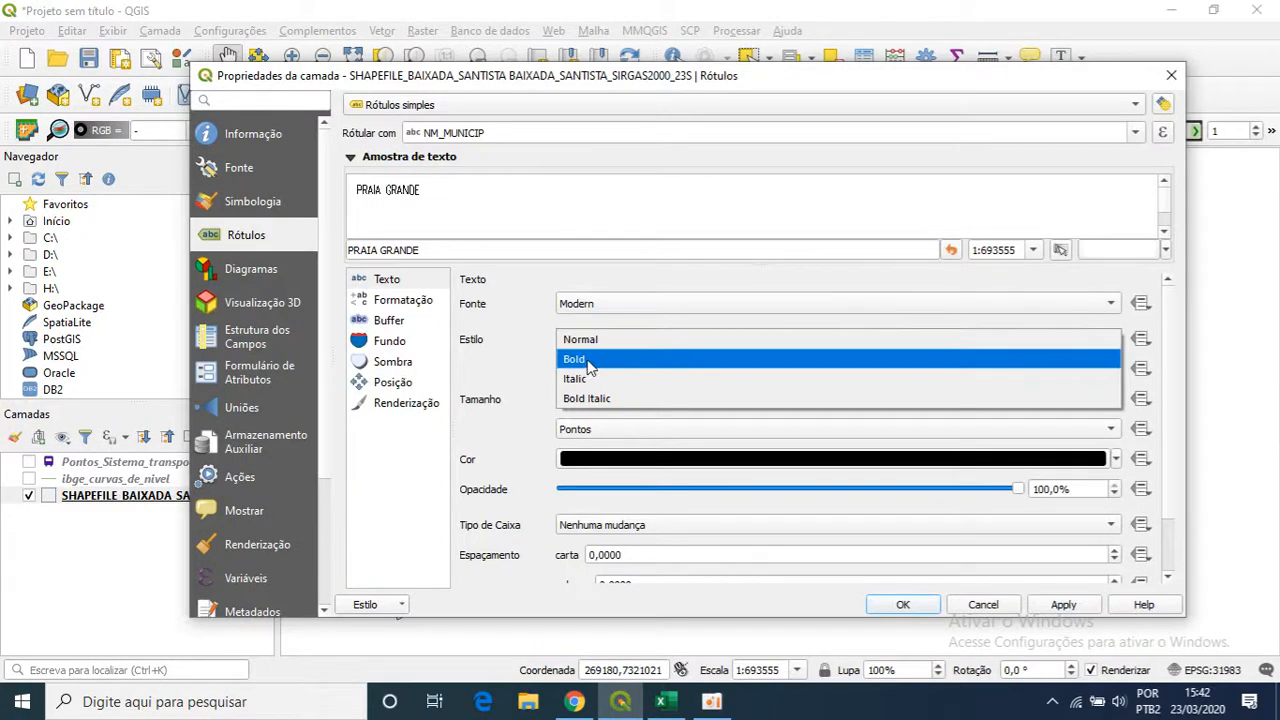
click(592, 360)
Set the label font to MS Sans Serif
click(612, 303)
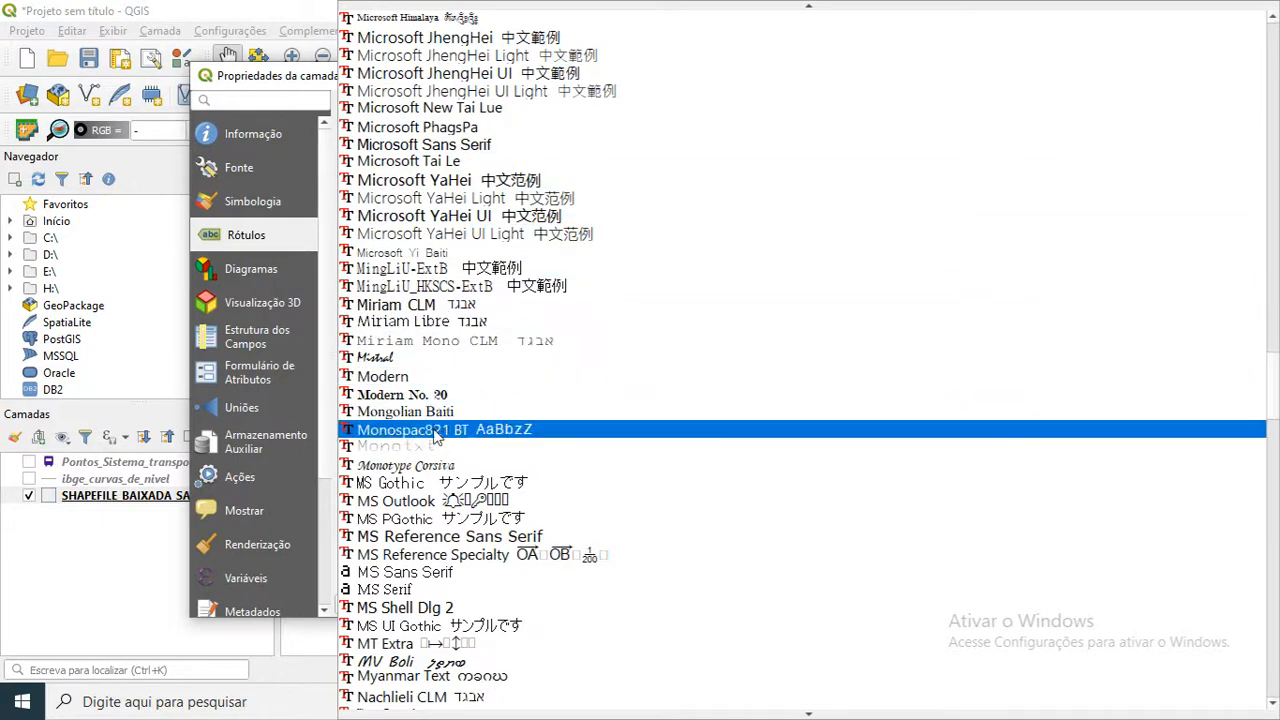
click(450, 572)
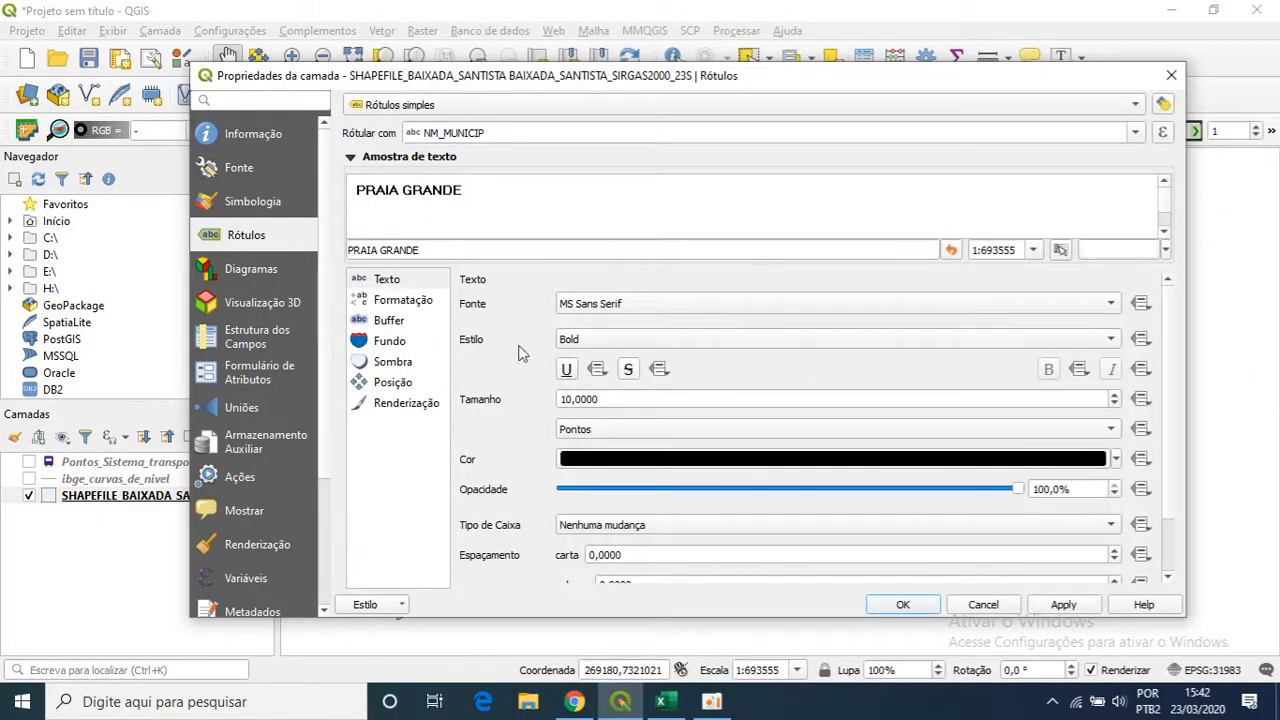
click(676, 308)
click(330, 456)
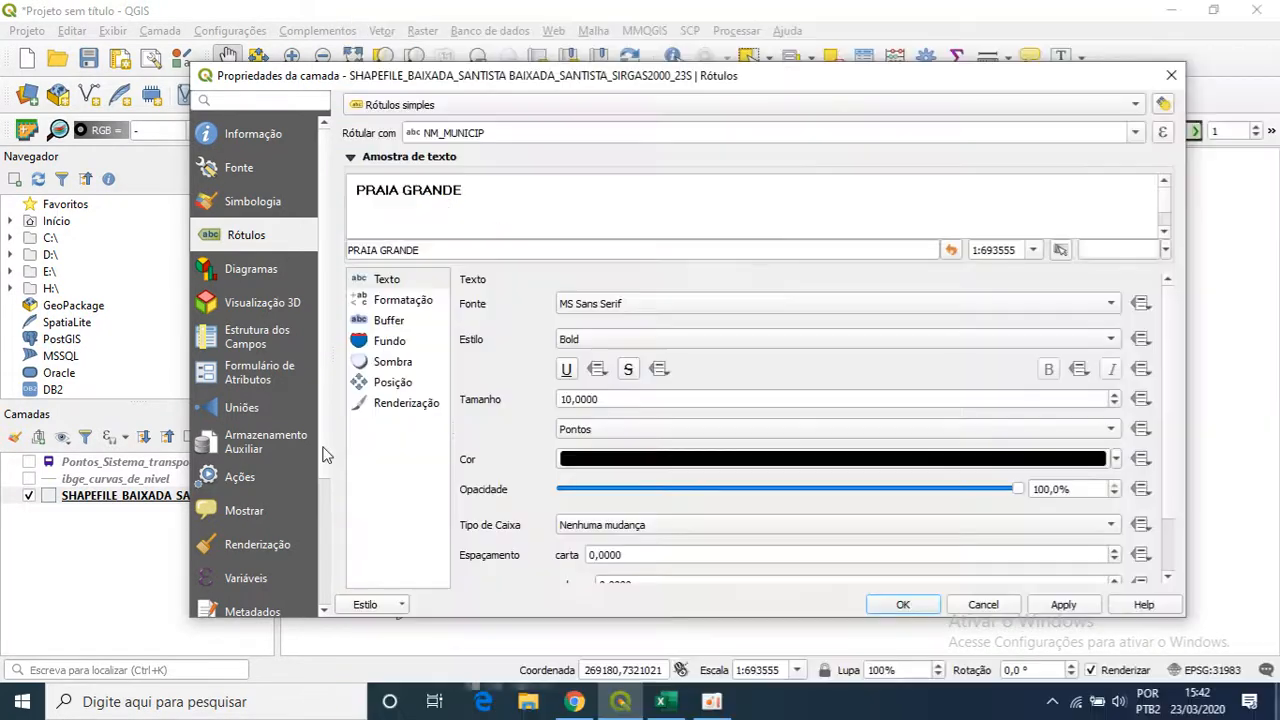
Try the Italic and Normal styles on the label text, and set the style to Bold
click(650, 340)
click(600, 359)
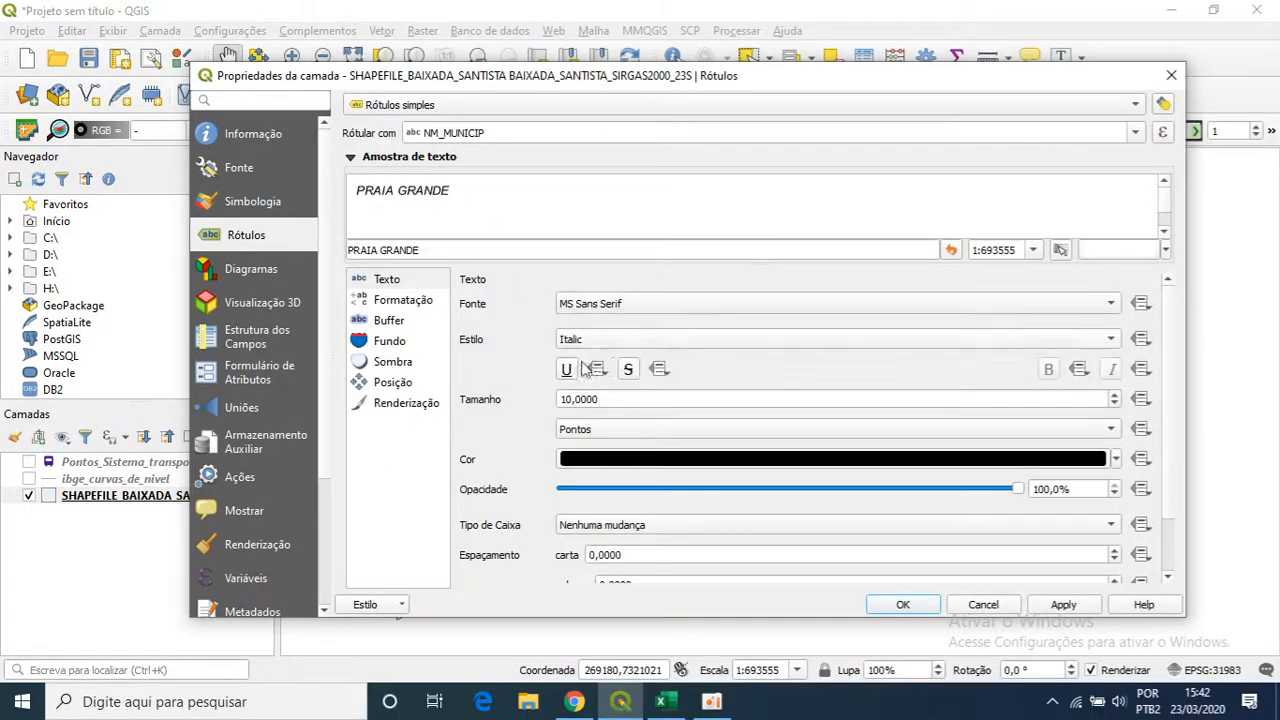
click(617, 342)
click(600, 300)
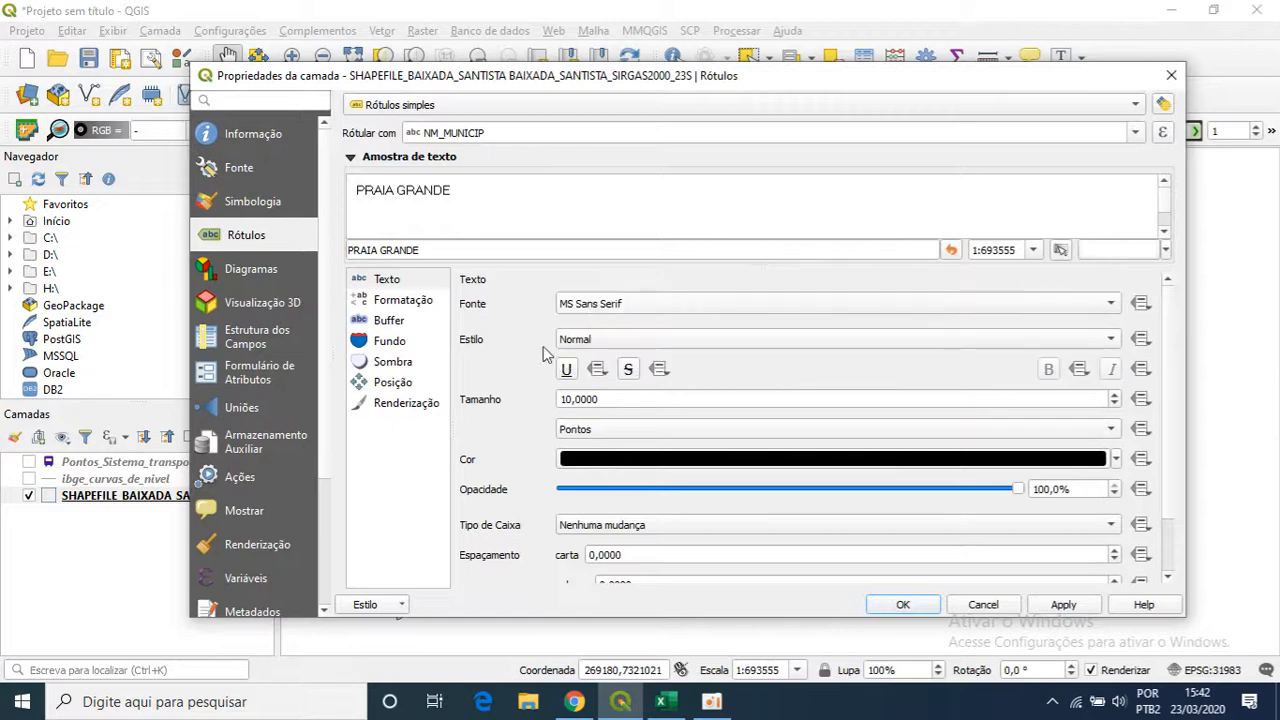
click(608, 338)
click(608, 359)
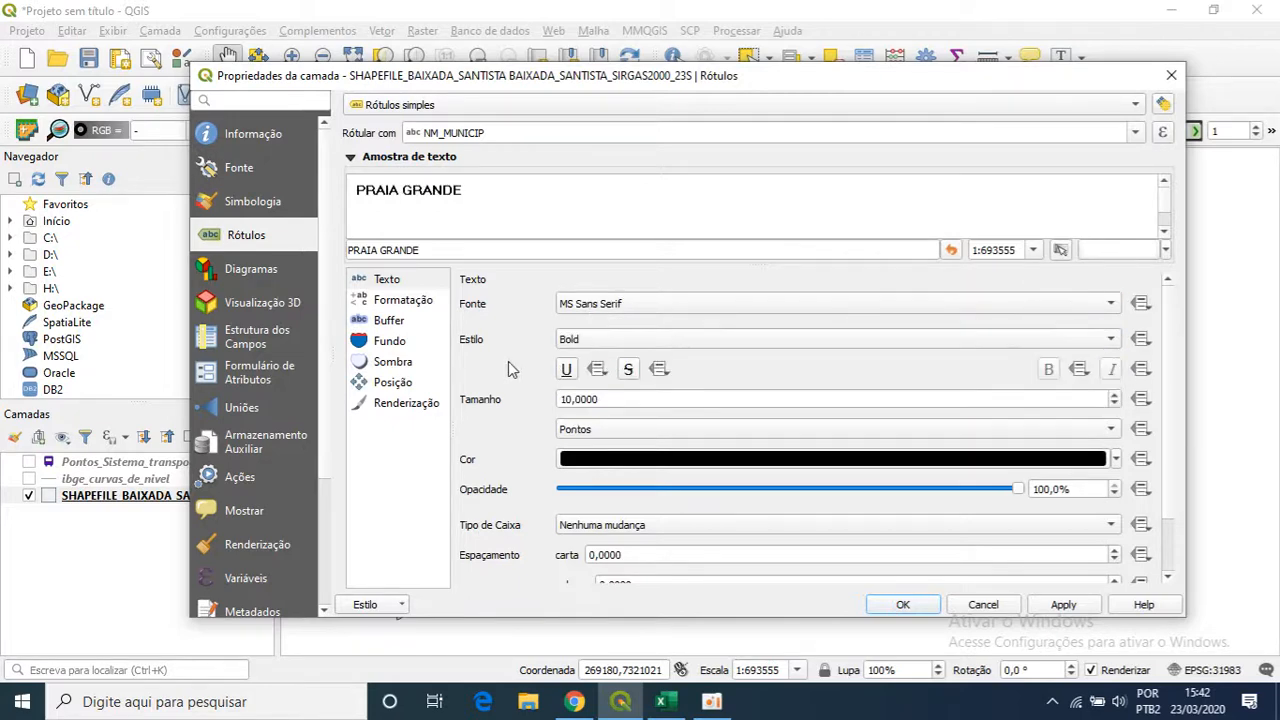
Try a label text size of 14 points, and set the size to 12 points
click(618, 430)
click(565, 400)
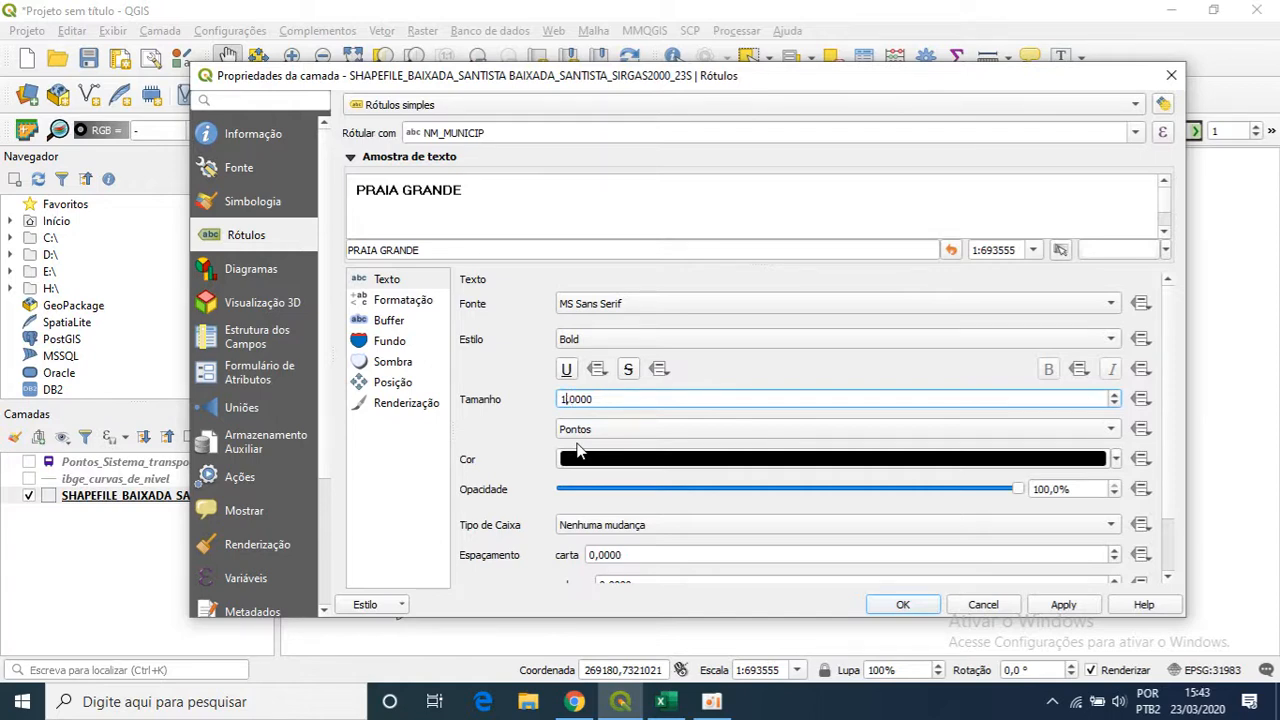
text(4)
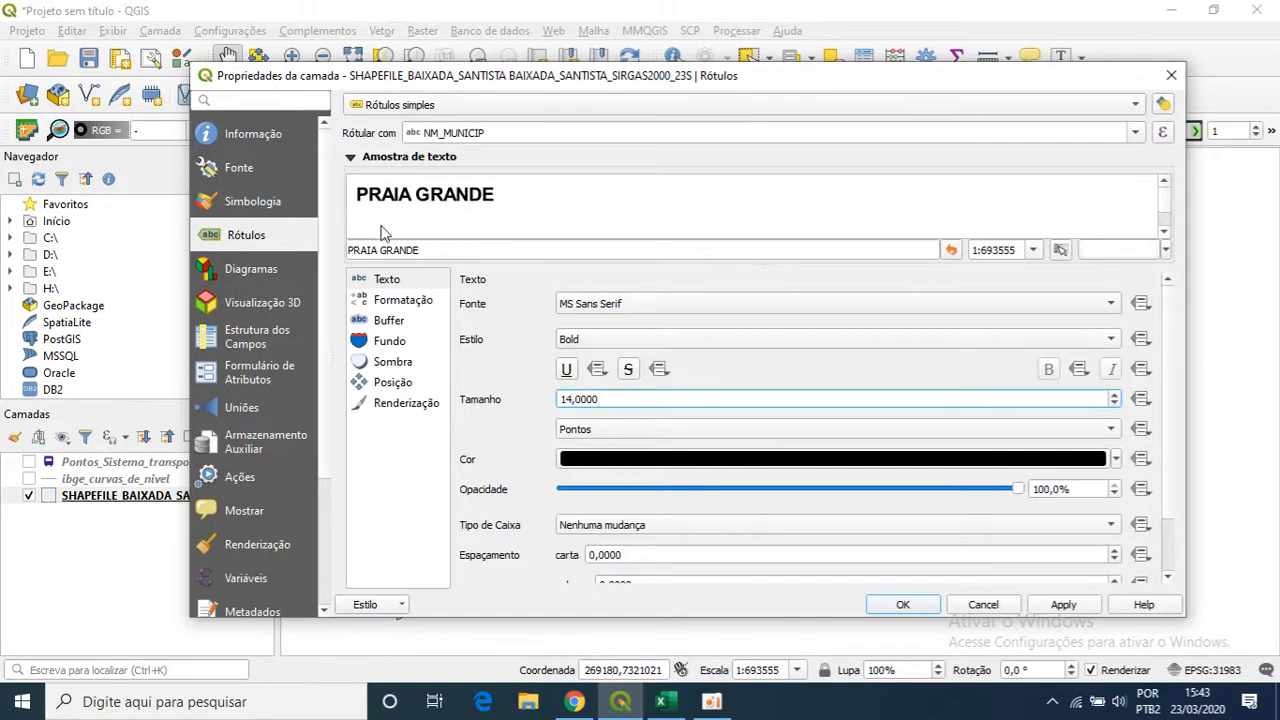
key(BackSpace)
text(2)
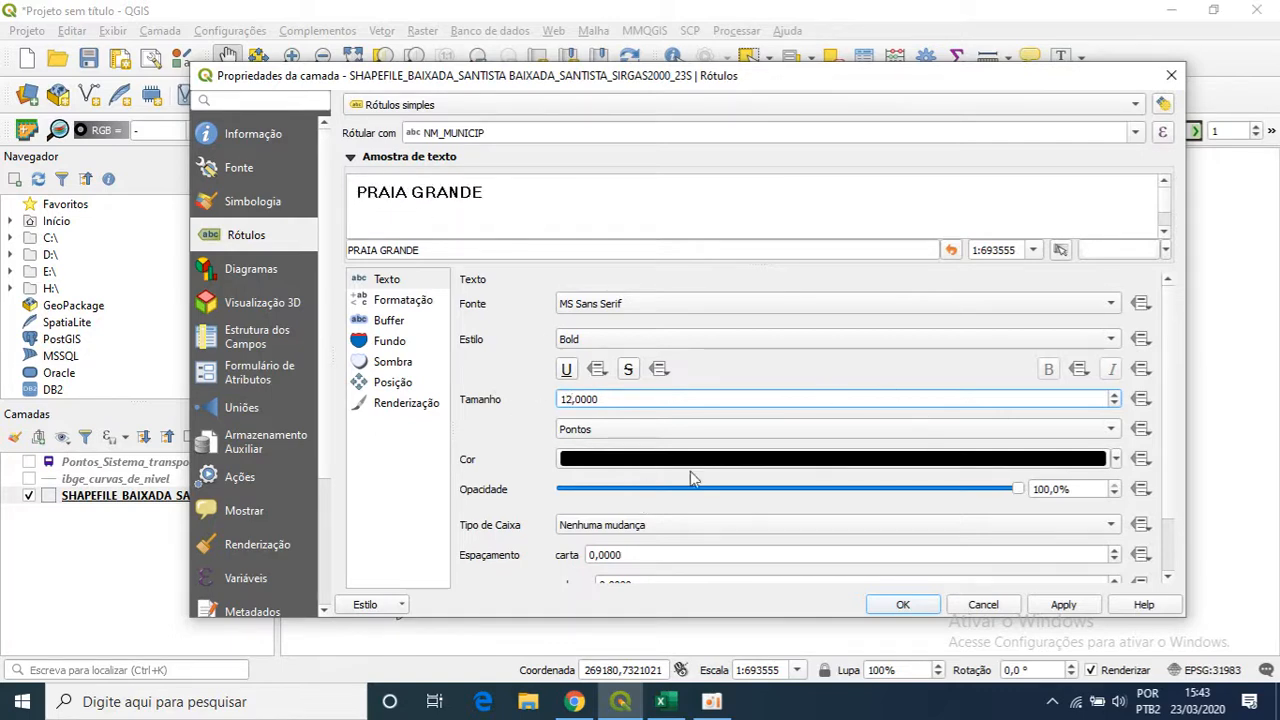
Set the label text colour to red
click(1116, 459)
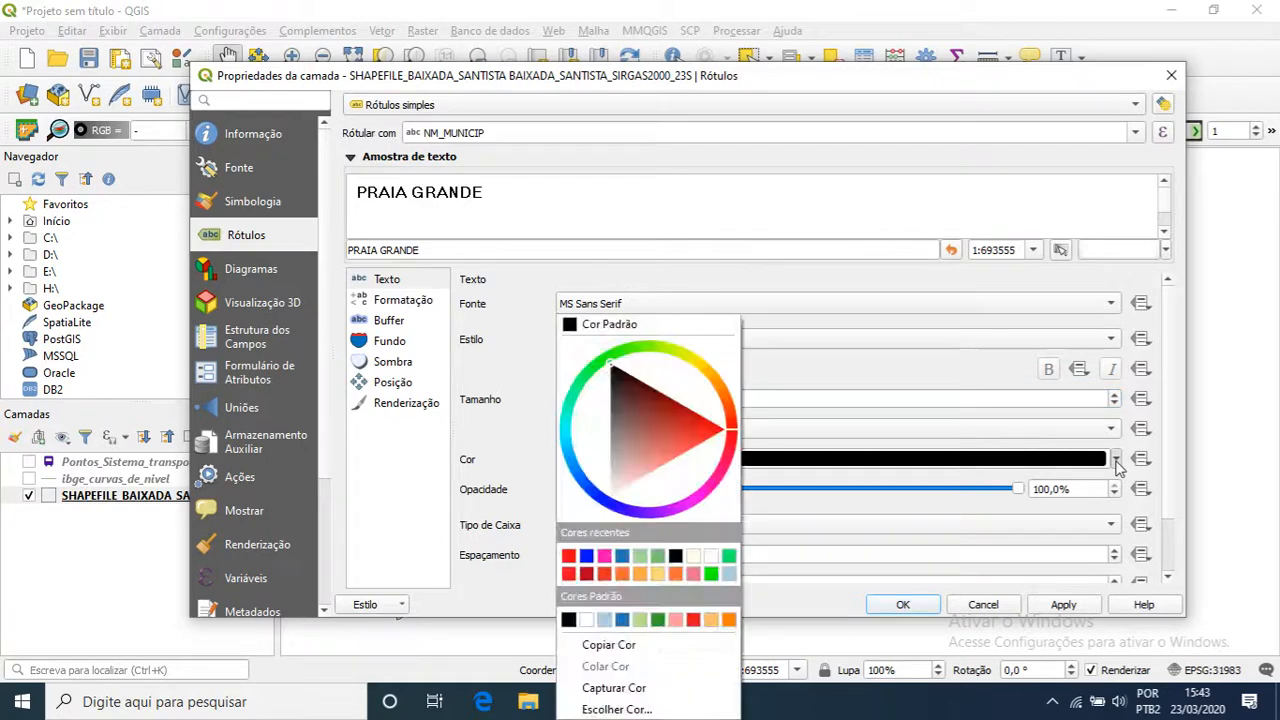
click(710, 436)
click(533, 463)
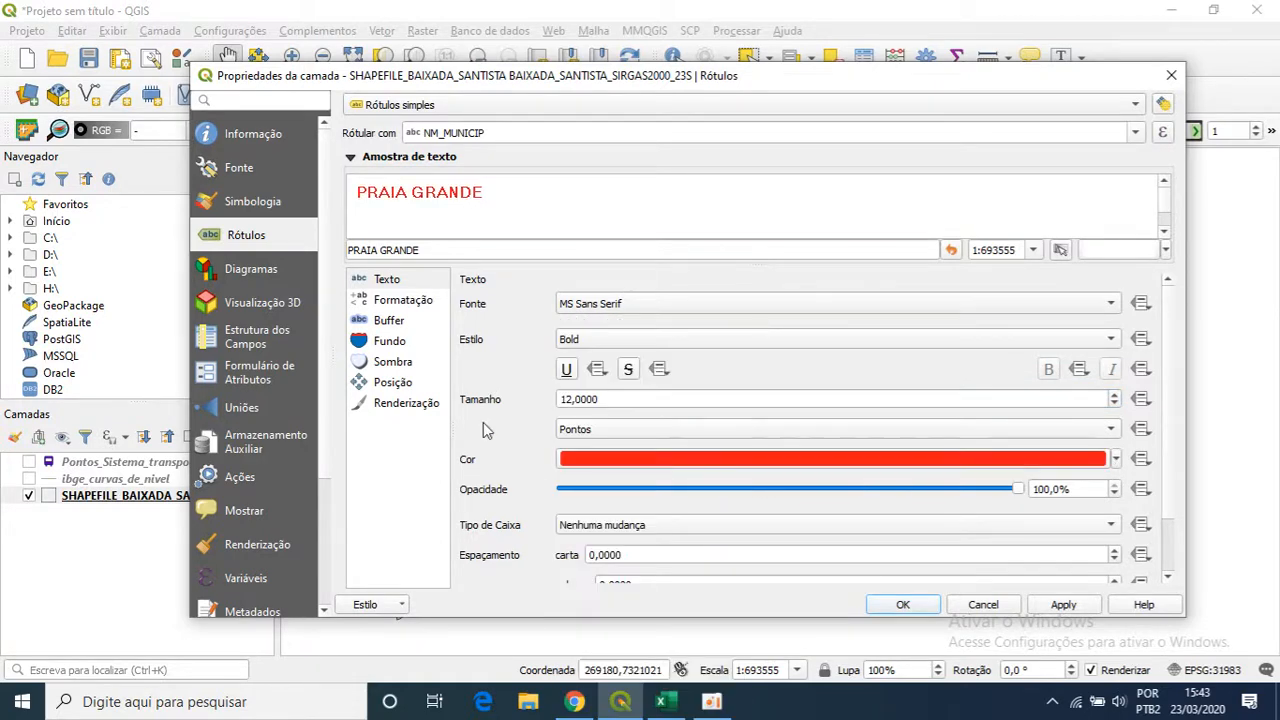
Examine the remaining label text options and the formatting settings for line breaks, line height and alignment
scroll(490, 429, down, 2)
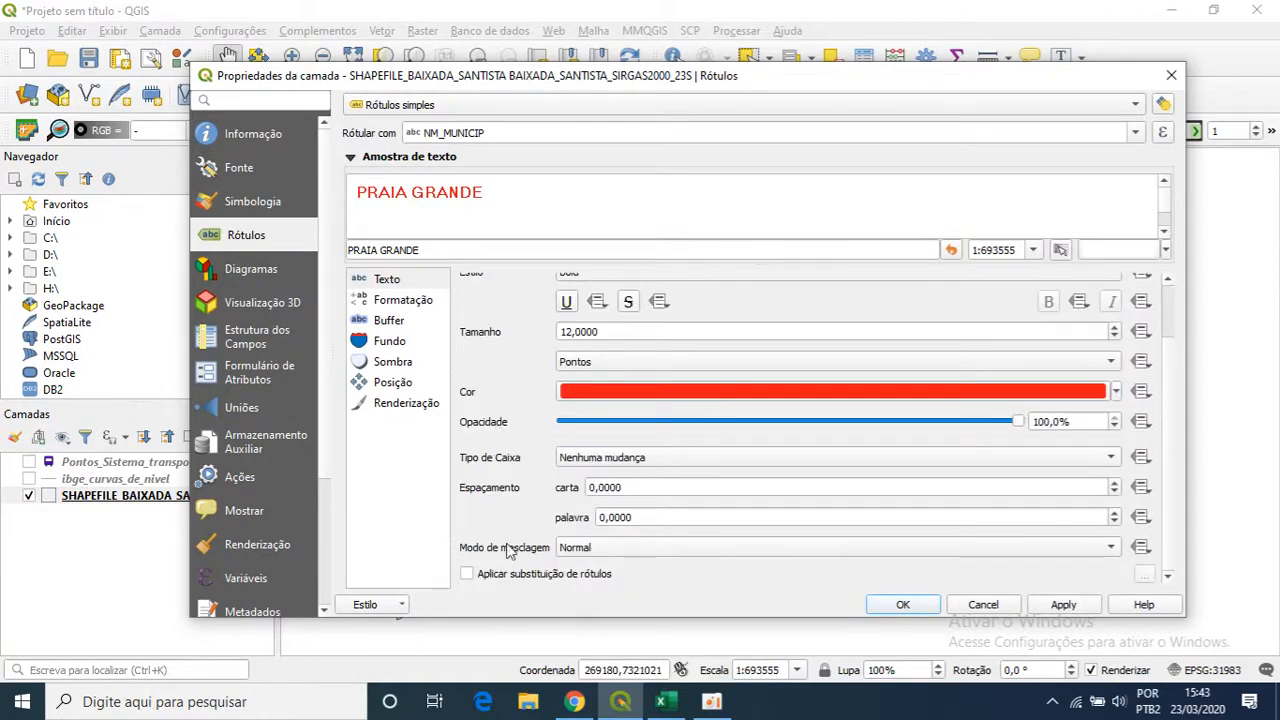
scroll(1168, 340, up, 2)
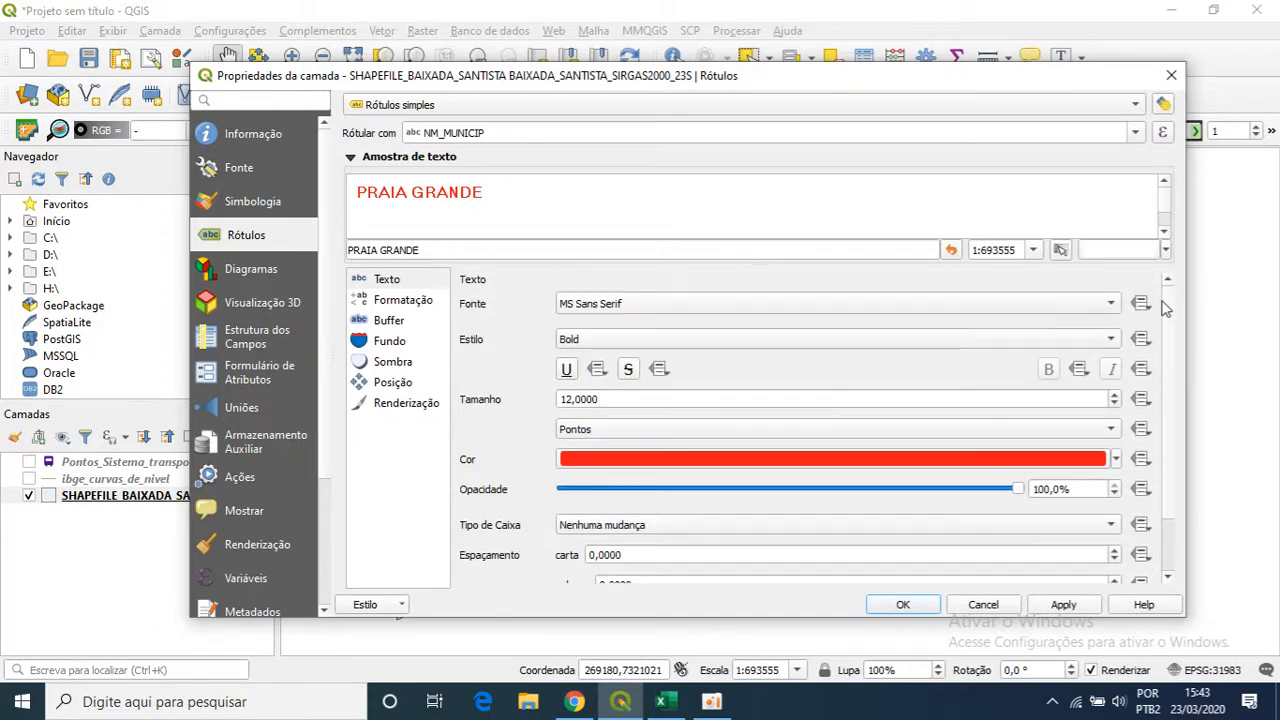
scroll(1176, 435, down, 2)
scroll(1175, 405, up, 2)
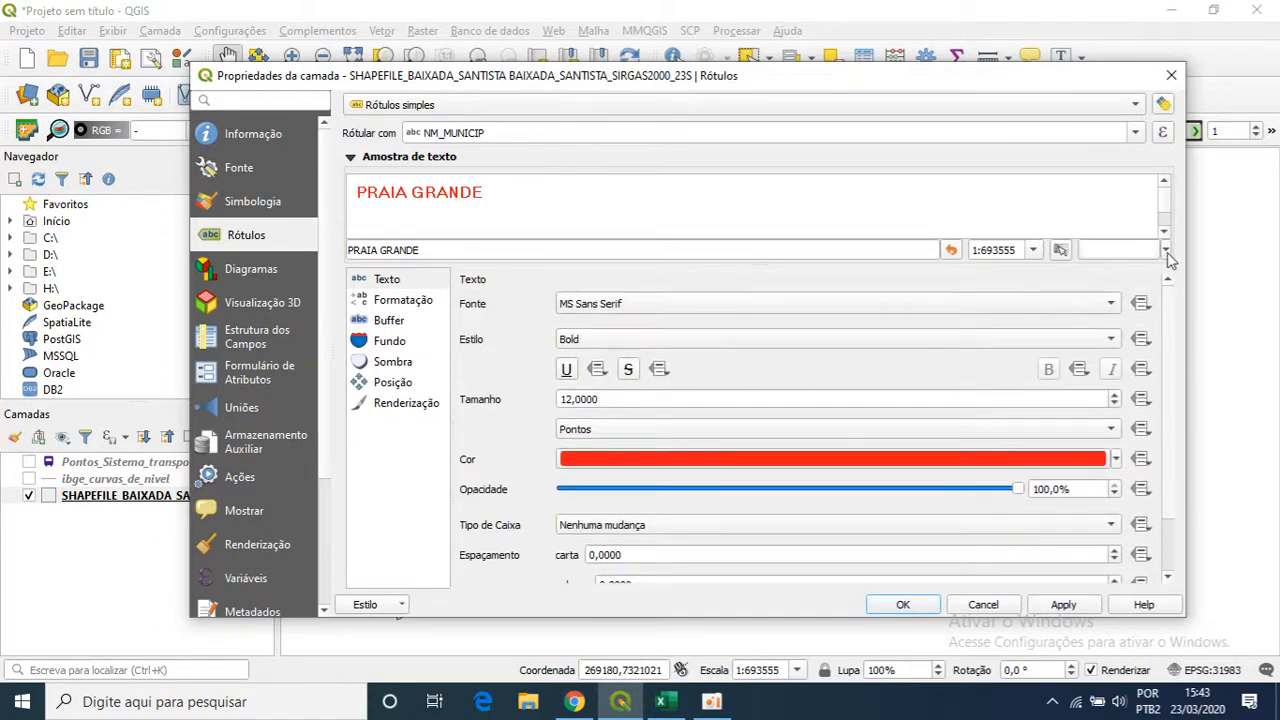
click(405, 301)
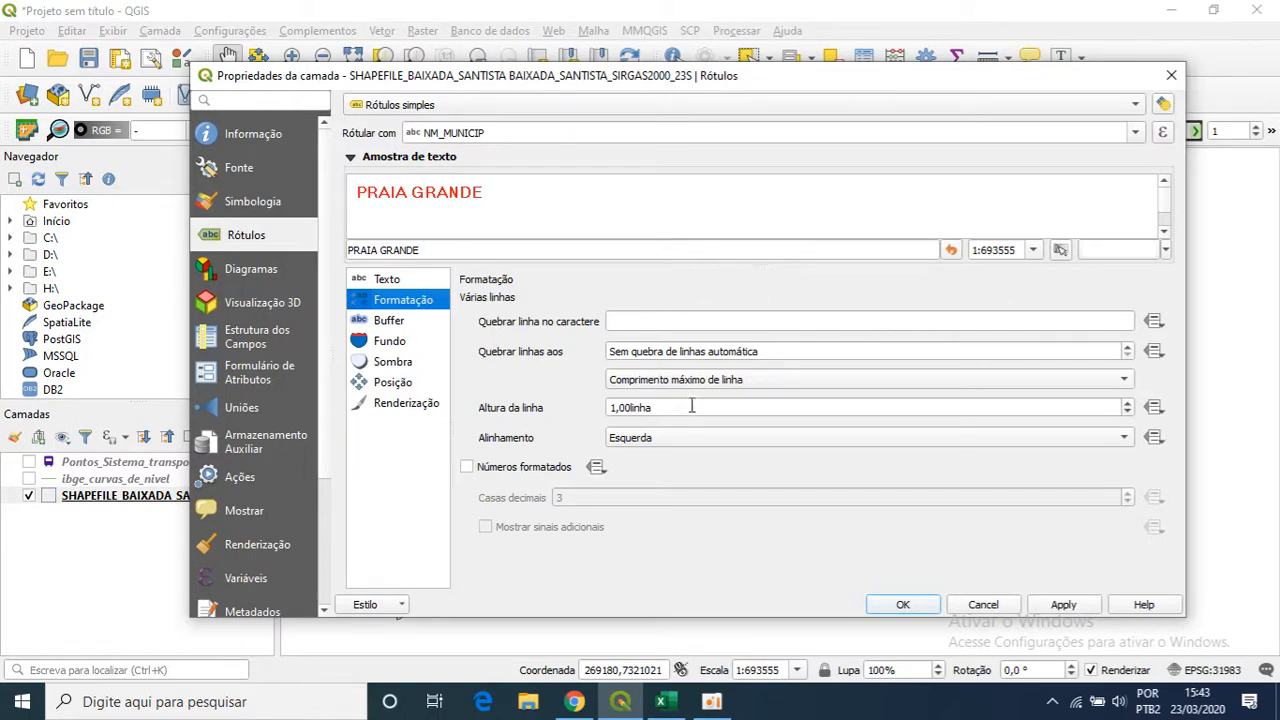
click(656, 439)
click(555, 435)
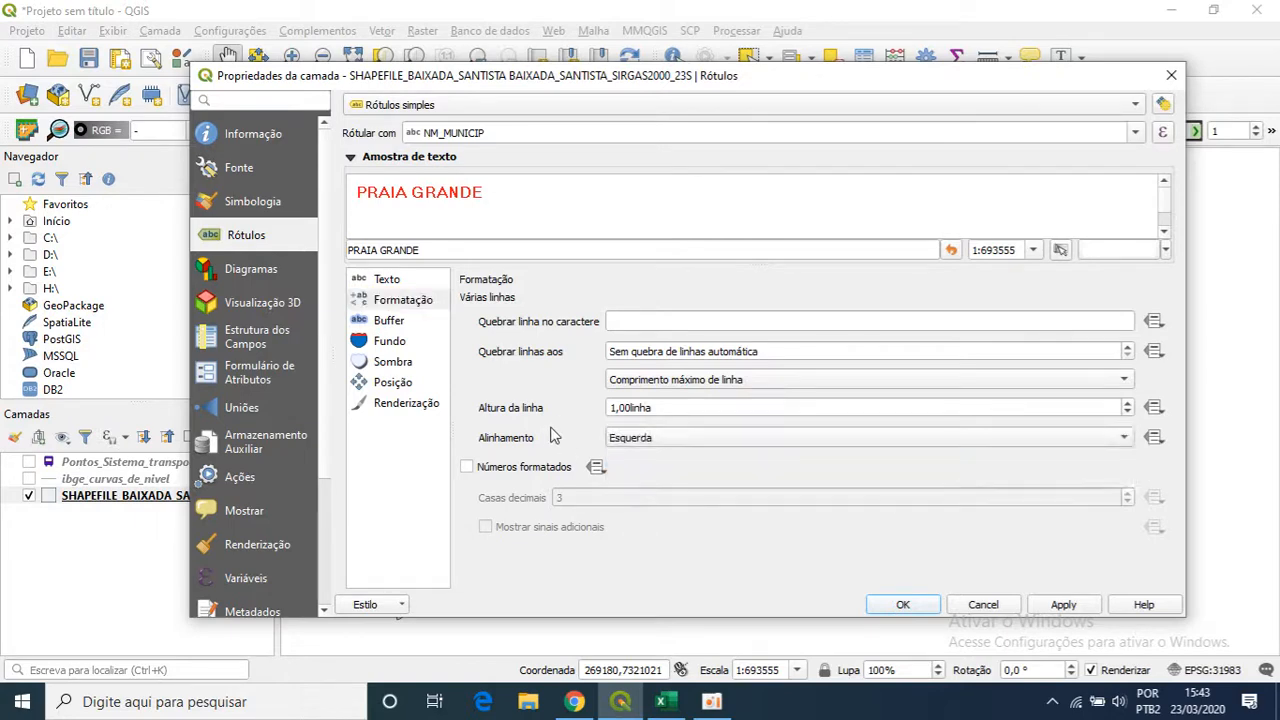
Try a text buffer on the labels in a turquoise colour and apply it
click(389, 320)
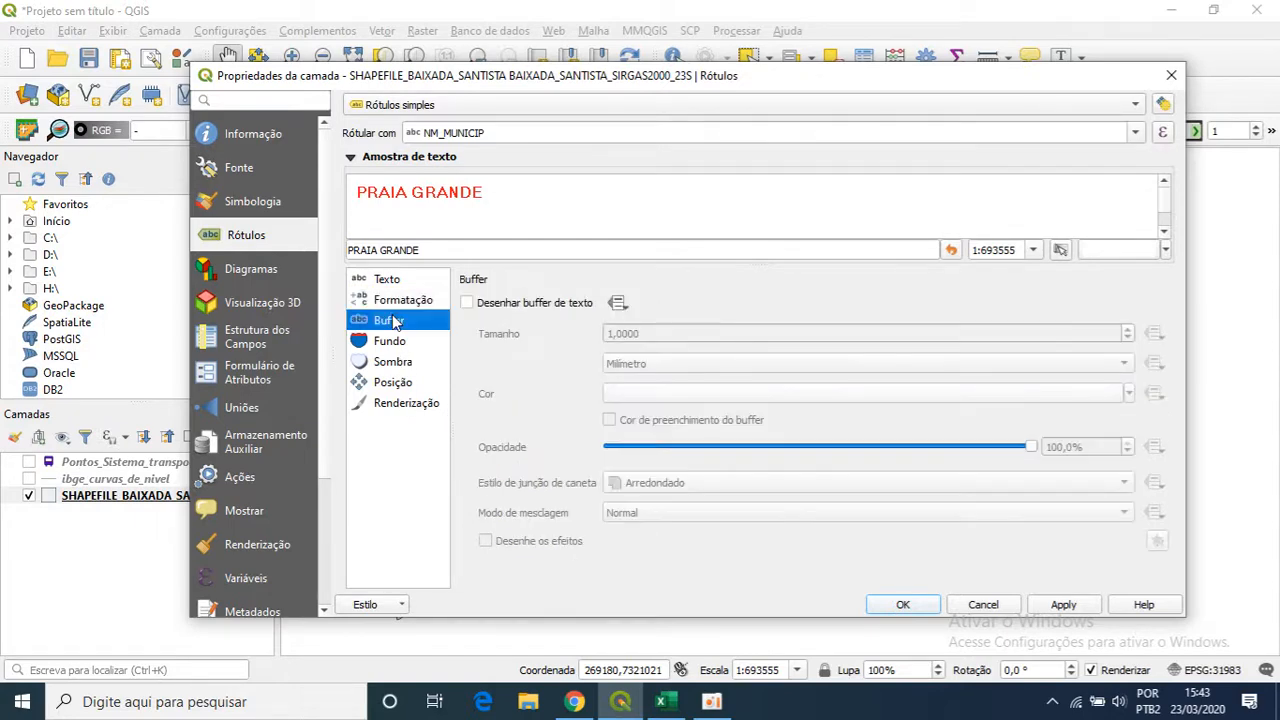
click(466, 303)
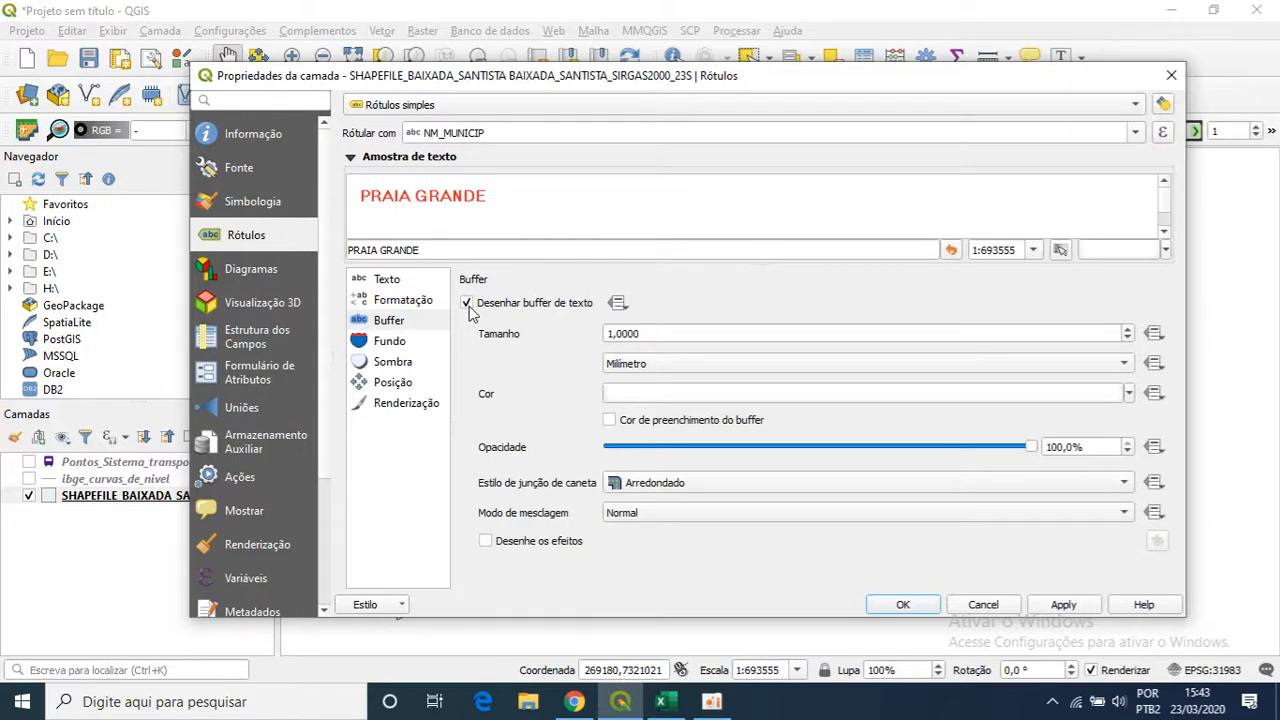
click(1128, 393)
click(614, 410)
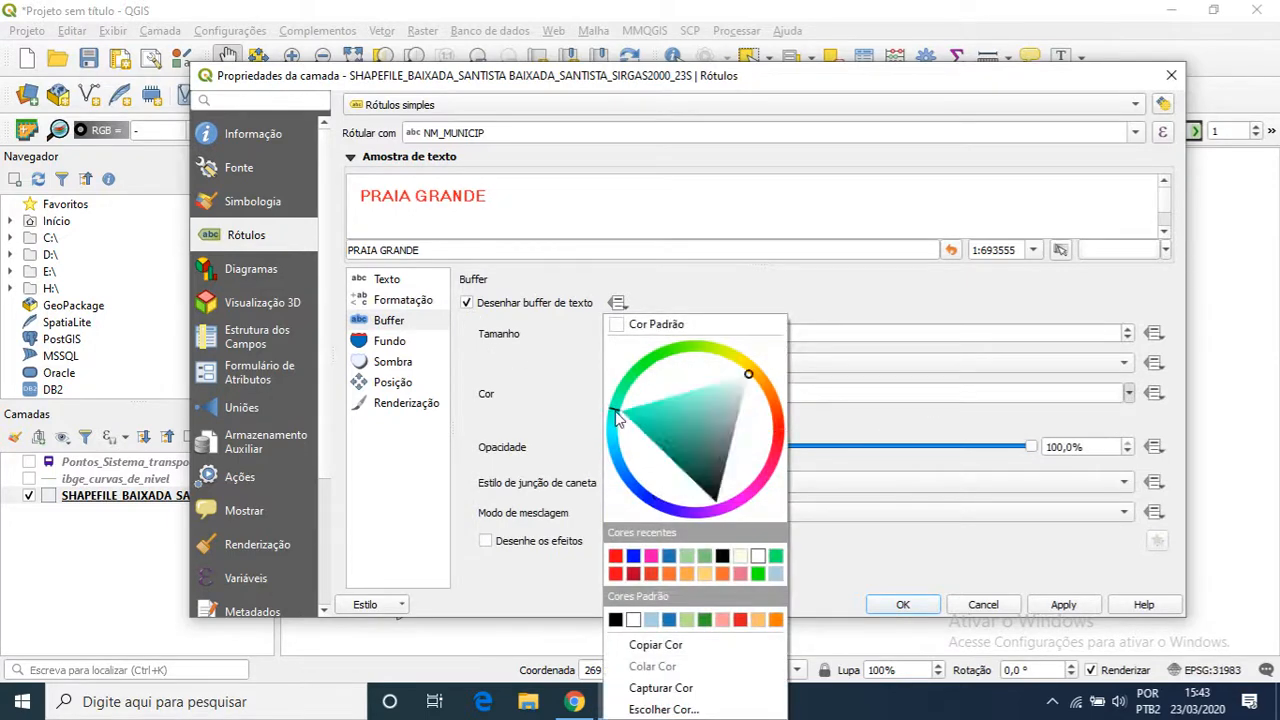
click(870, 319)
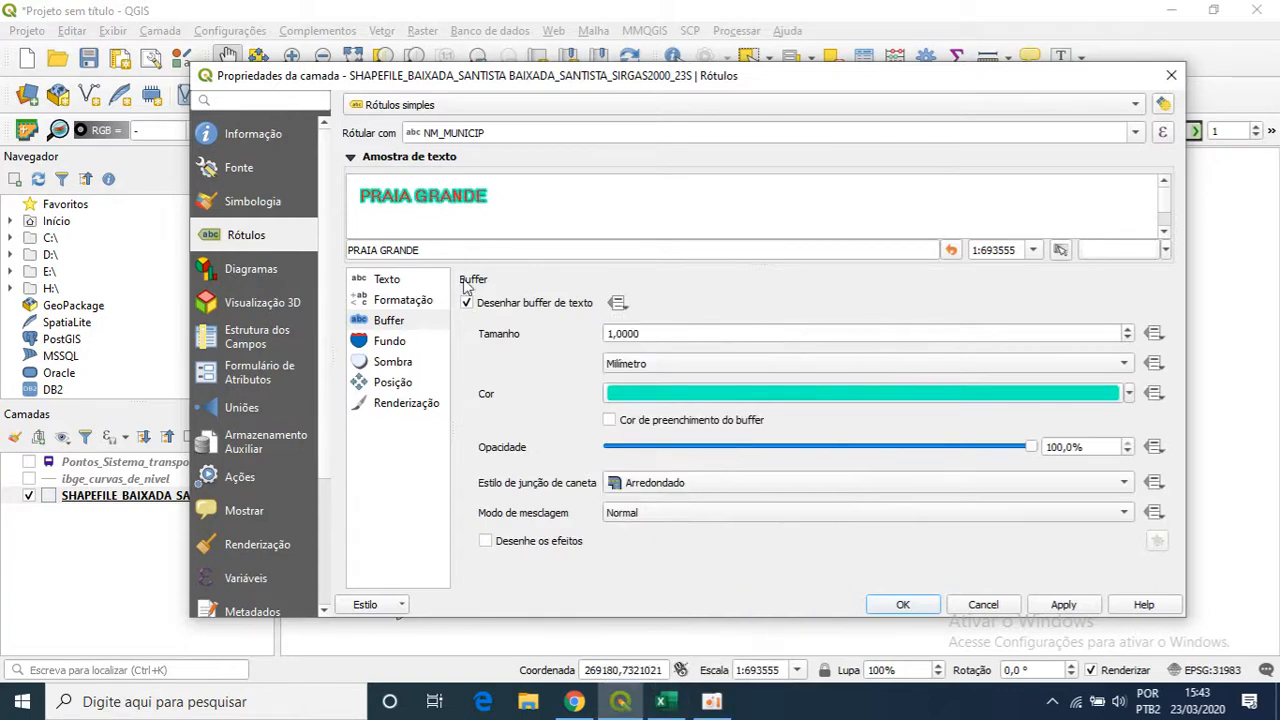
click(1063, 605)
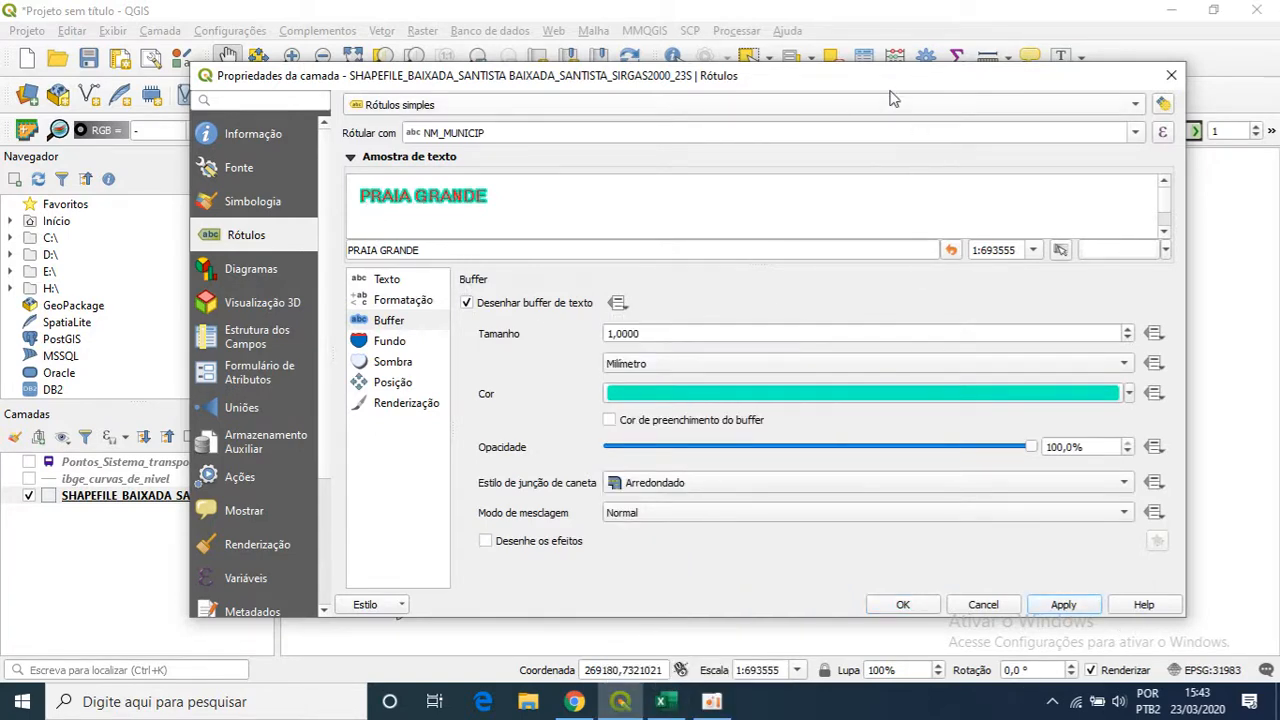
Try a text buffer size of 1.6 mm on the map labels, and turn the buffer off
mouse_move(892, 84)
mouse_down()
mouse_move(937, 535)
mouse_move(878, 77)
mouse_up()
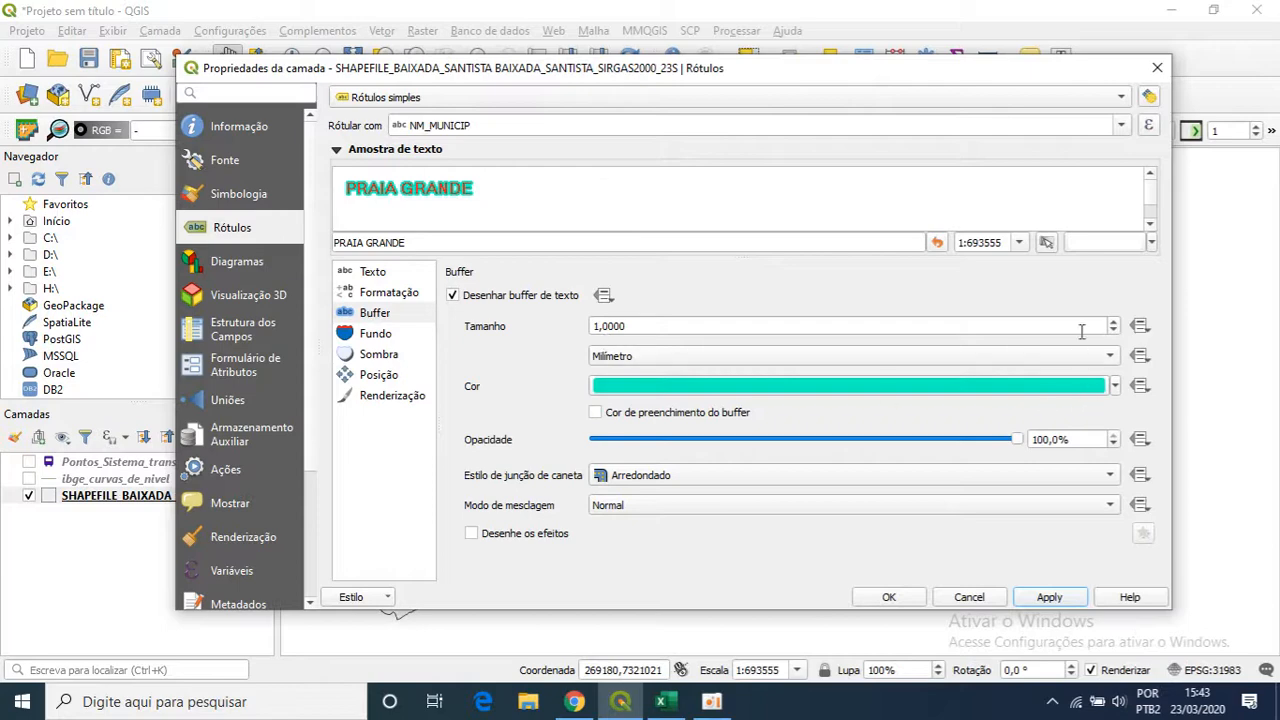
scroll(1113, 330, up, 6)
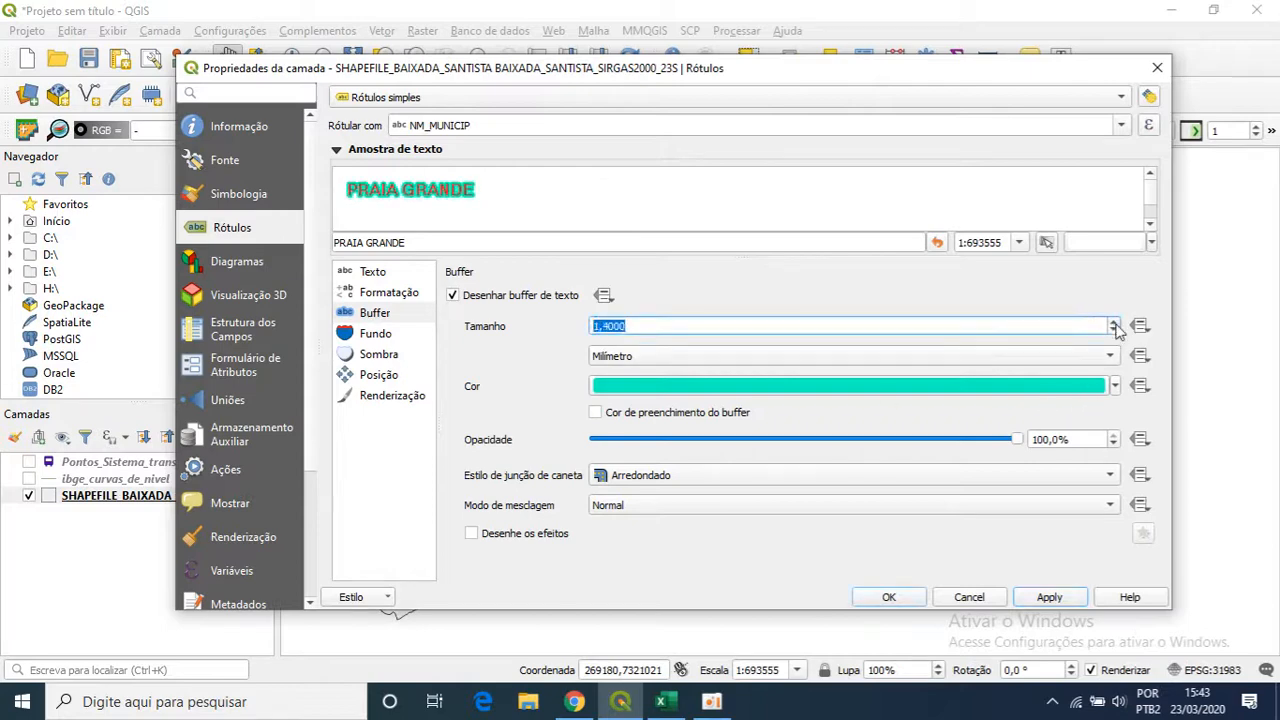
click(1074, 602)
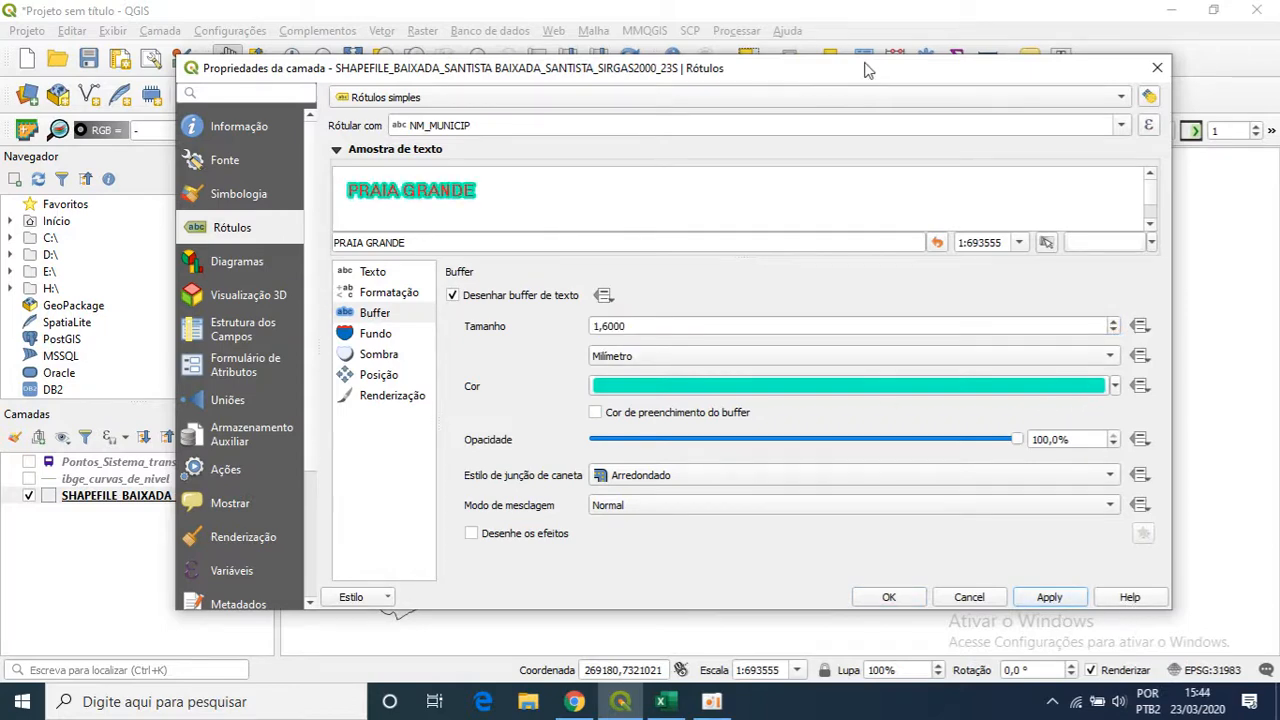
drag(868, 70, 875, 100)
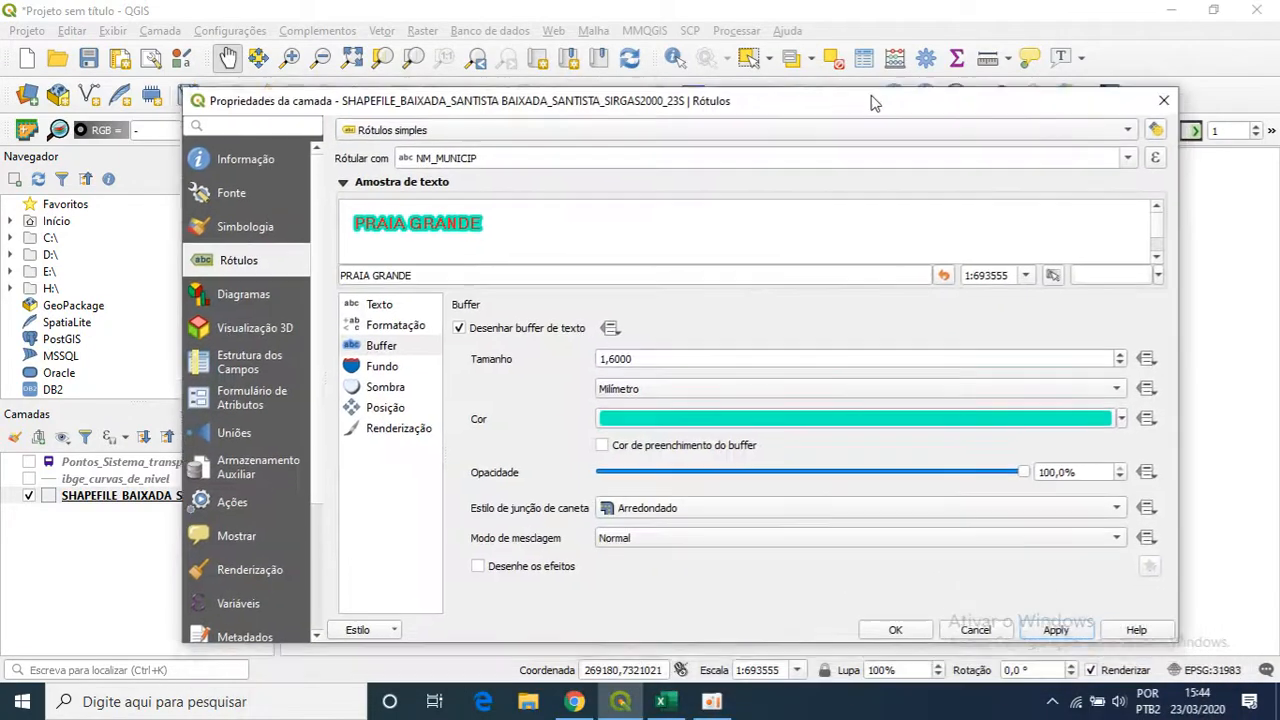
click(459, 327)
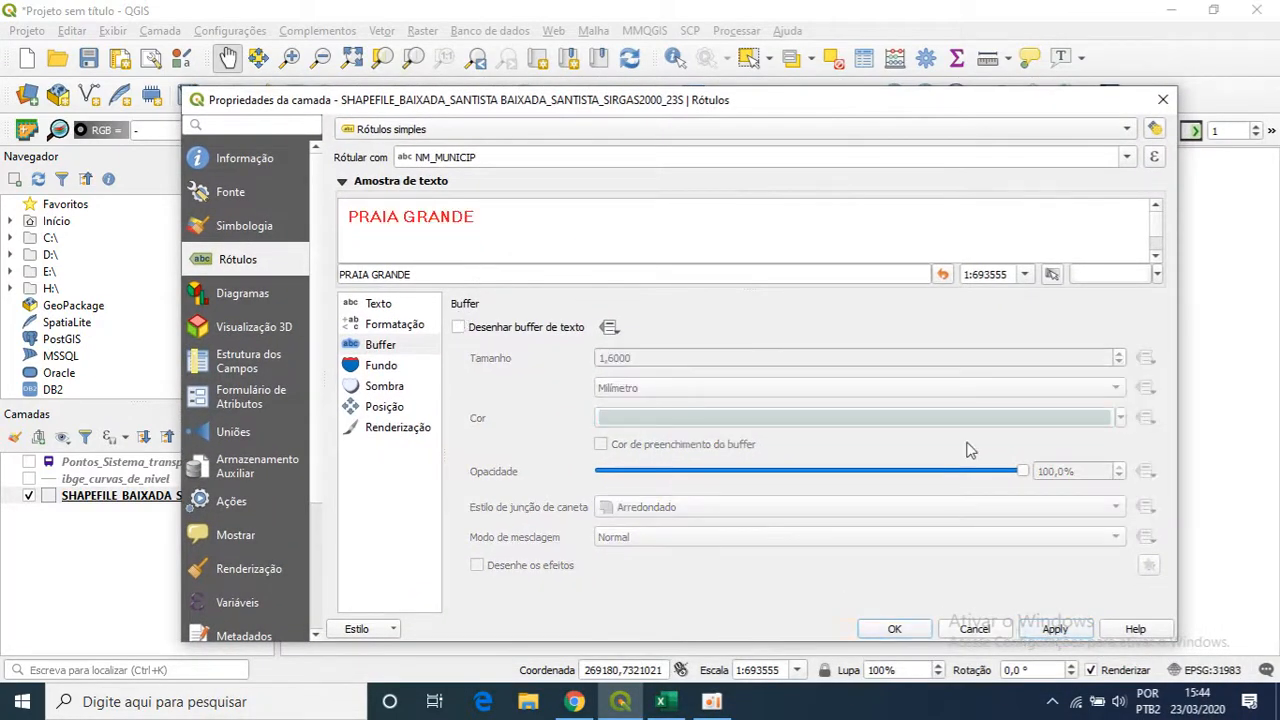
mouse_move(947, 103)
mouse_down()
mouse_move(999, 407)
mouse_move(957, 121)
mouse_up()
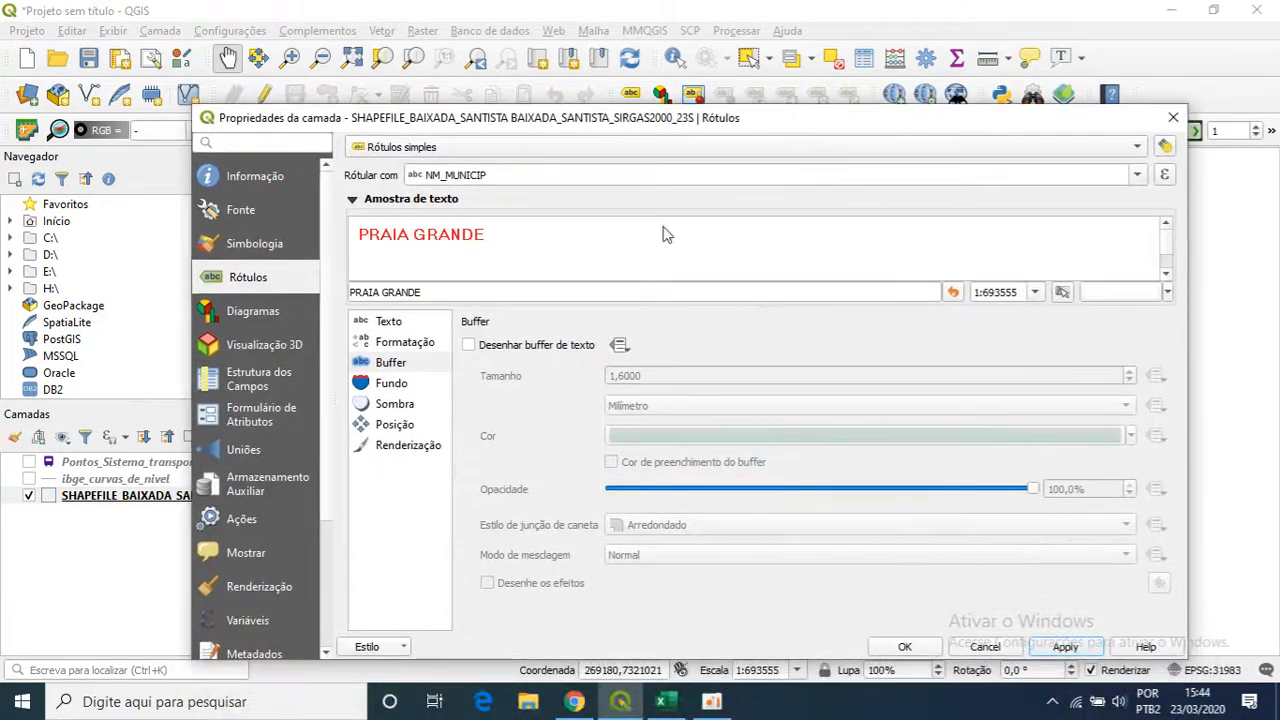
Enable a rectangular background behind the label text and set its stroke colour to red
click(395, 391)
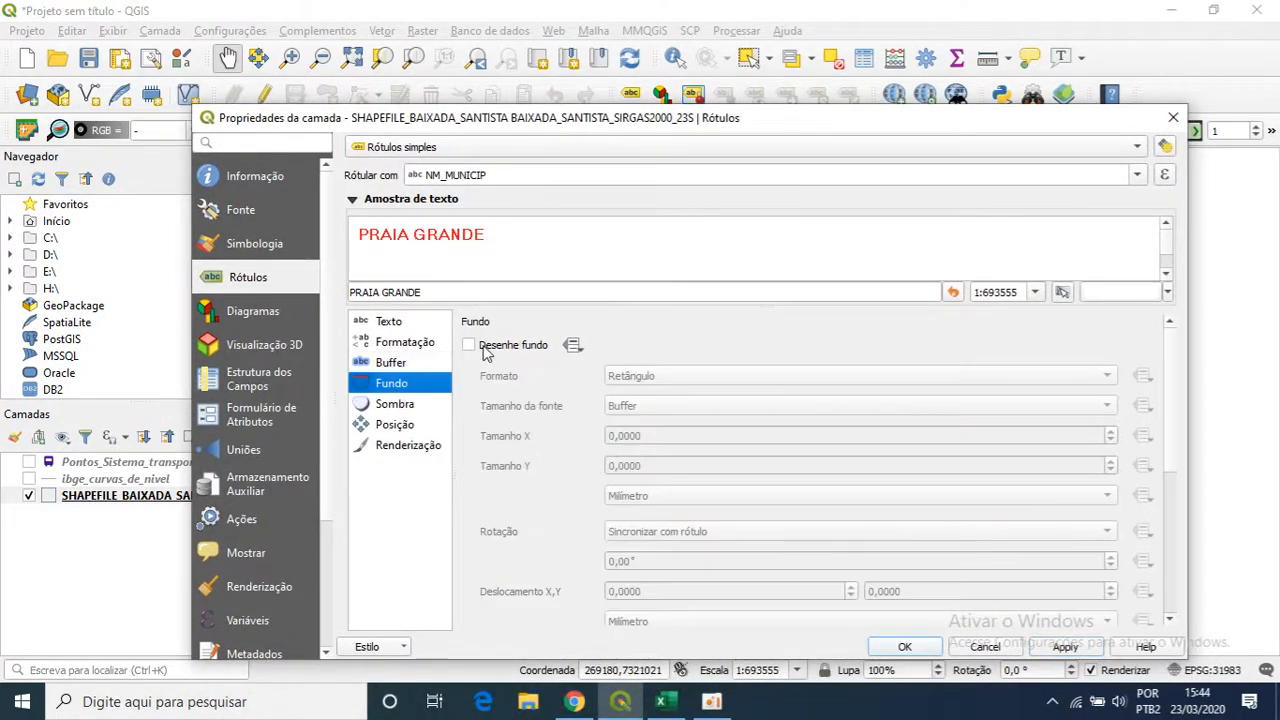
click(467, 345)
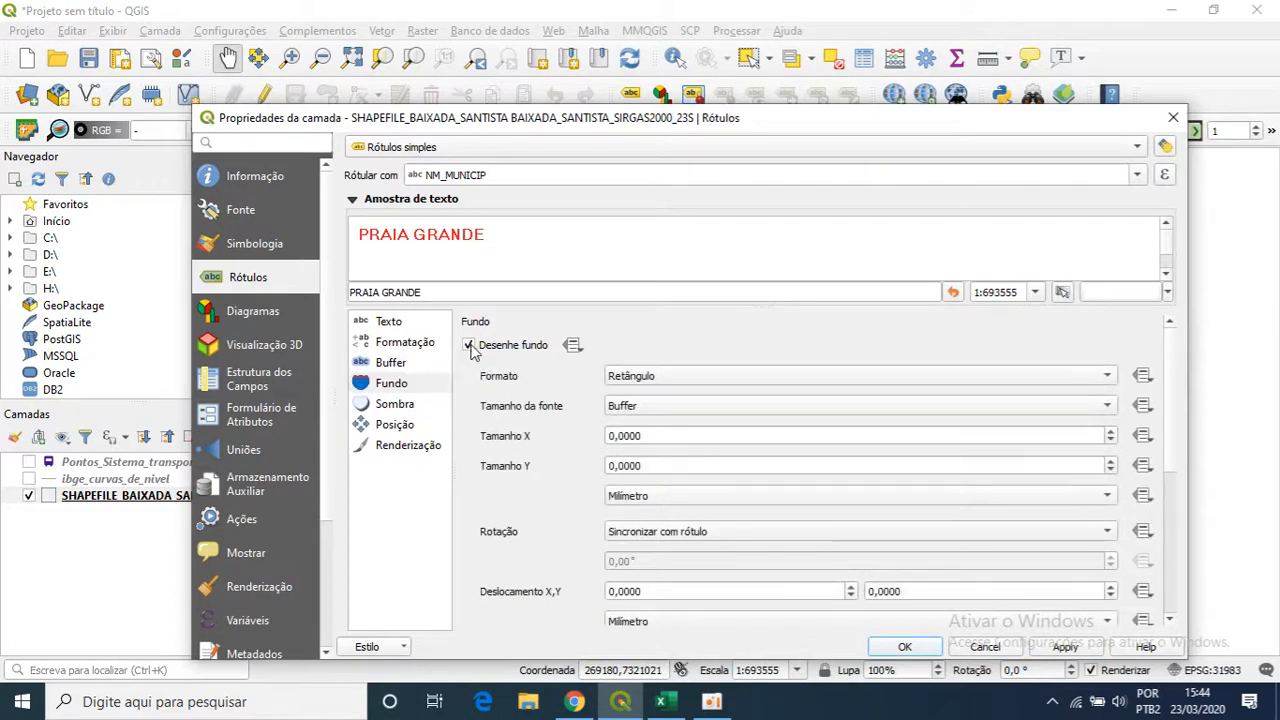
click(713, 385)
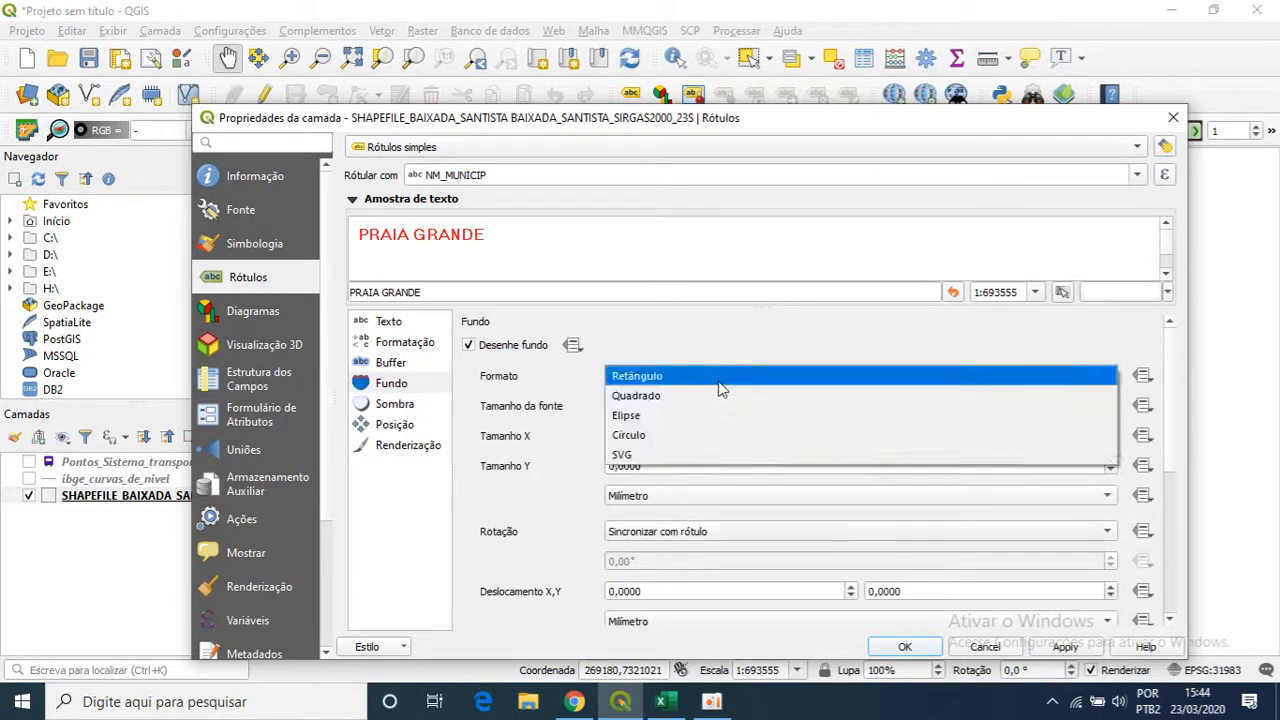
click(720, 382)
scroll(1177, 500, down, 5)
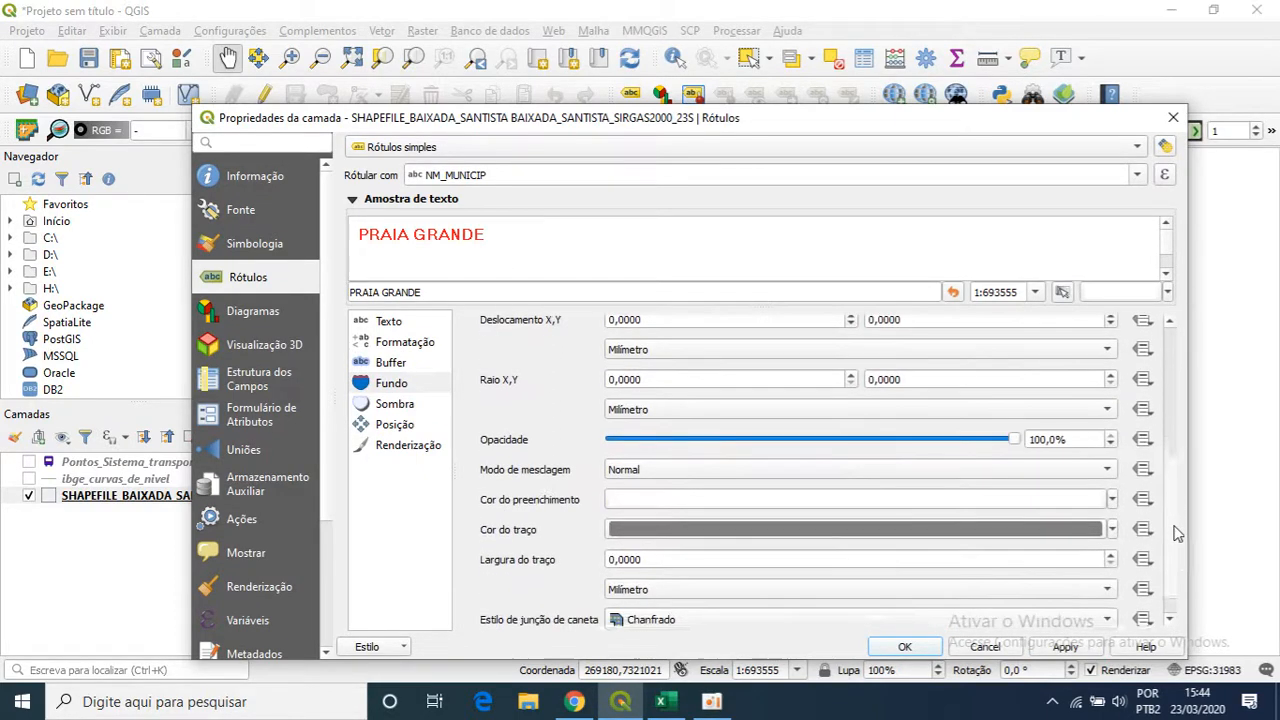
scroll(1177, 533, down, 1)
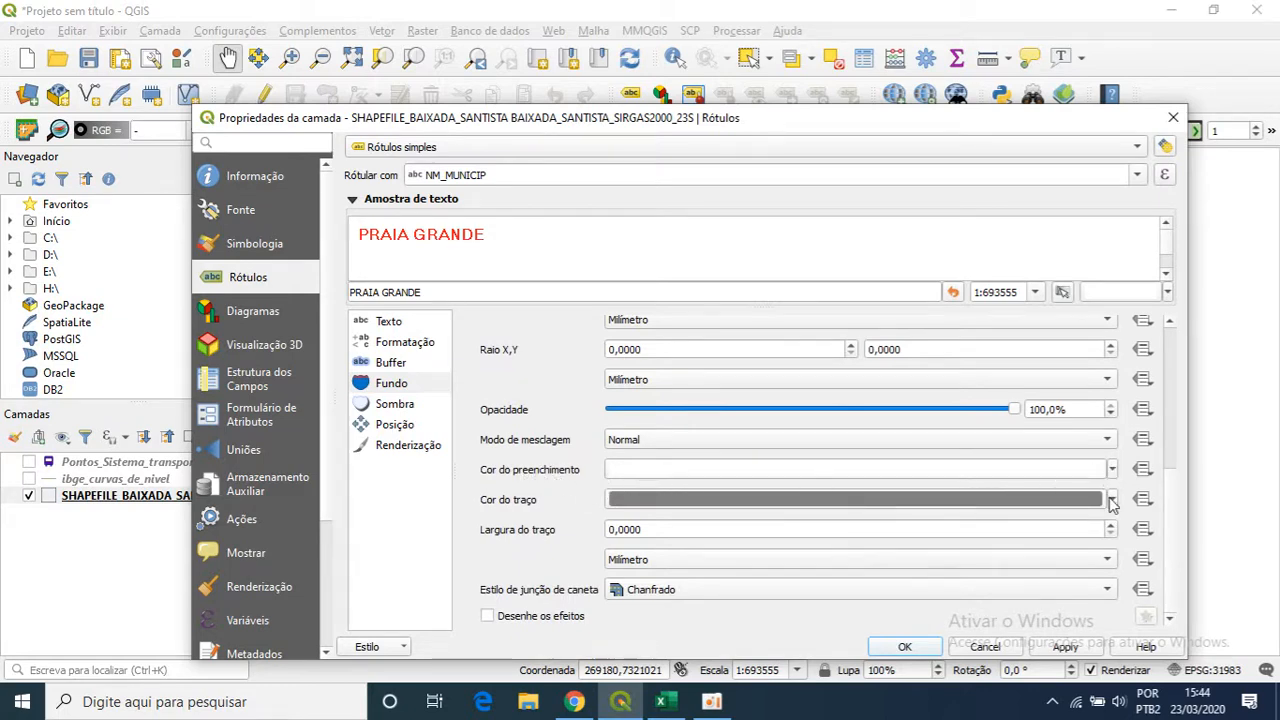
click(1111, 499)
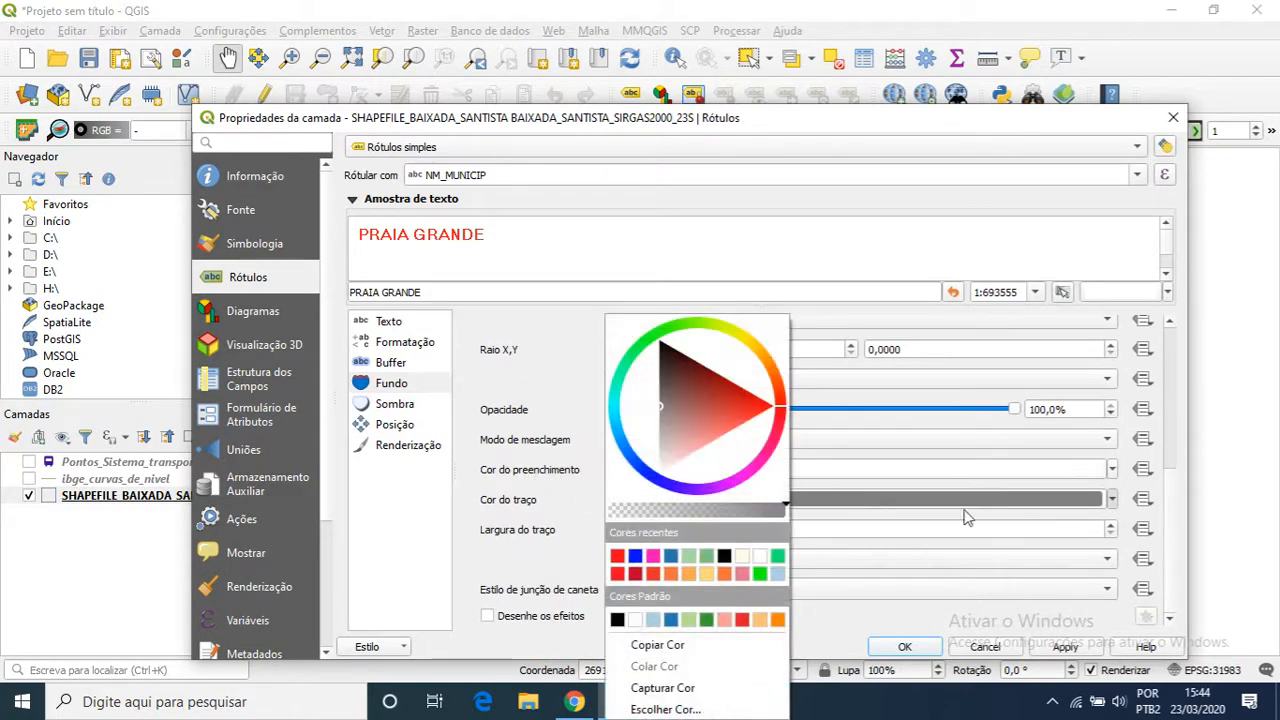
click(766, 415)
click(881, 479)
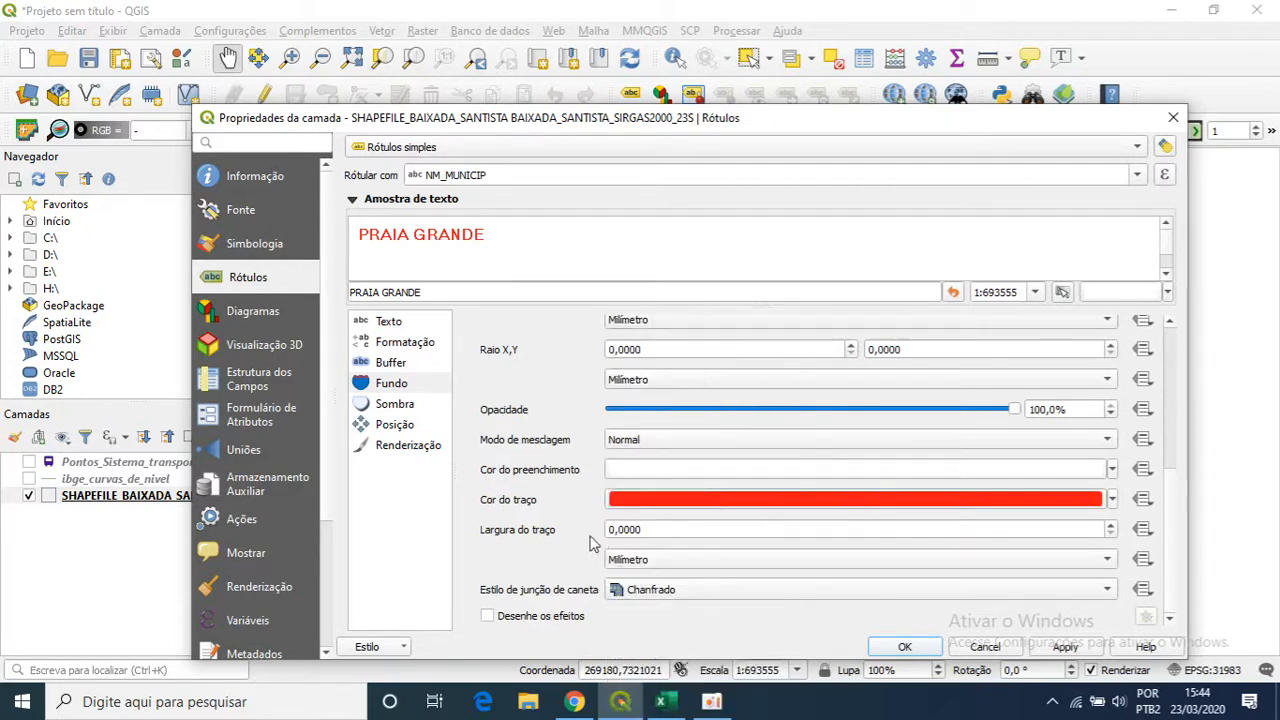
Set the label background's stroke width to 0.3 mm, apply it and check the labels on the map
click(617, 529)
text(,3)
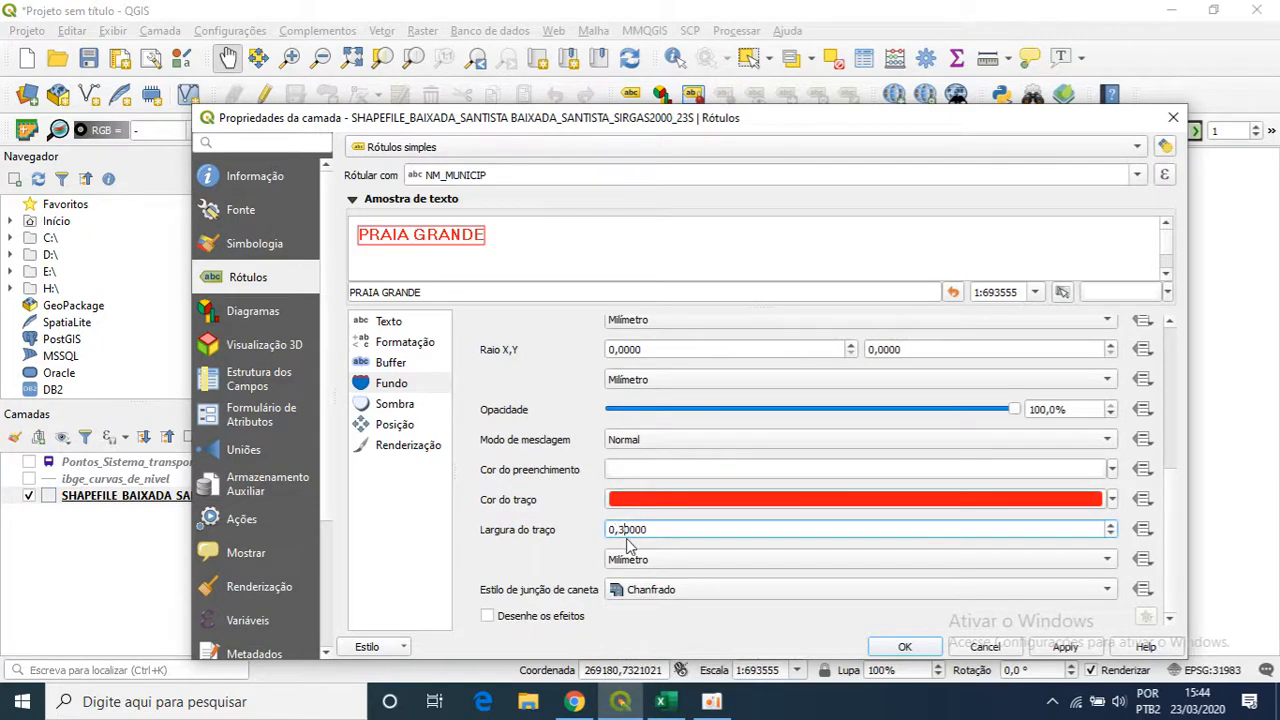
click(1065, 647)
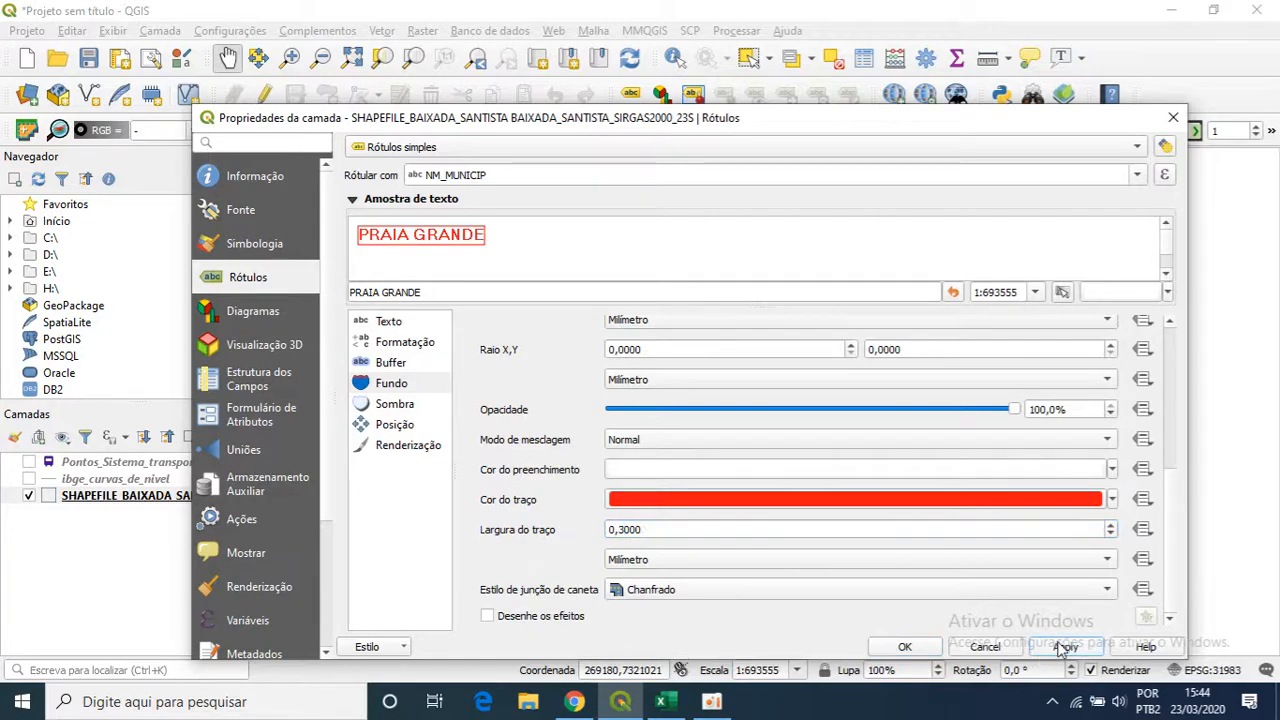
drag(840, 133, 797, 128)
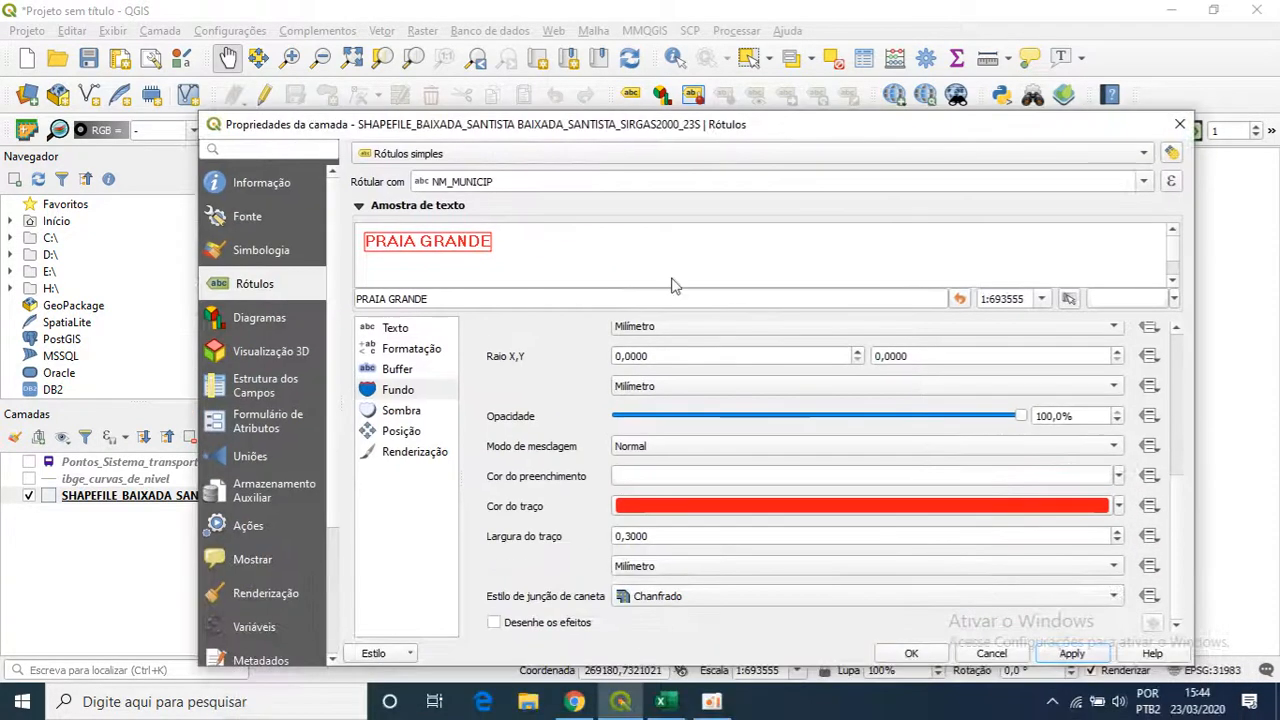
Try an X offset of 1 mm for the label background, and undo the entry
scroll(586, 430, up, 5)
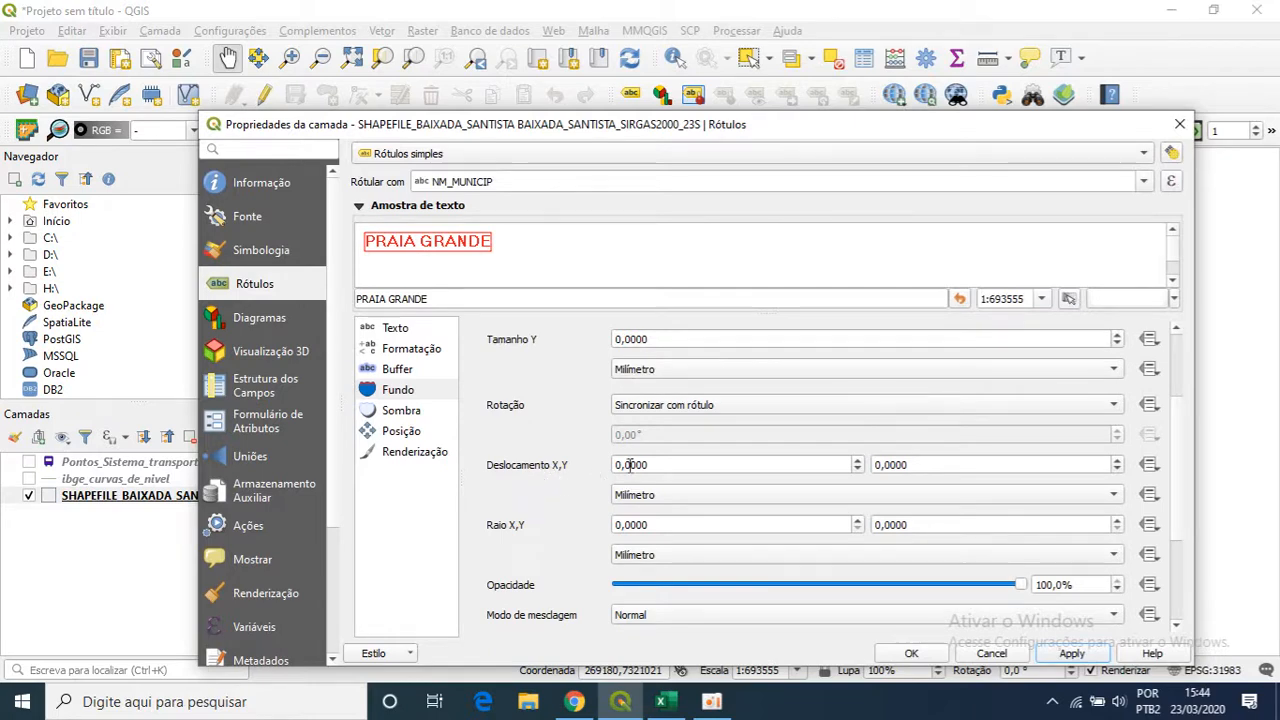
click(617, 466)
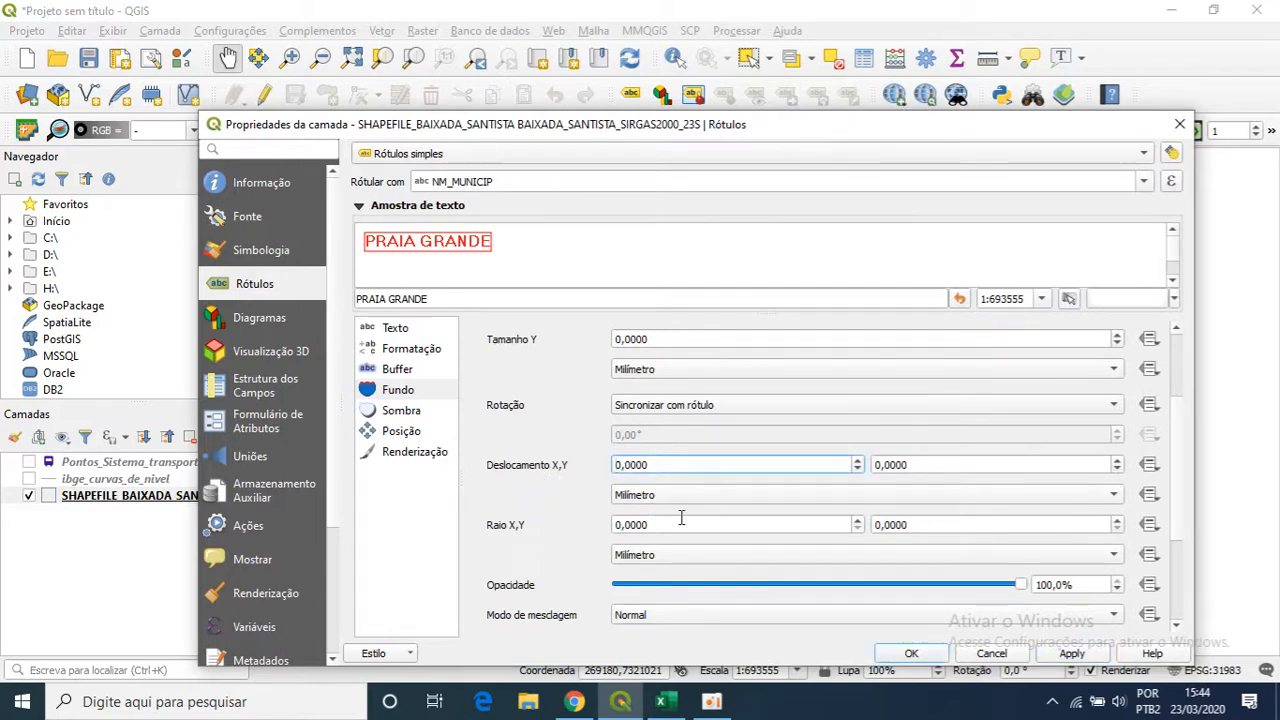
text(1)
key(ctrl+z)
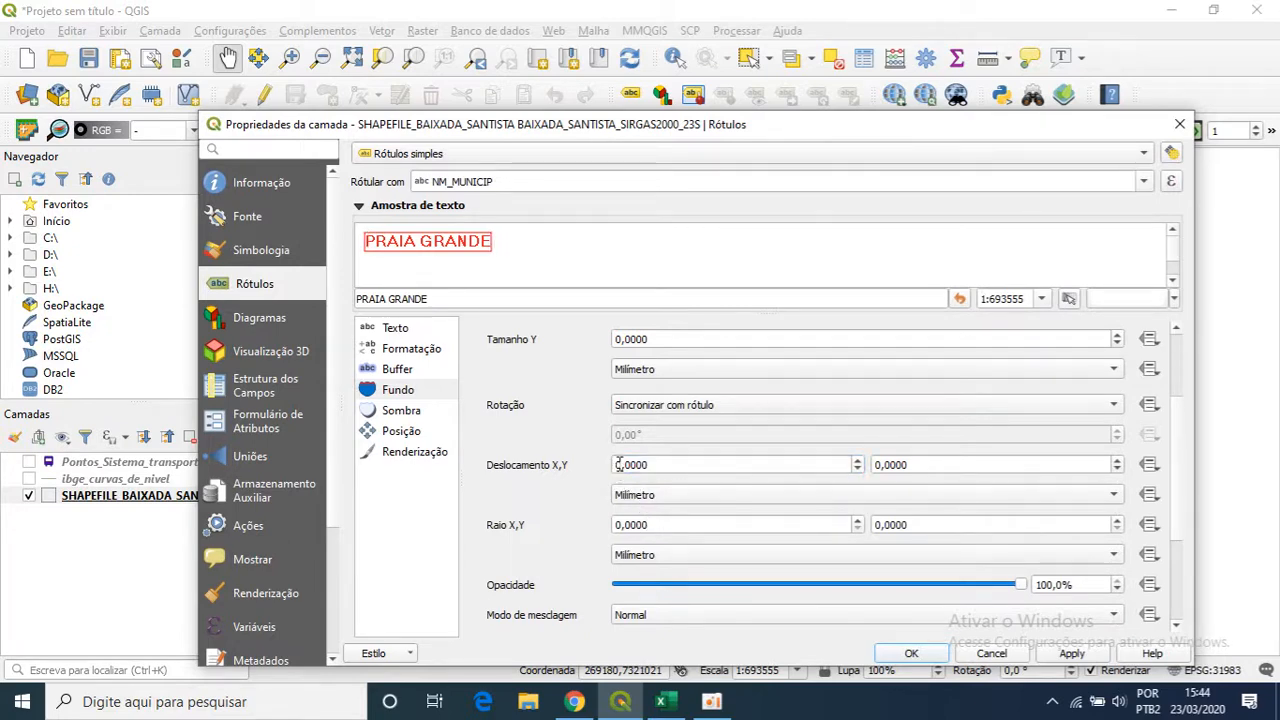
Set the label background's X and Y buffer sizes to 1 mm, apply them and check the labels on the map
scroll(584, 458, up, 4)
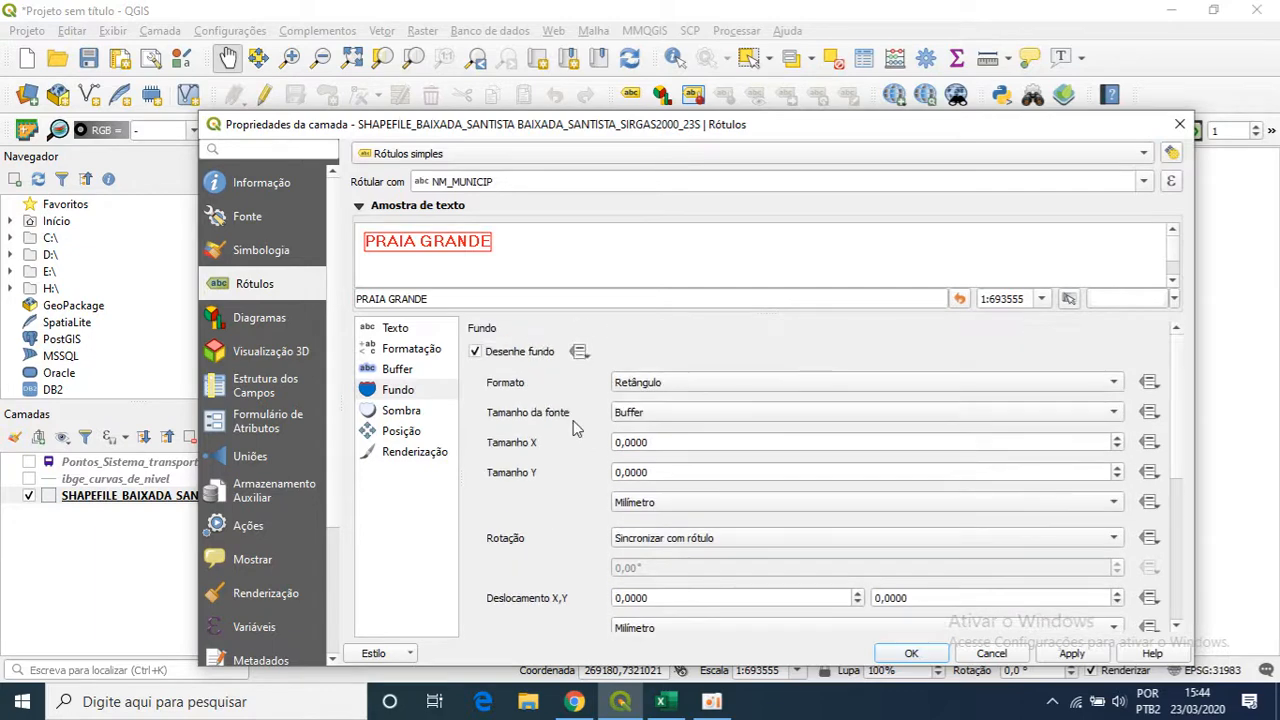
click(619, 442)
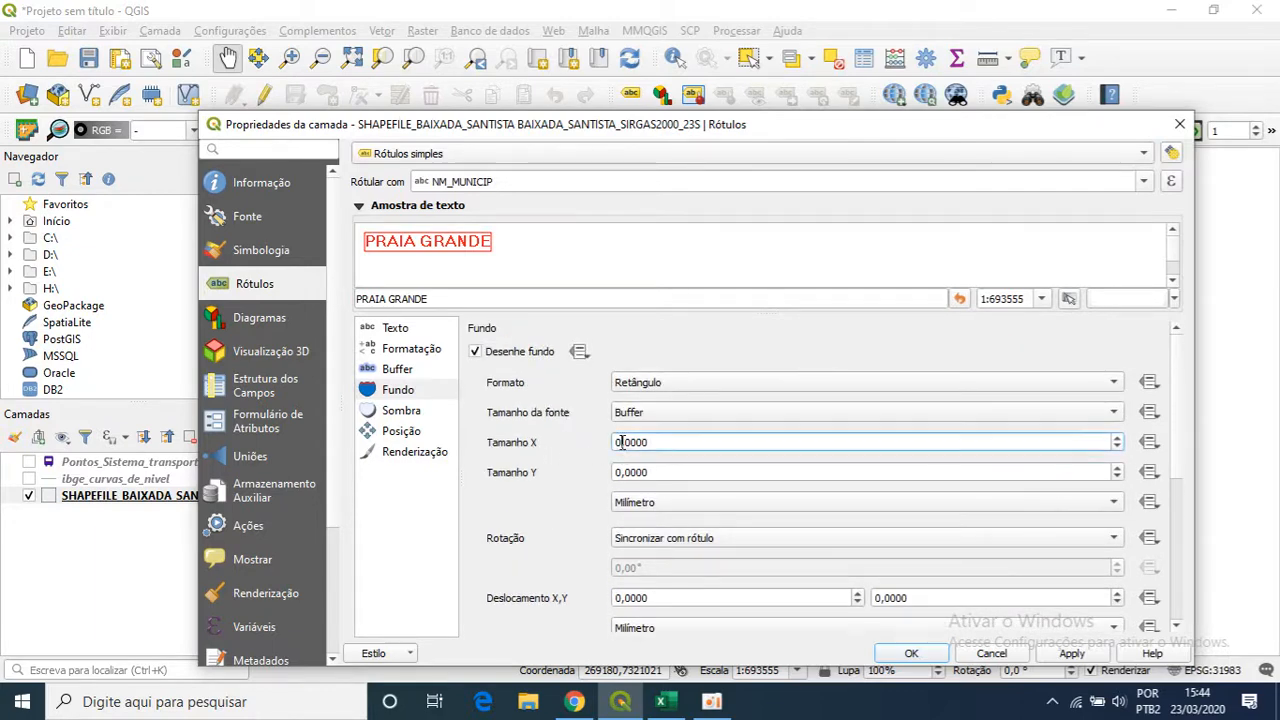
text(1)
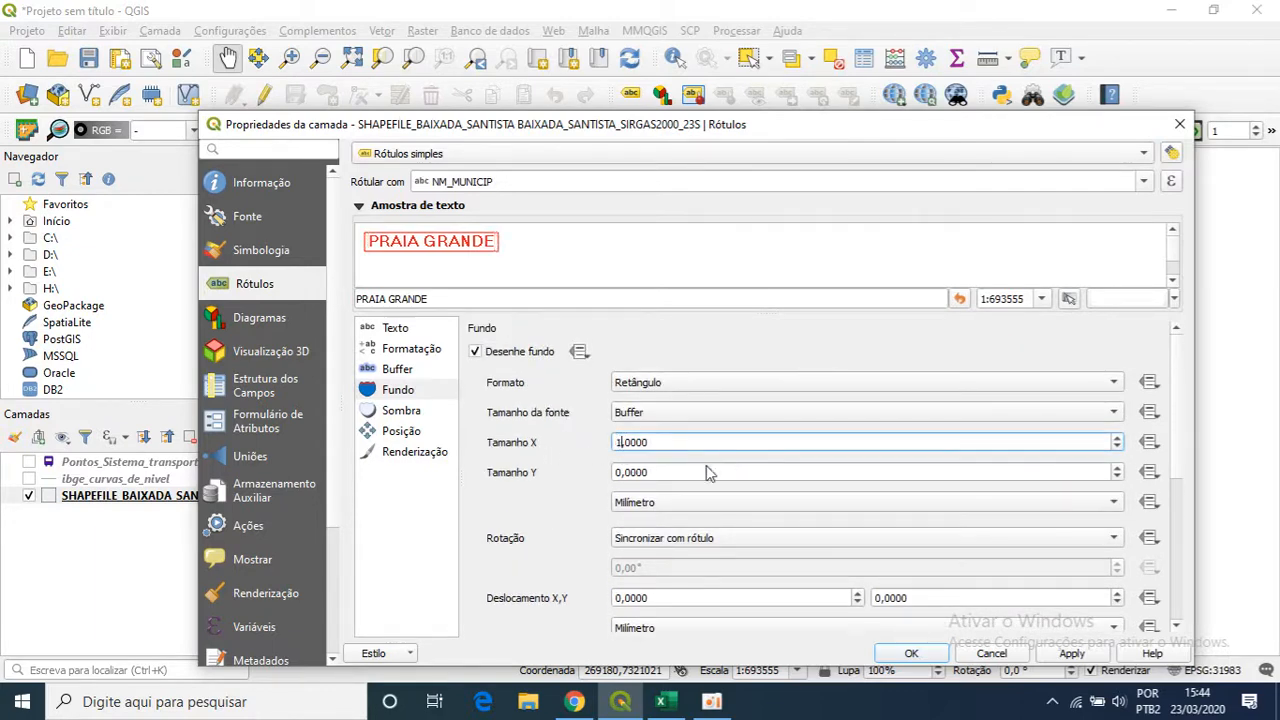
click(708, 472)
text(1)
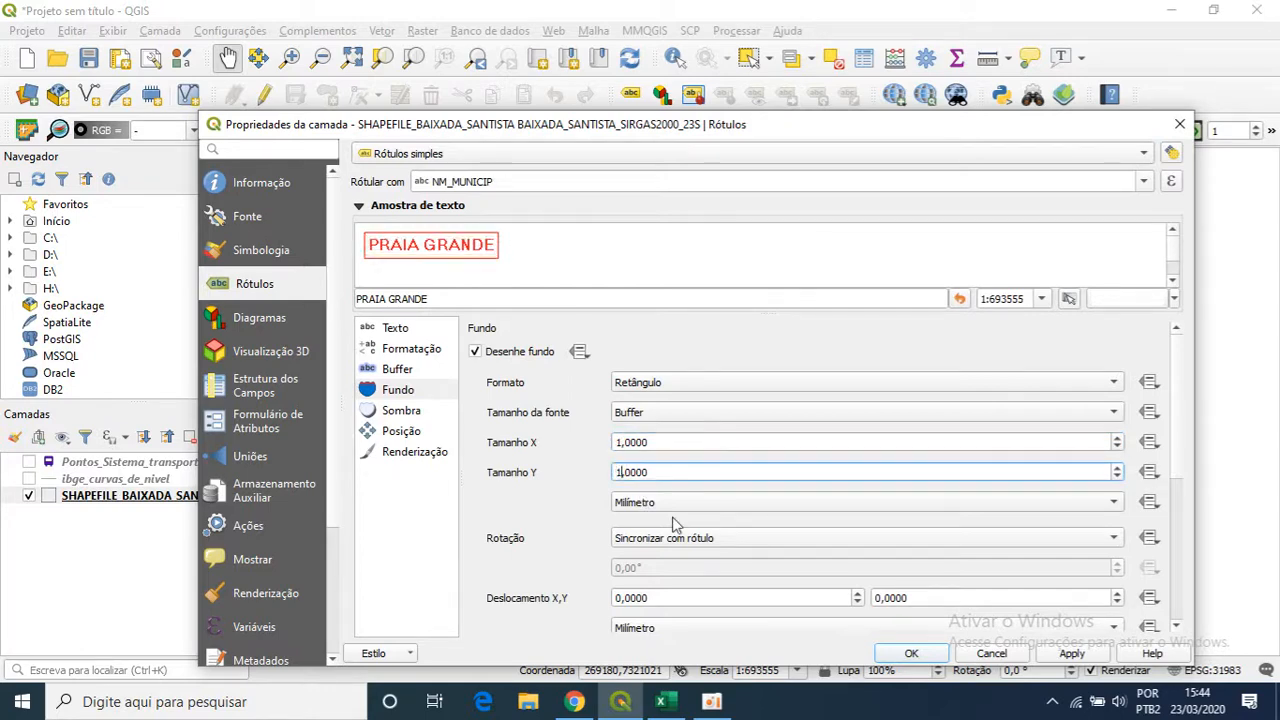
click(1062, 657)
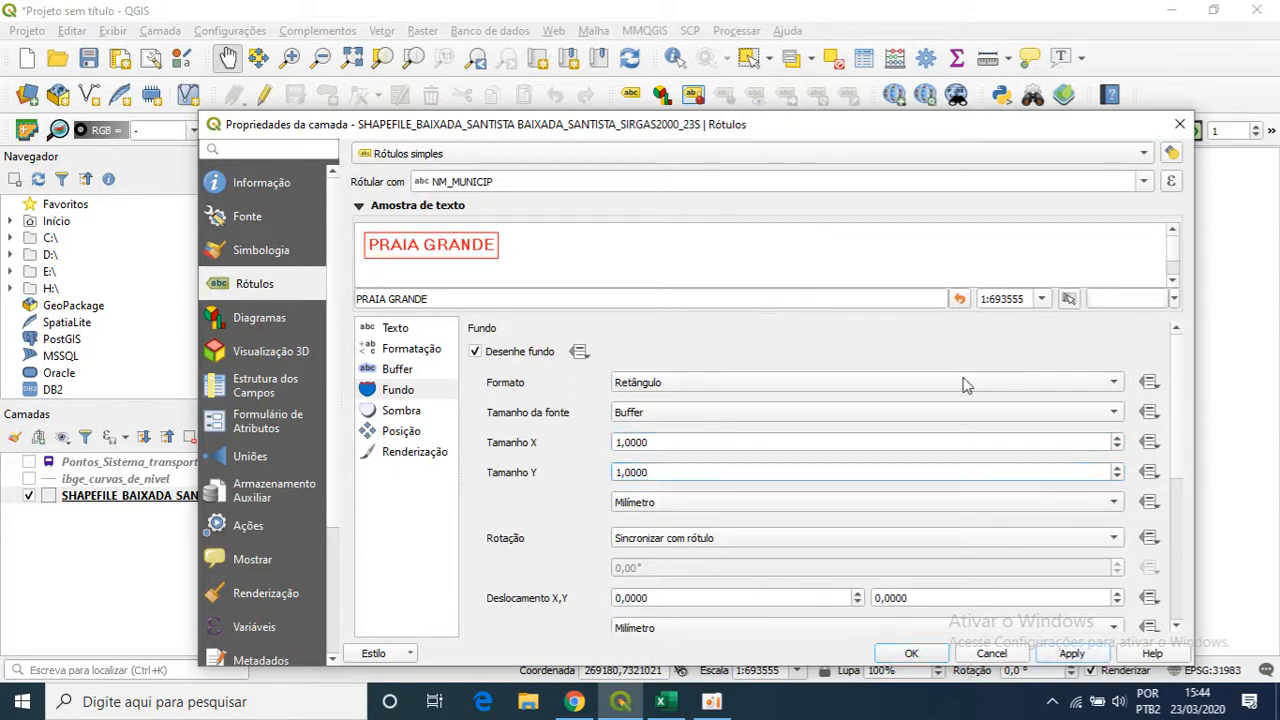
drag(905, 125, 912, 588)
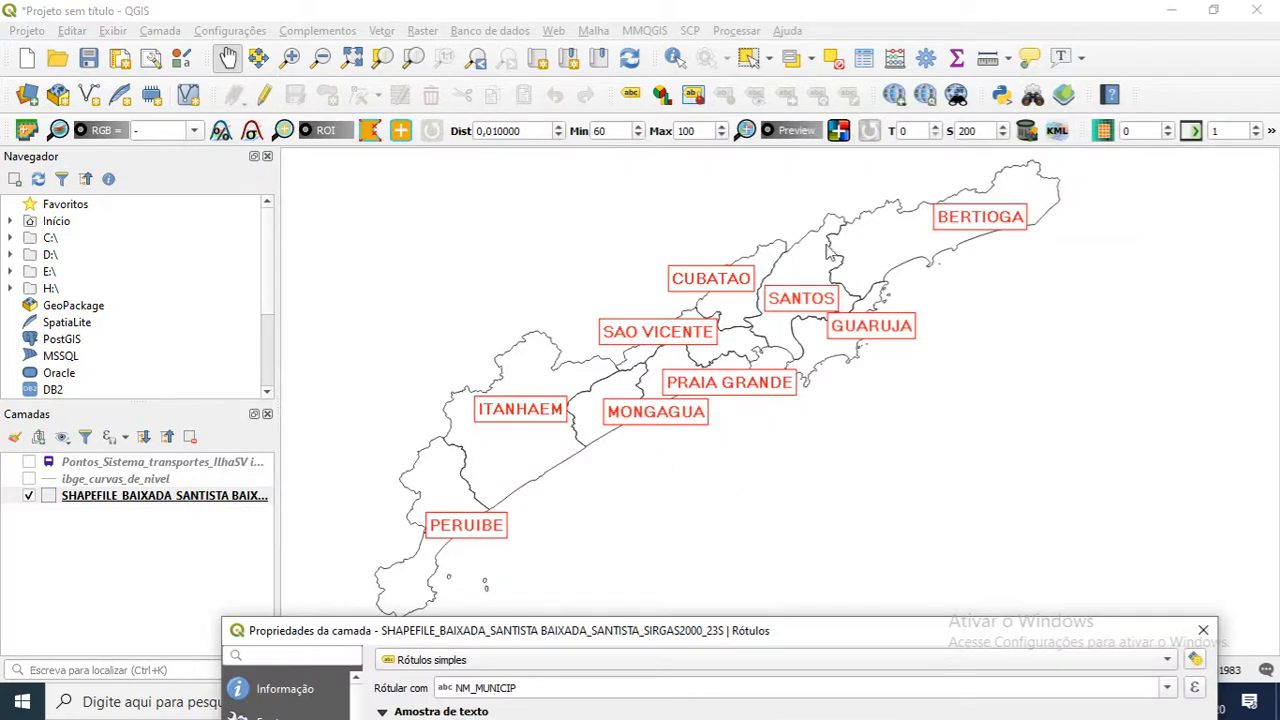
drag(800, 631, 776, 71)
Try a light red fill (#f17878) for the label background on the map, and turn the background off
scroll(528, 418, down, 5)
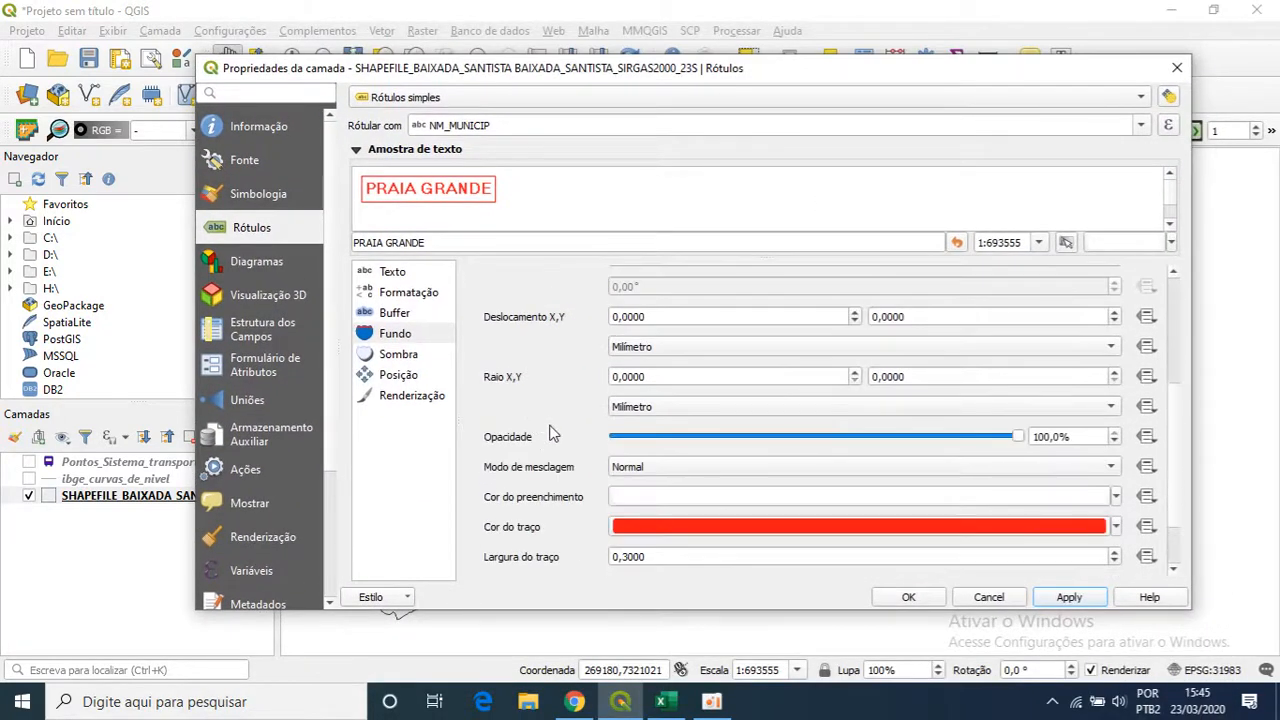
click(650, 494)
click(481, 319)
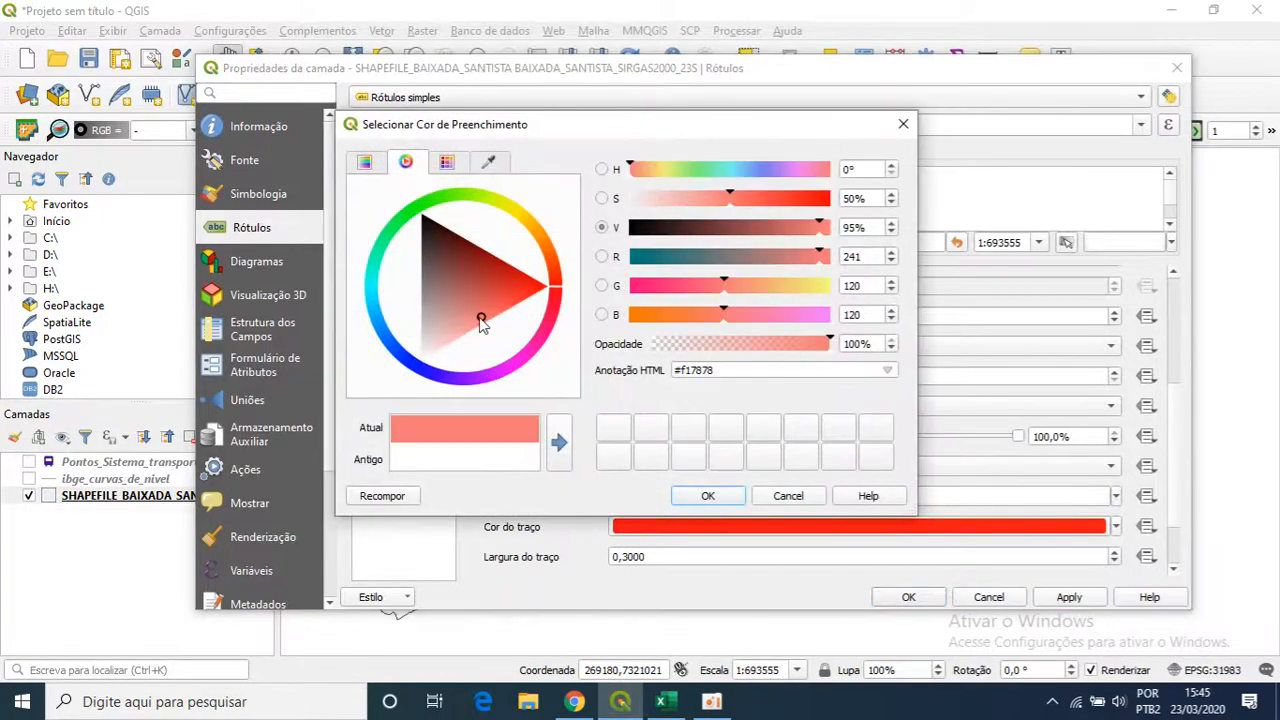
click(708, 494)
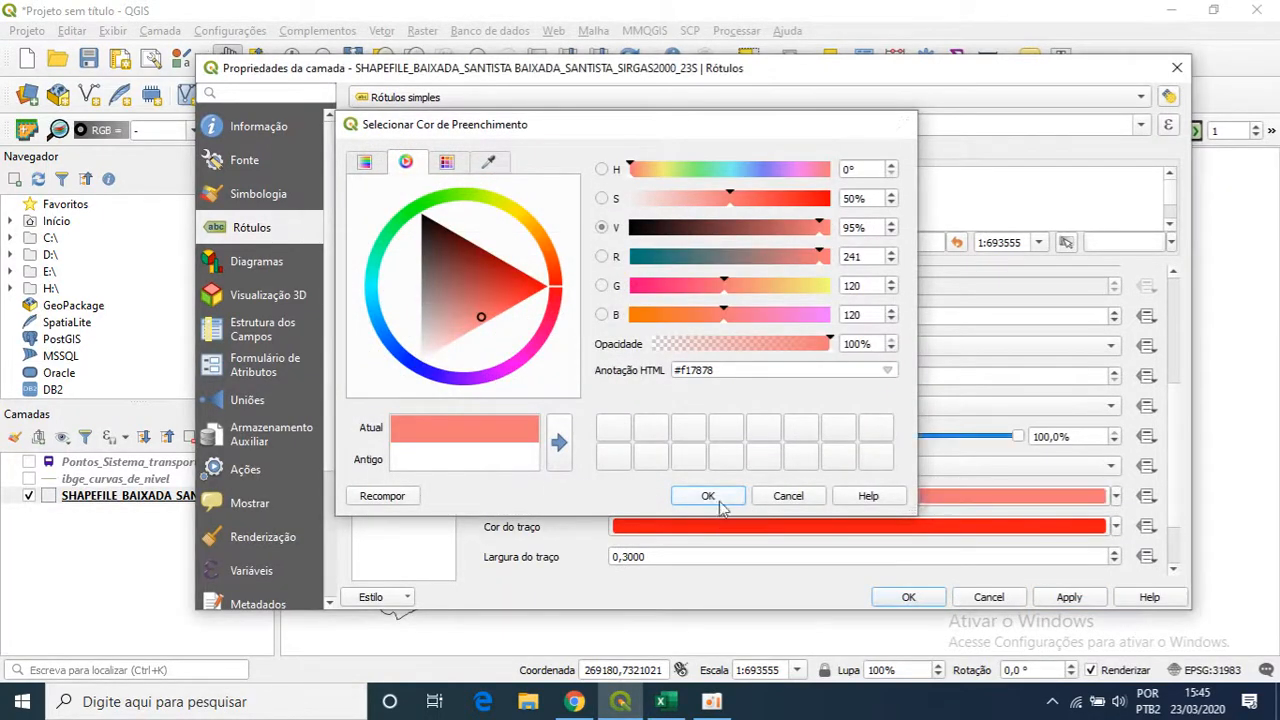
click(1067, 597)
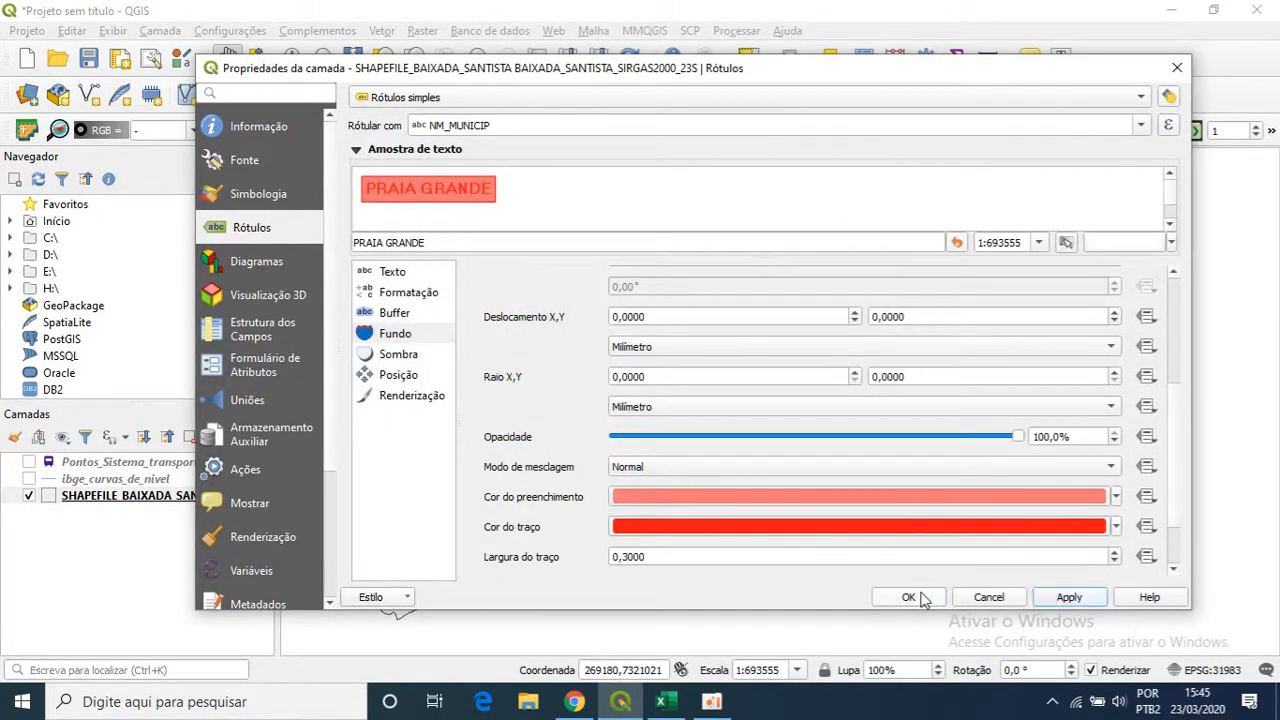
drag(757, 74, 716, 108)
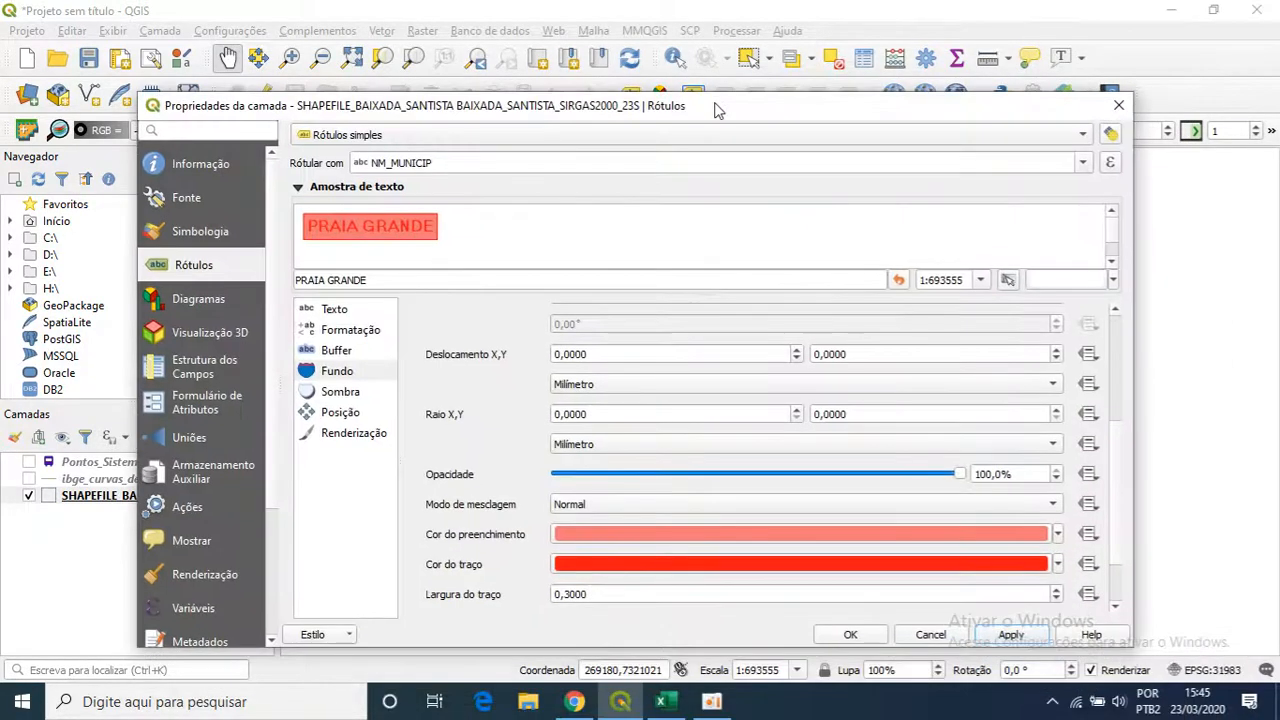
scroll(472, 417, up, 5)
click(416, 334)
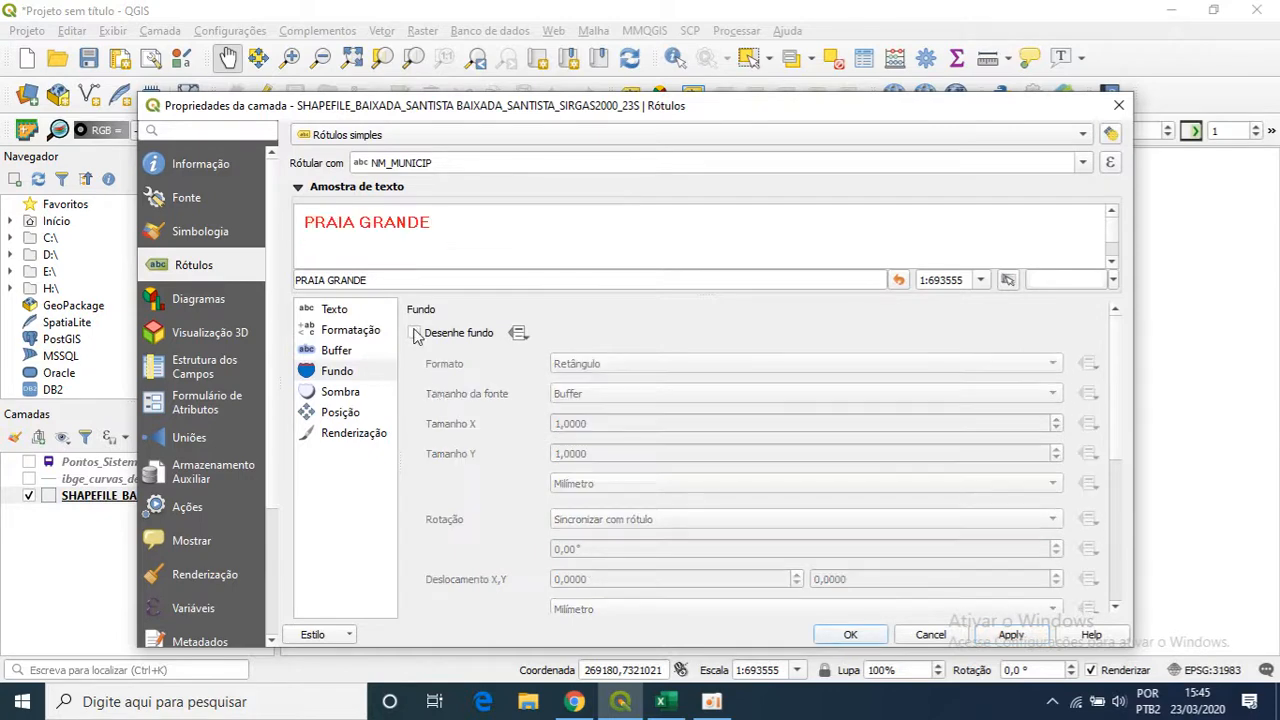
Enable a drop shadow for the label text, apply it and check the labels on the map
click(353, 398)
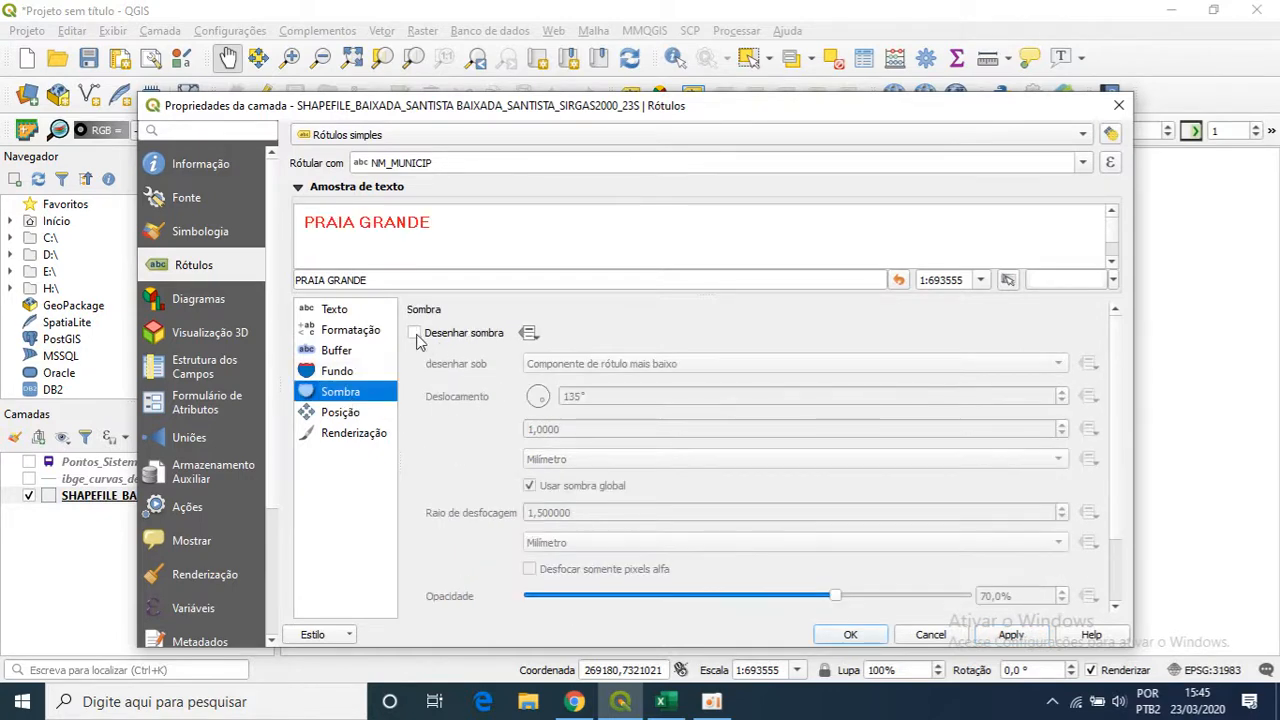
click(414, 333)
scroll(434, 457, down, 2)
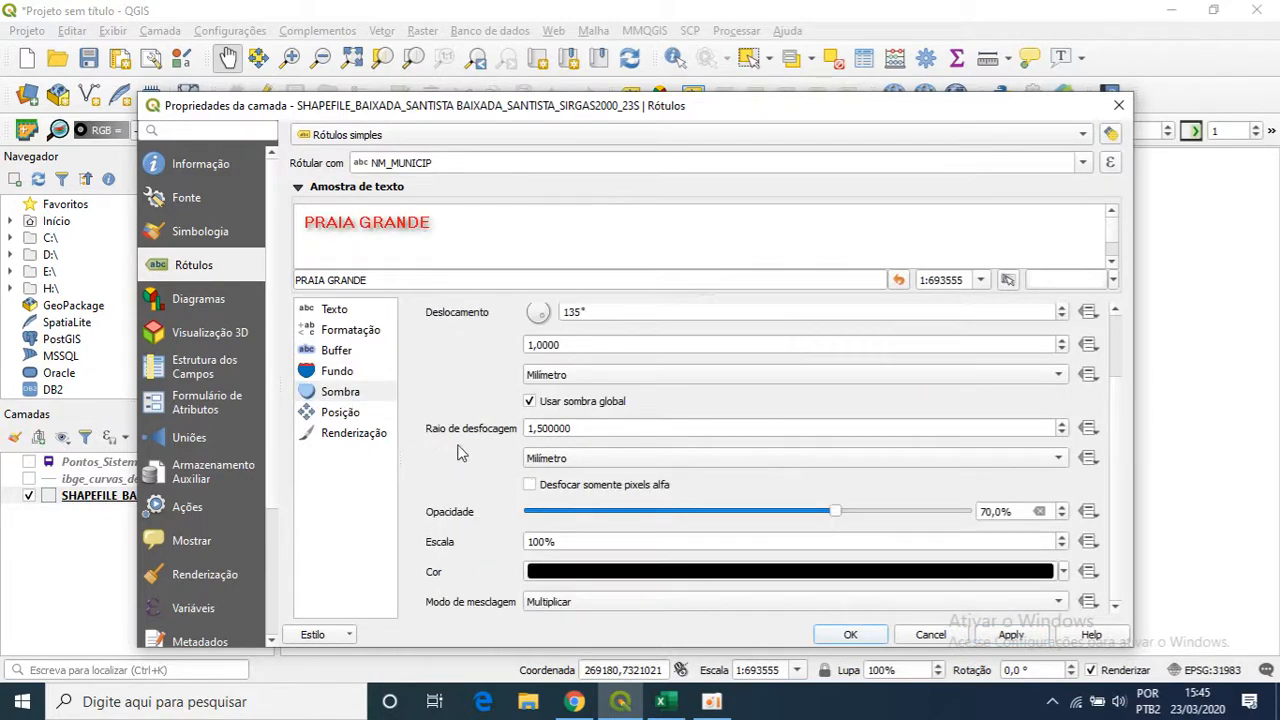
click(1010, 634)
drag(940, 110, 977, 148)
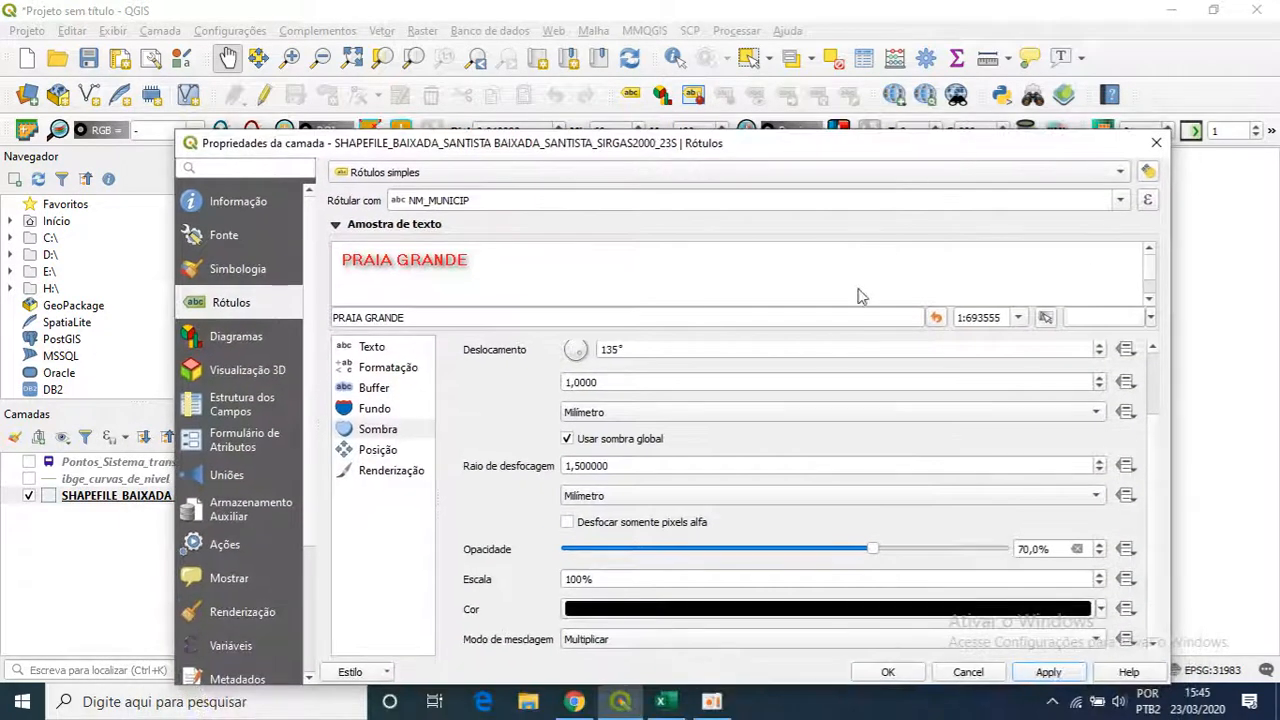
Set the label shadow's offset angle to -127° and apply it to the map labels
drag(586, 360, 576, 373)
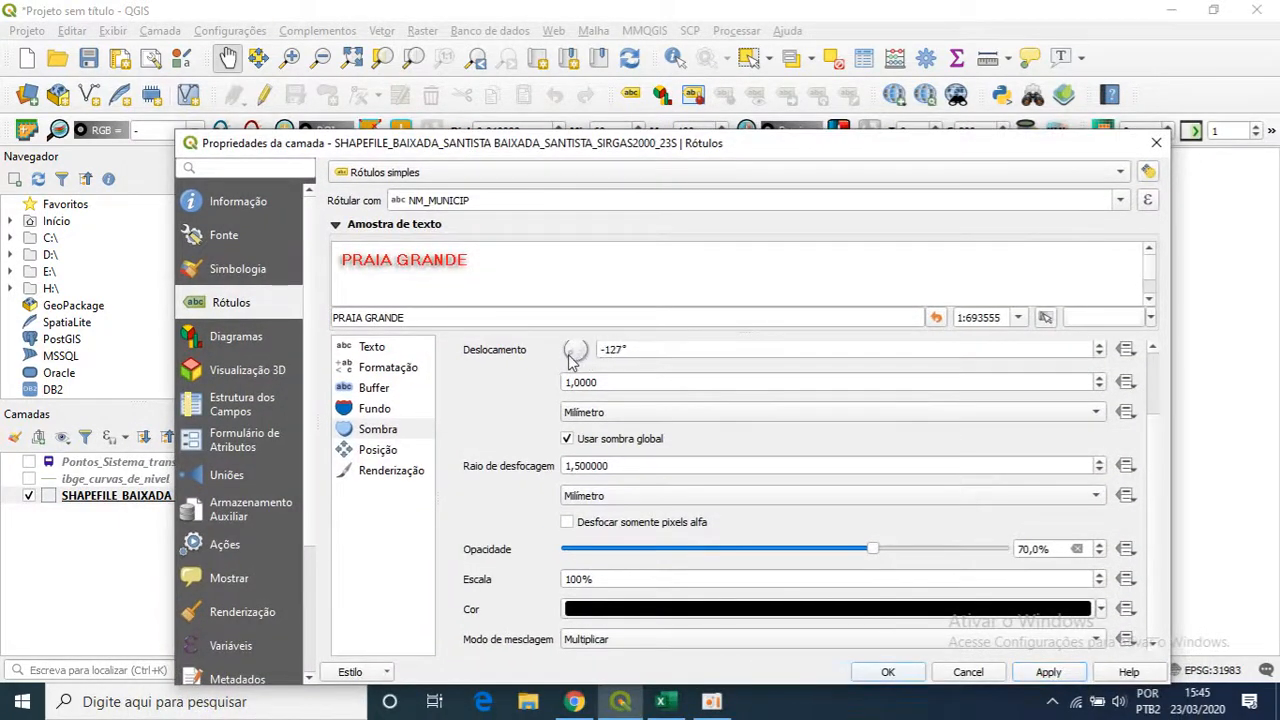
click(1047, 672)
drag(845, 145, 866, 58)
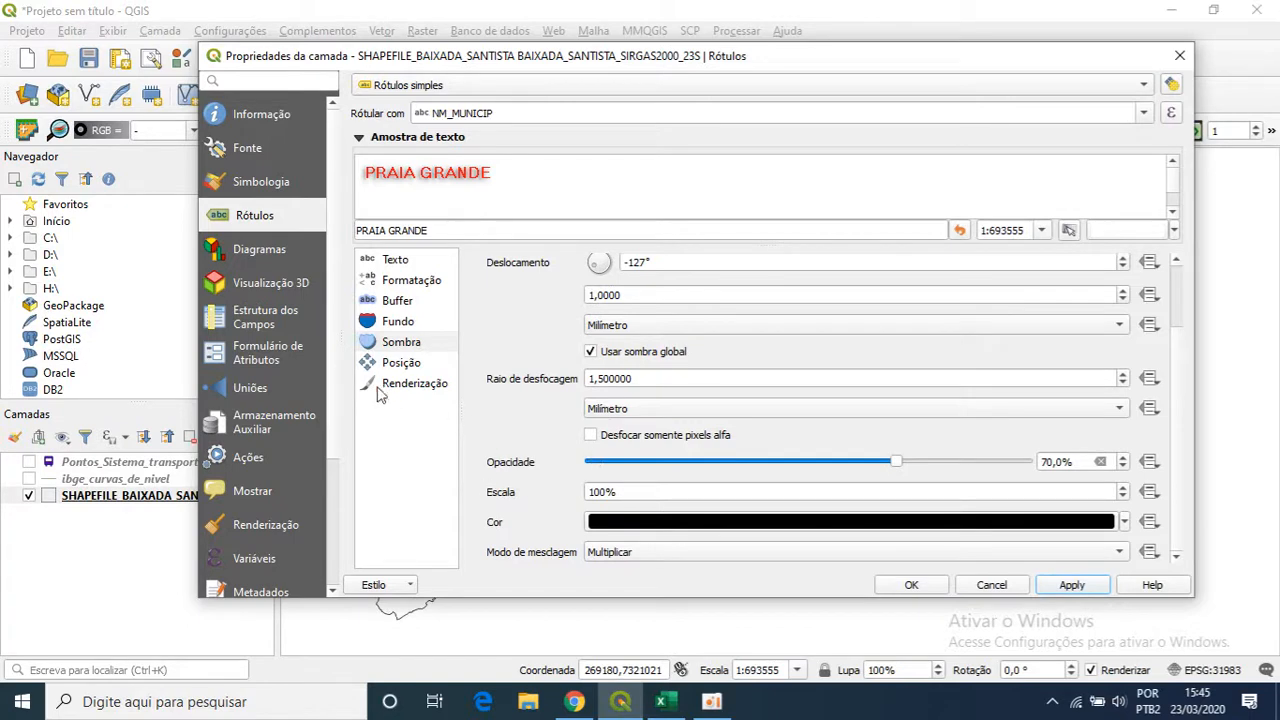
Place the labels by offset from the centroid (Desvio do centróide), with X 20 mm and Y 100 mm, and apply it to the map
click(401, 363)
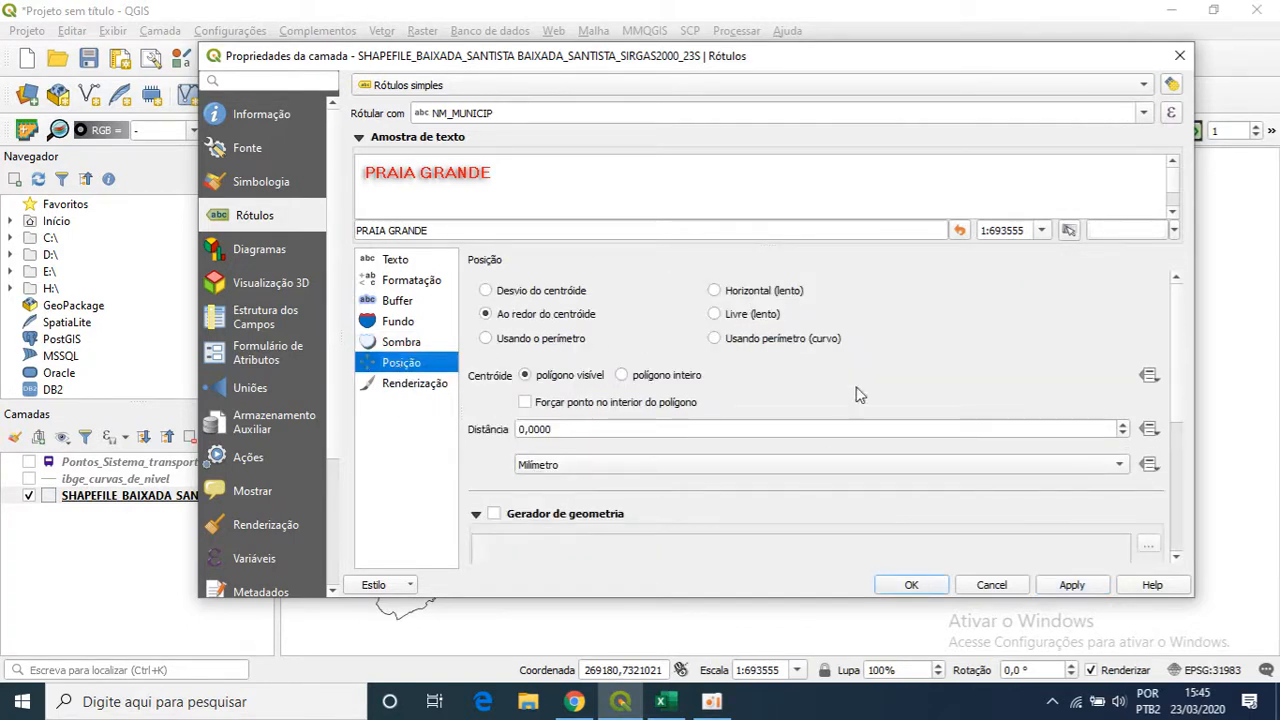
drag(773, 57, 827, 81)
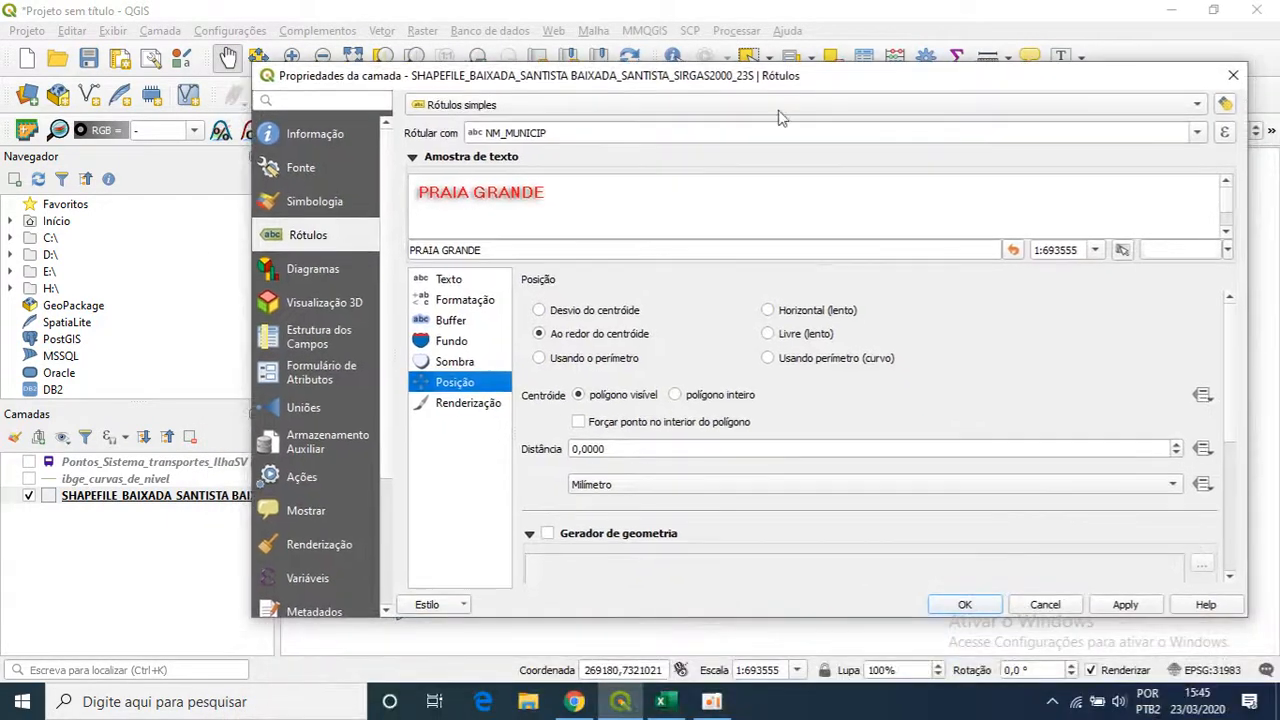
click(540, 310)
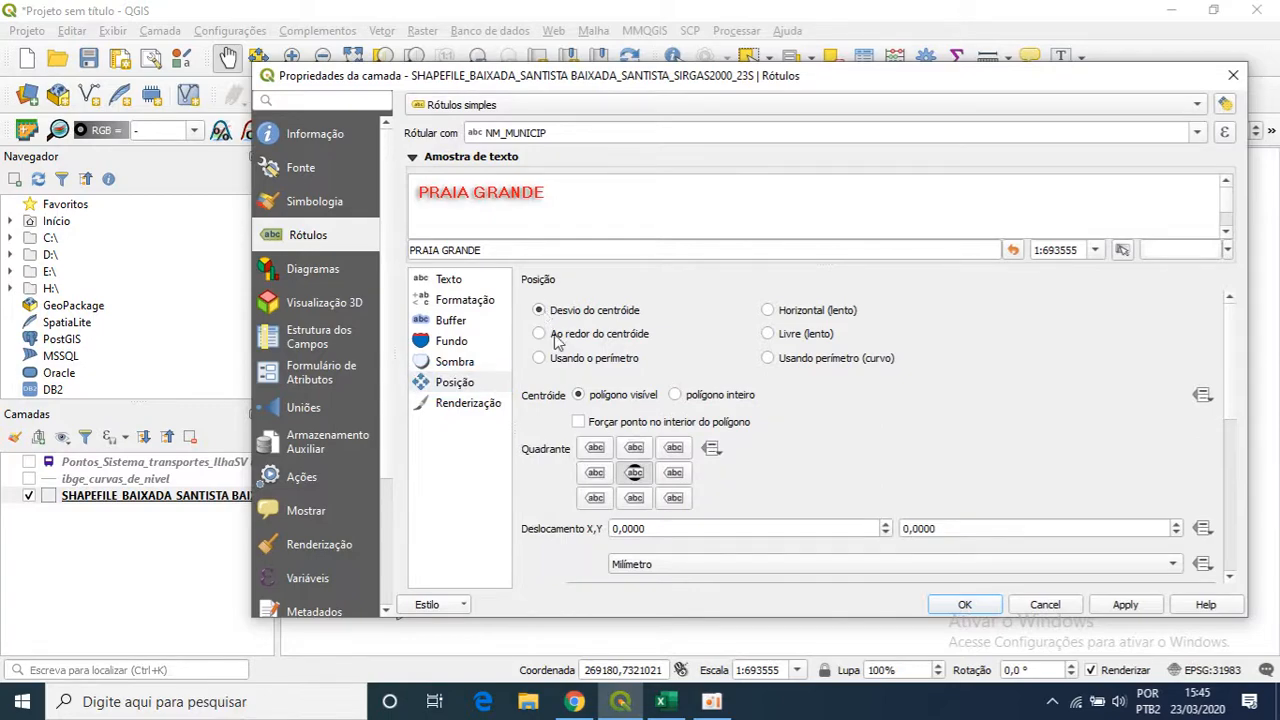
drag(790, 78, 821, 14)
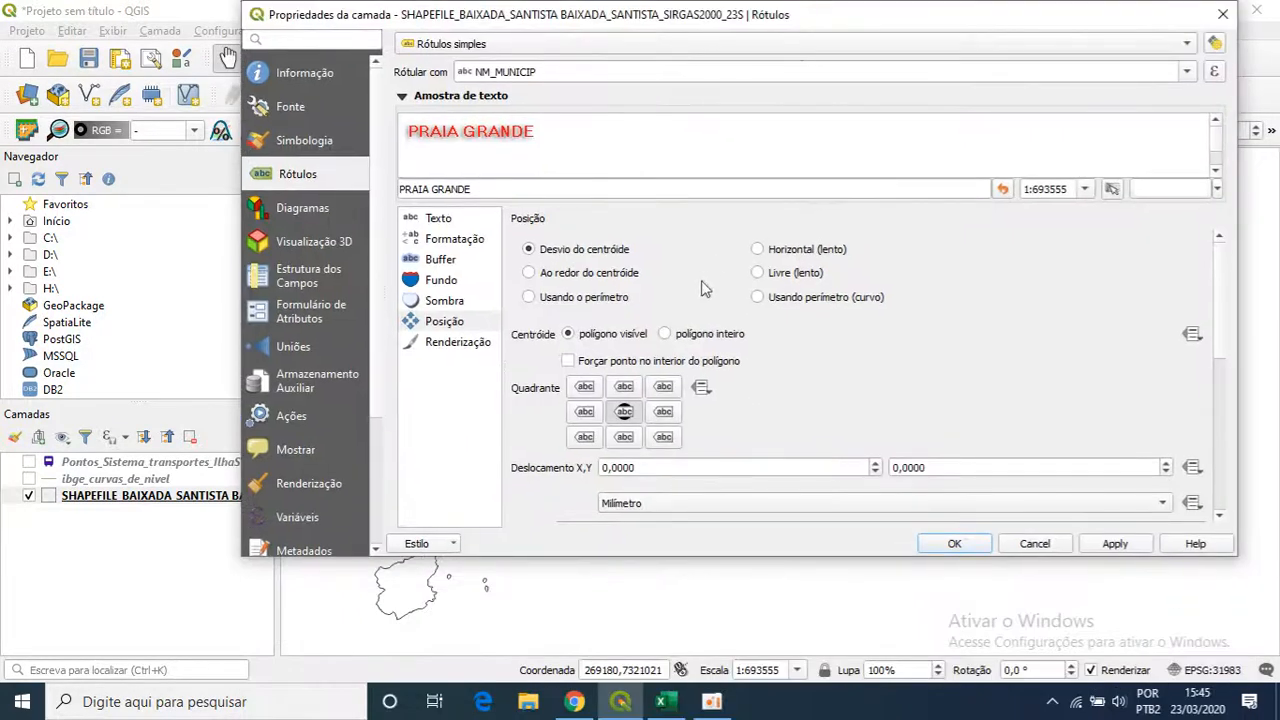
click(606, 467)
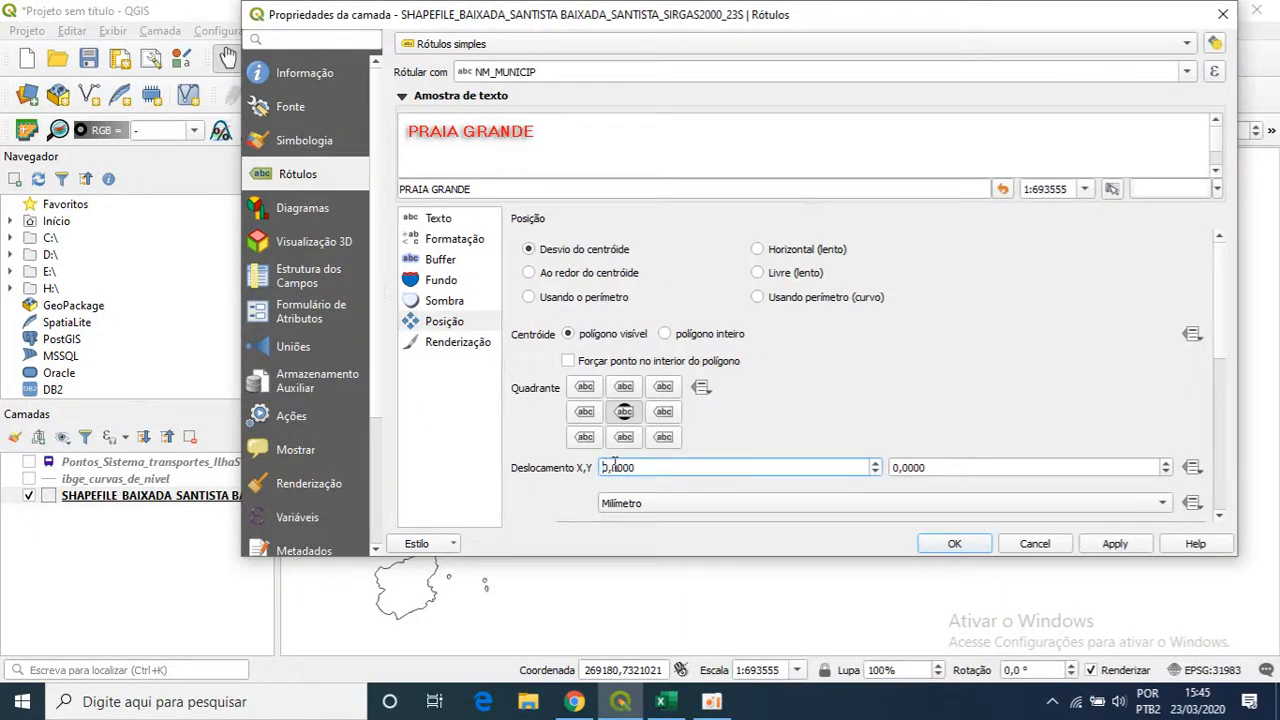
text(2)
click(894, 468)
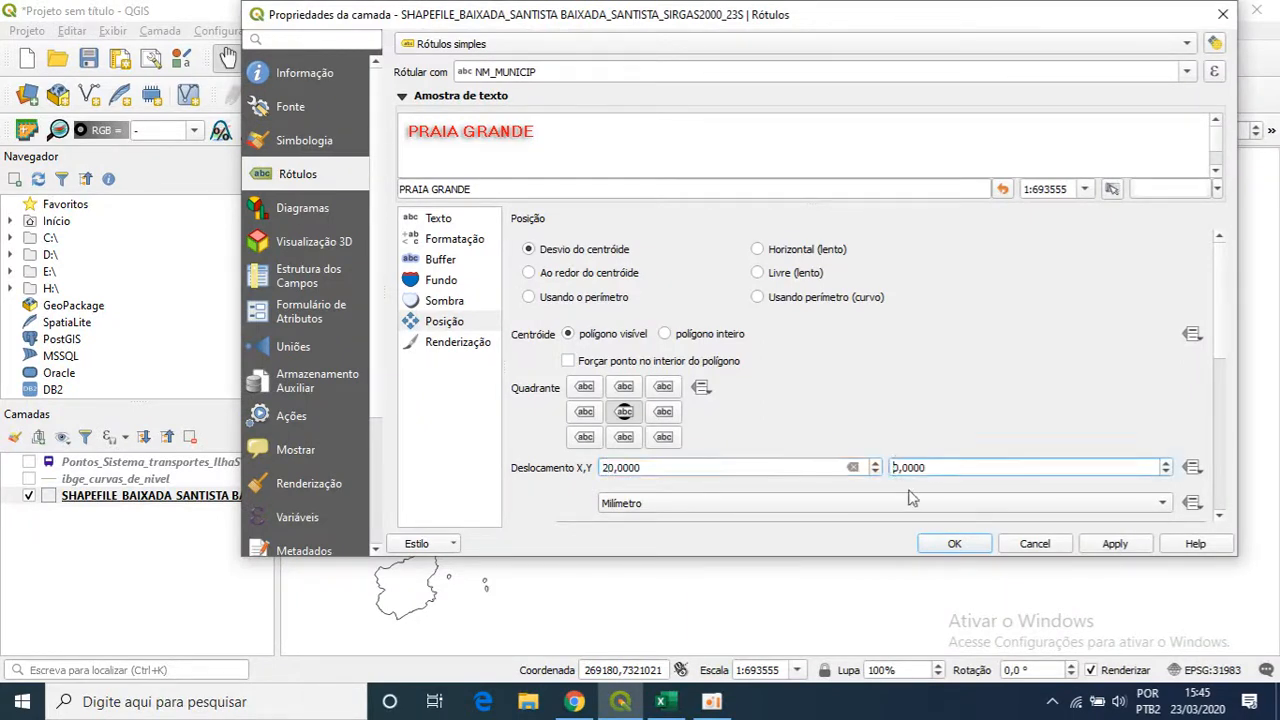
text(10)
drag(1011, 8, 295, 118)
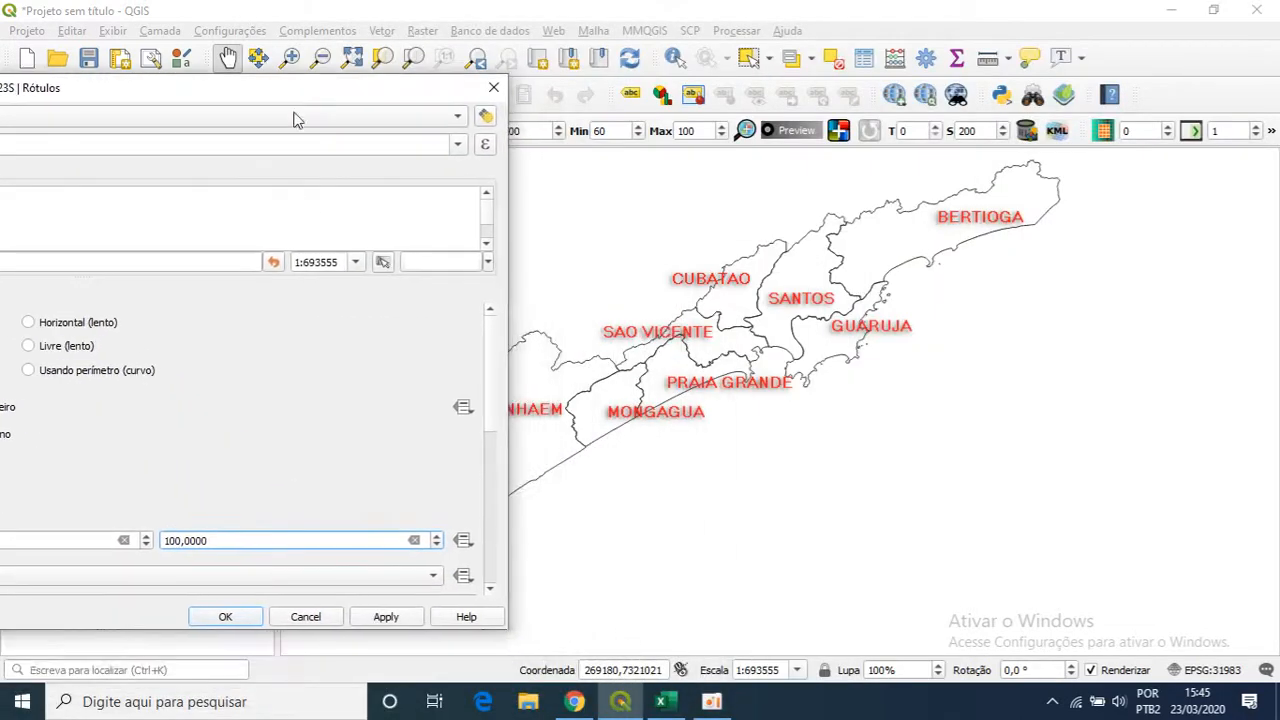
click(385, 617)
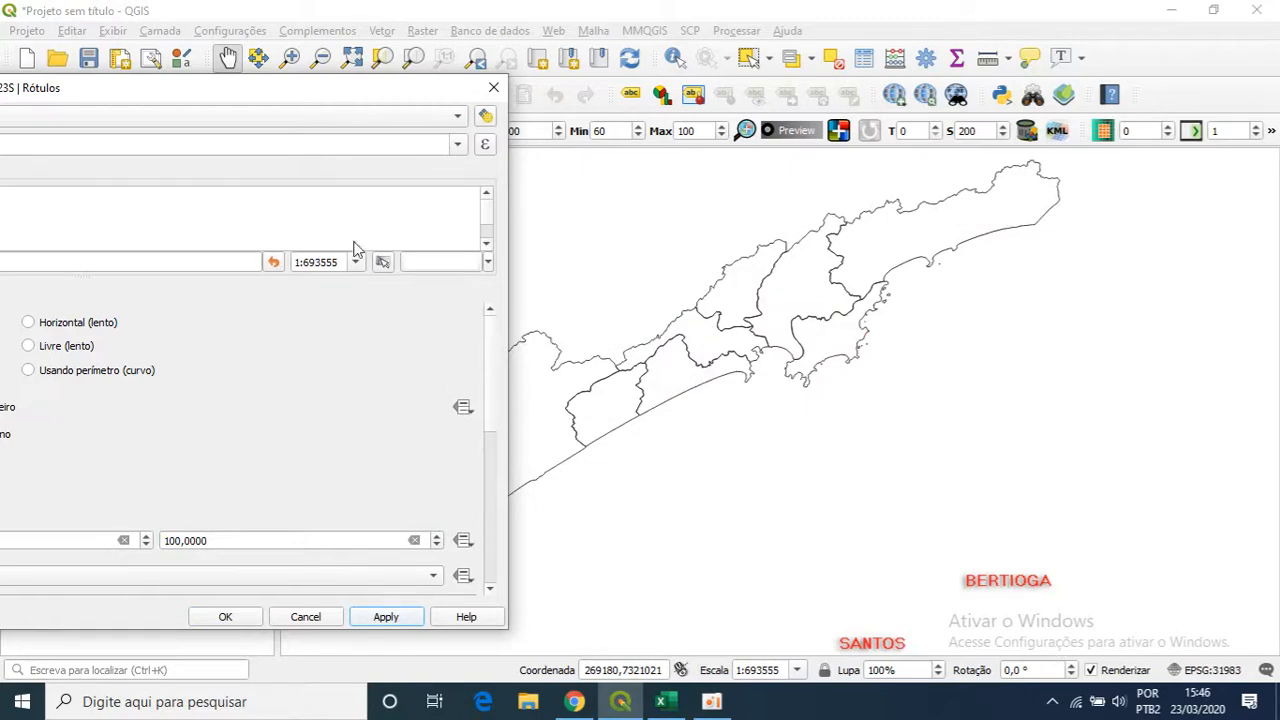
Reduce the label offset from the centroid to X 2 mm and Y 1 mm and apply it to the map
drag(314, 87, 775, 84)
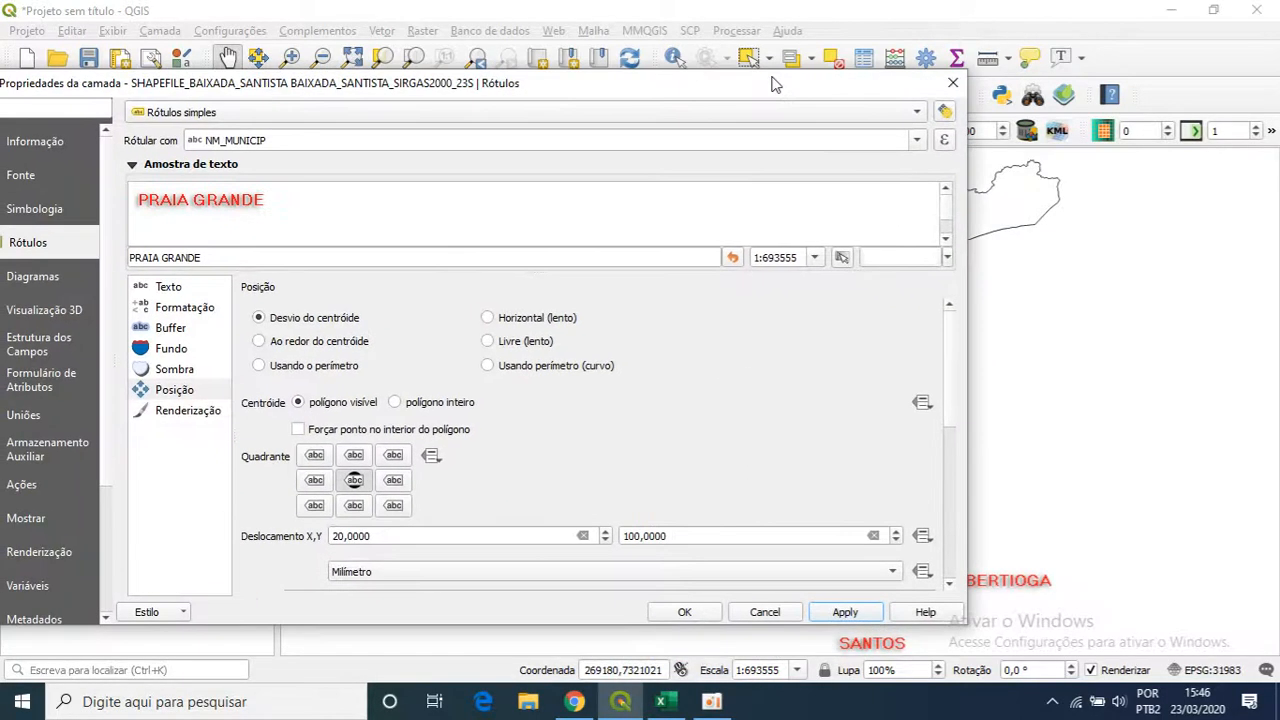
click(339, 536)
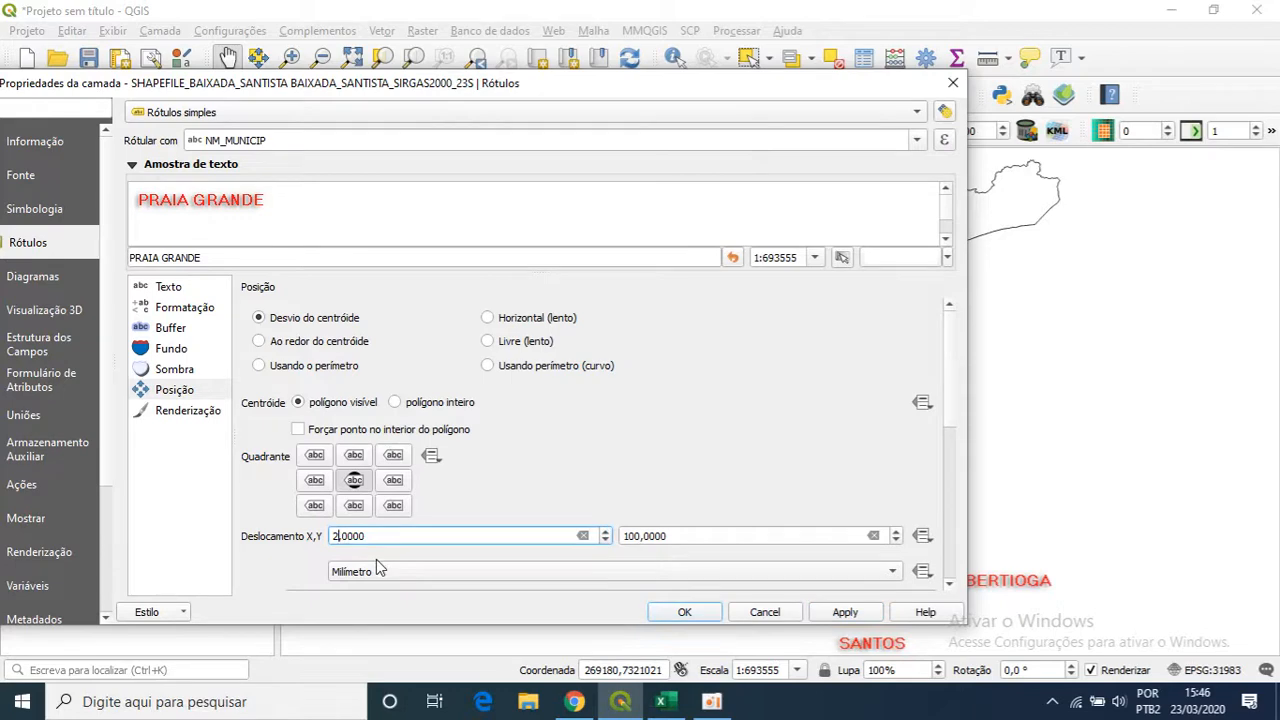
click(638, 536)
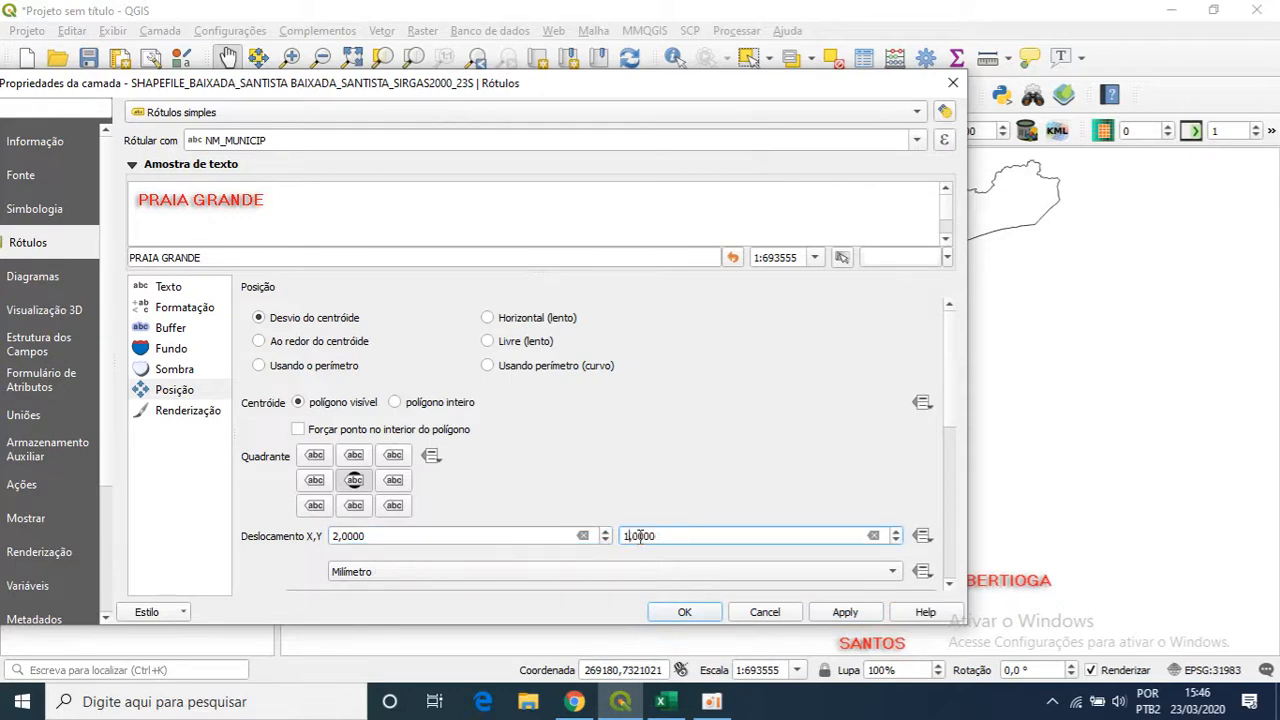
click(845, 612)
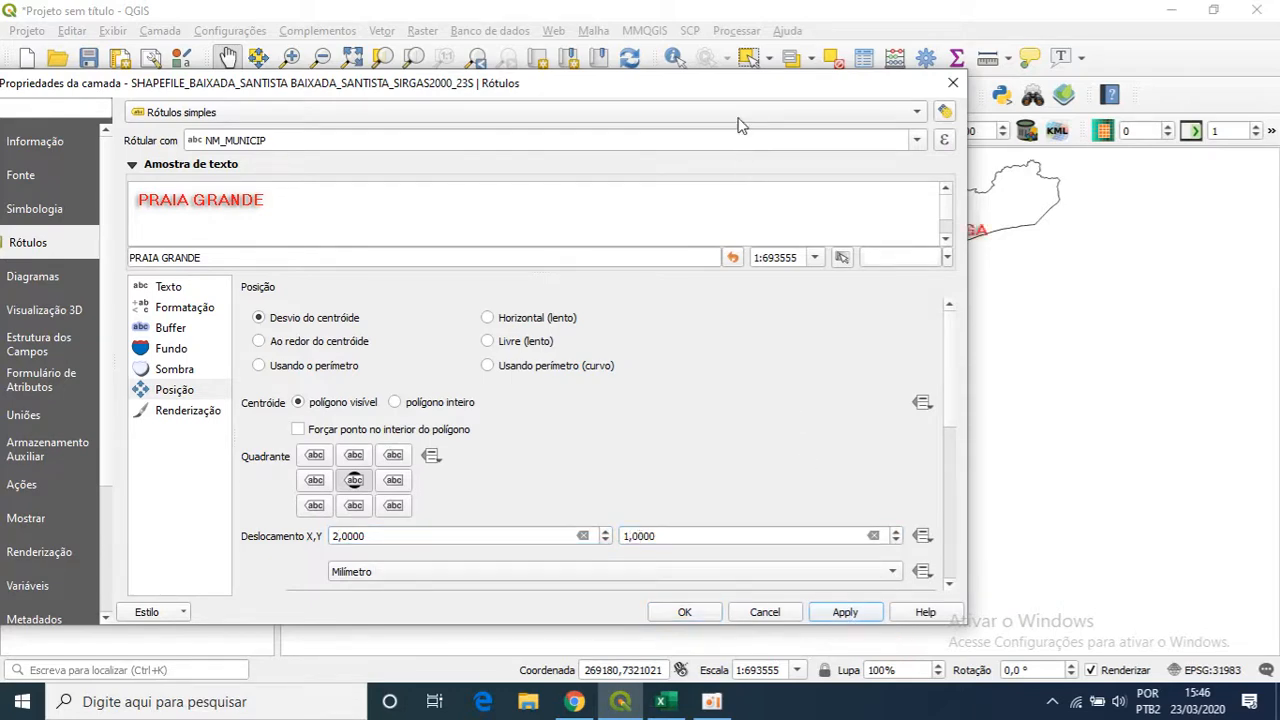
drag(748, 90, 922, 112)
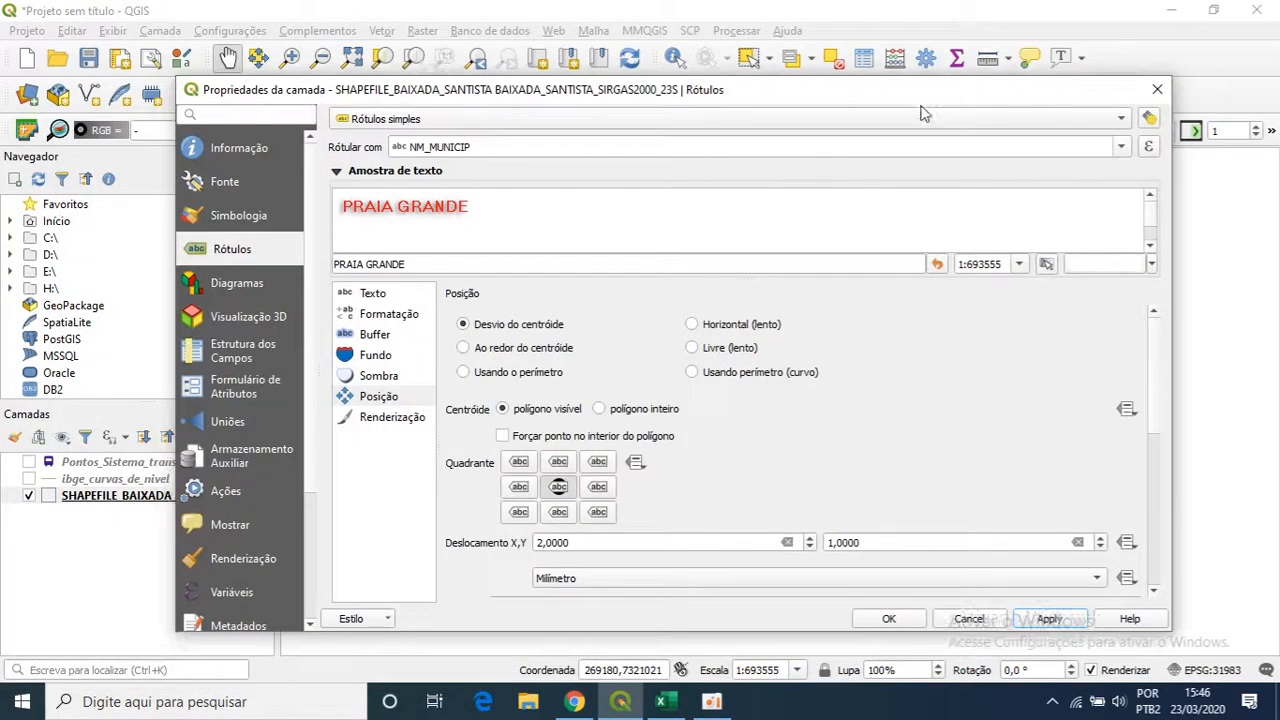
Return the label placement to Ao redor do centróide, apply it and check the labels on the map
click(463, 348)
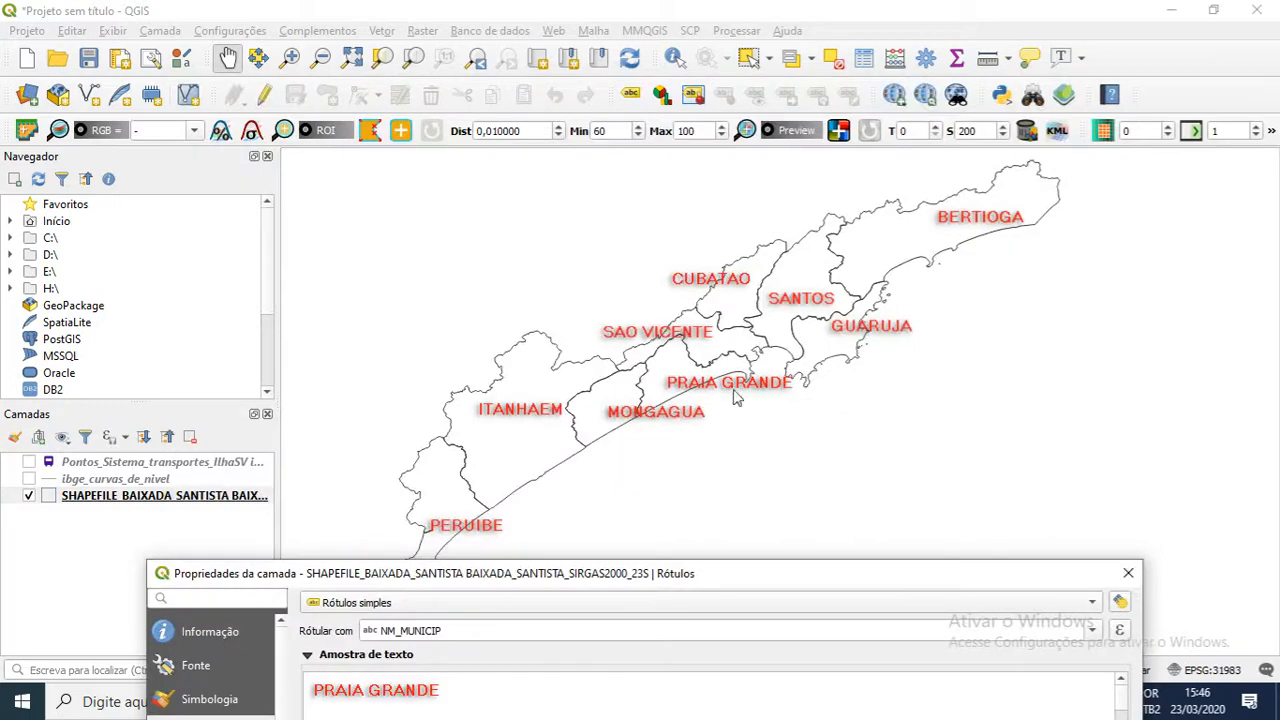
drag(728, 578, 735, 85)
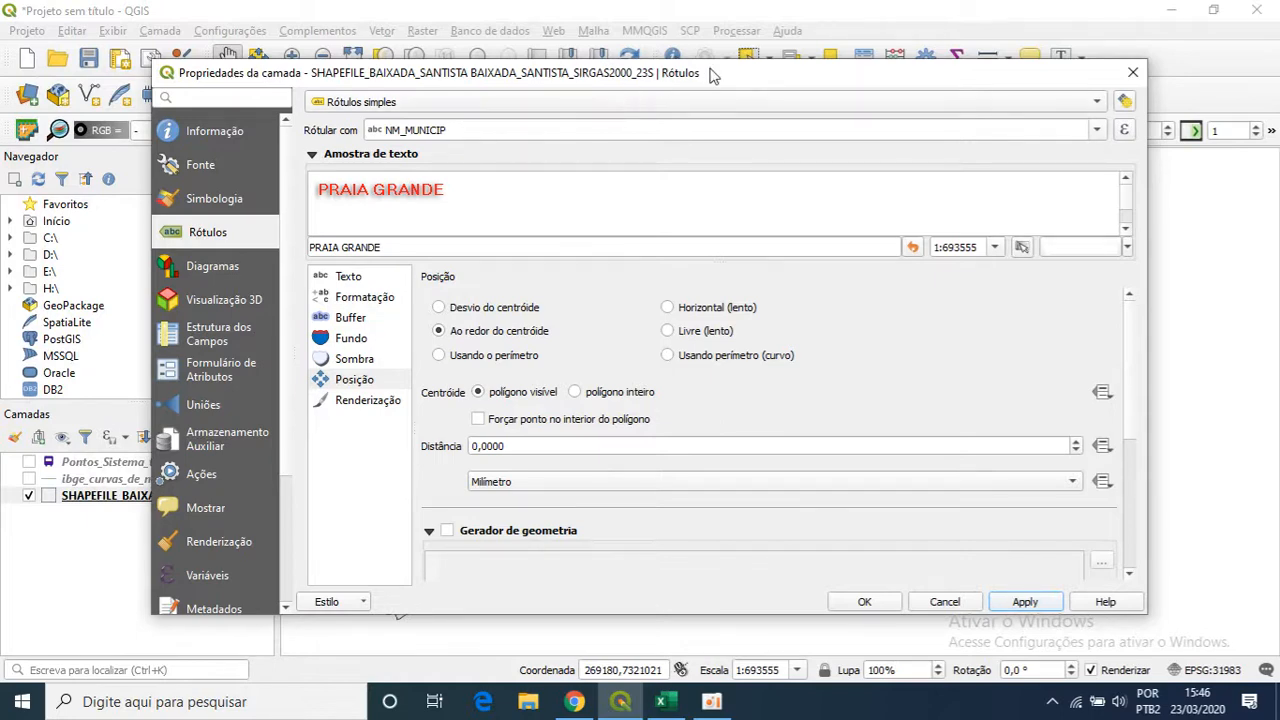
drag(712, 76, 689, 532)
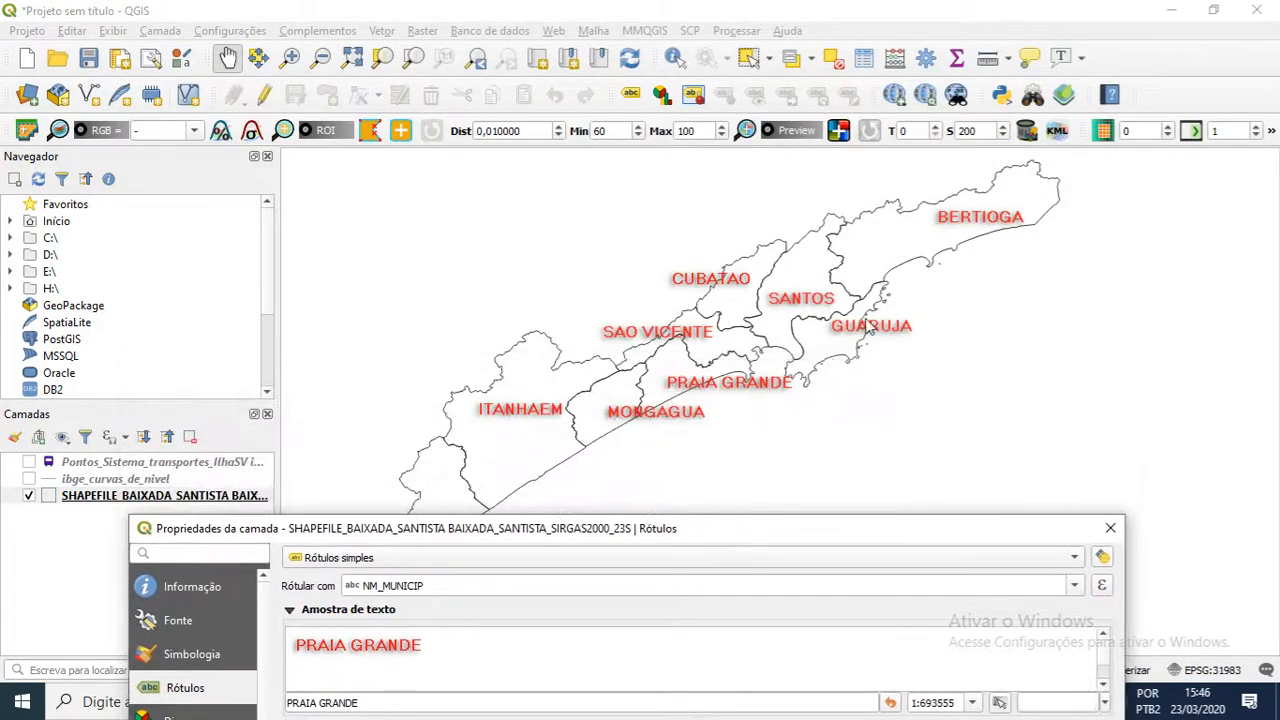
drag(781, 529, 769, 368)
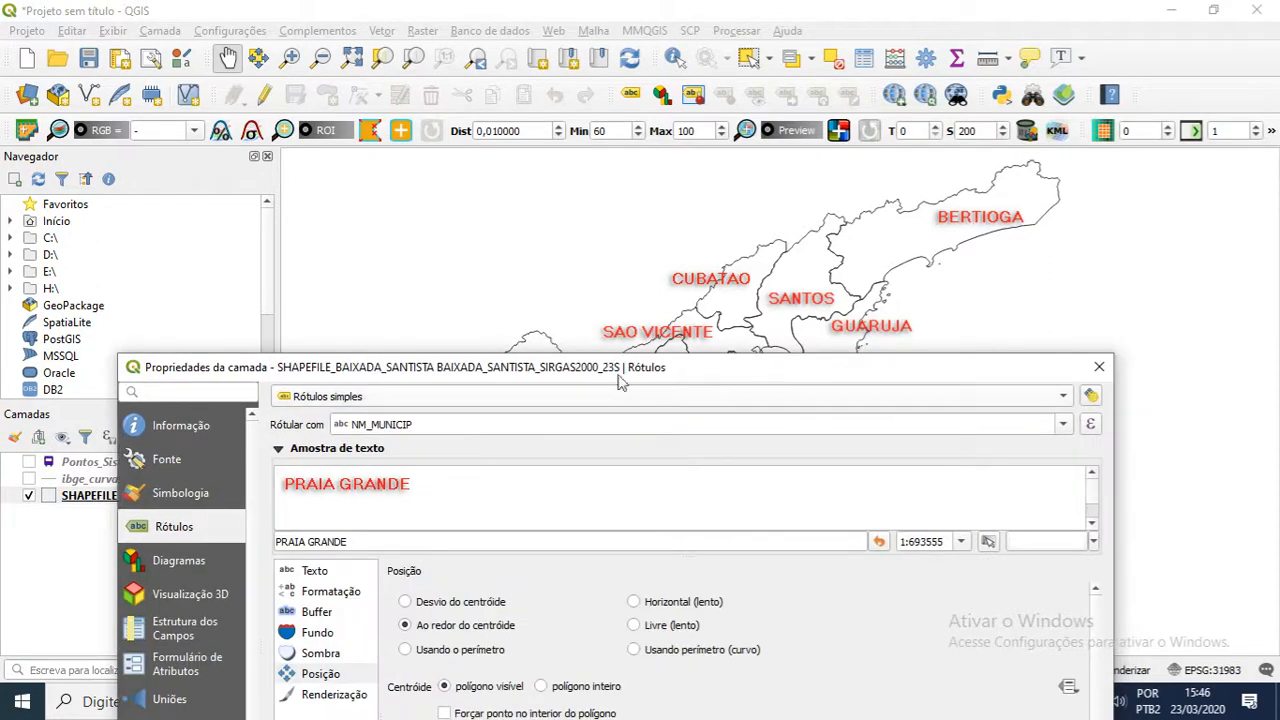
drag(850, 372, 851, 104)
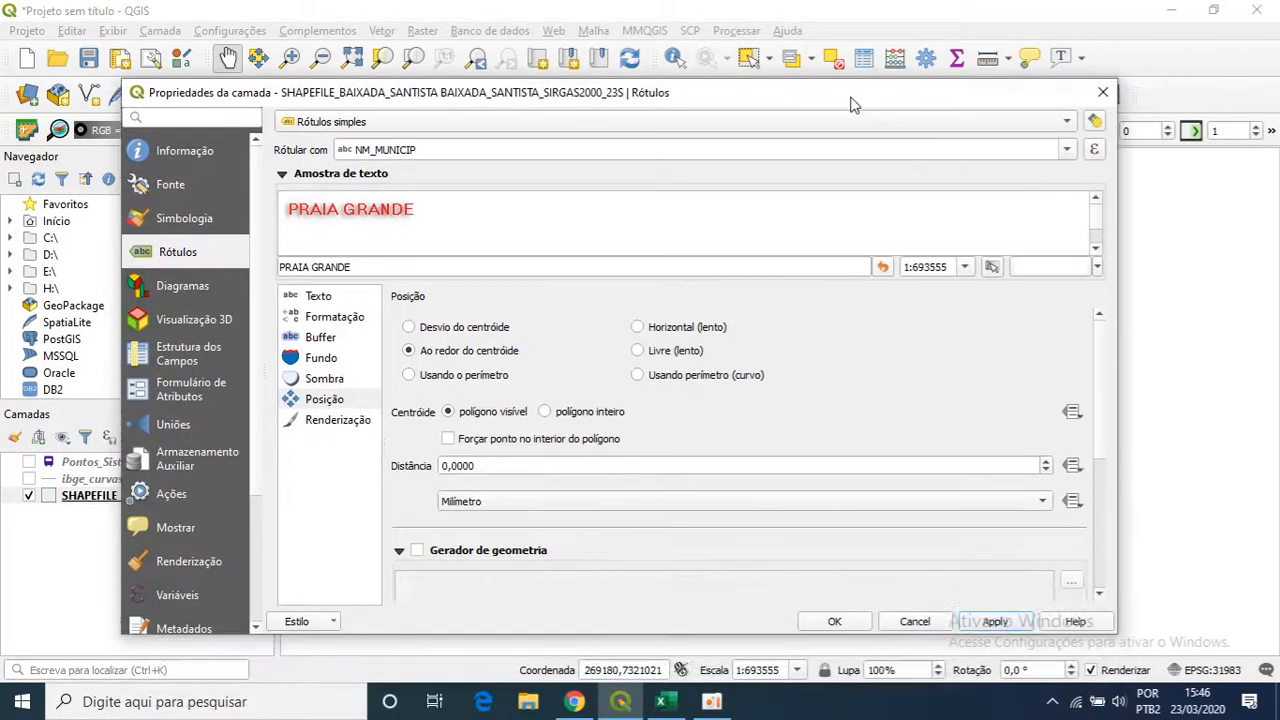
click(322, 338)
click(326, 317)
click(322, 342)
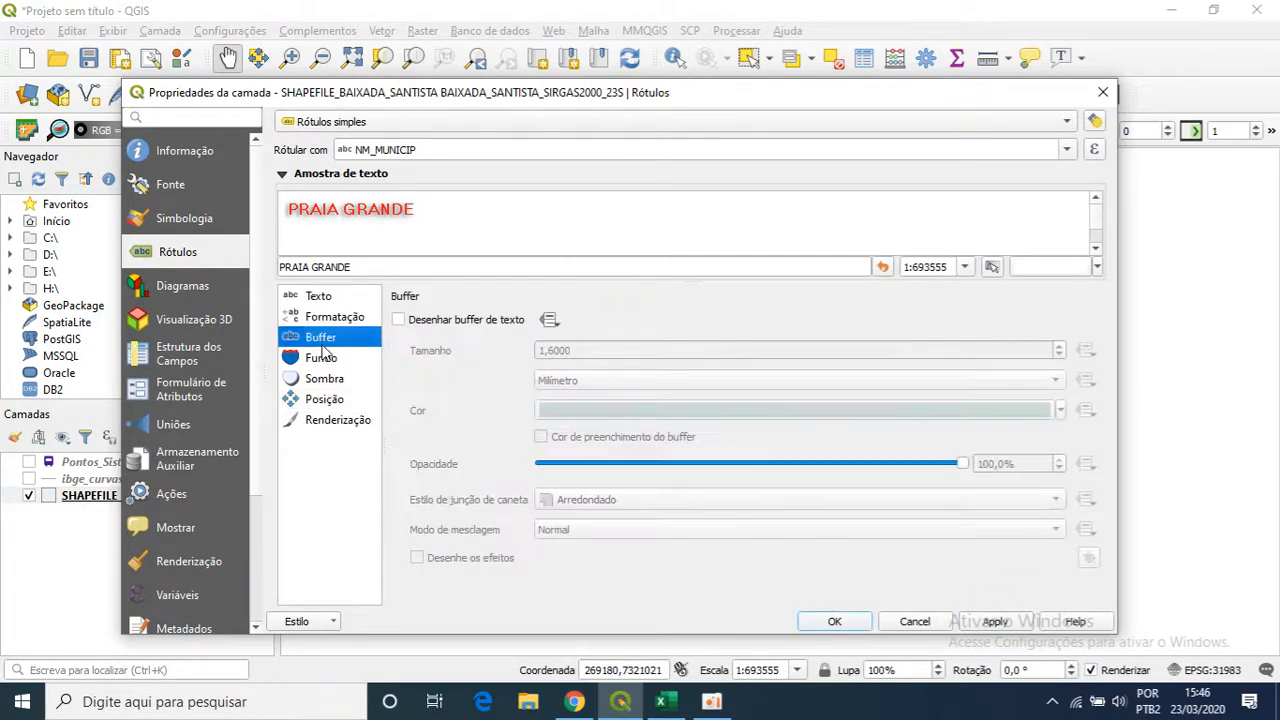
click(323, 356)
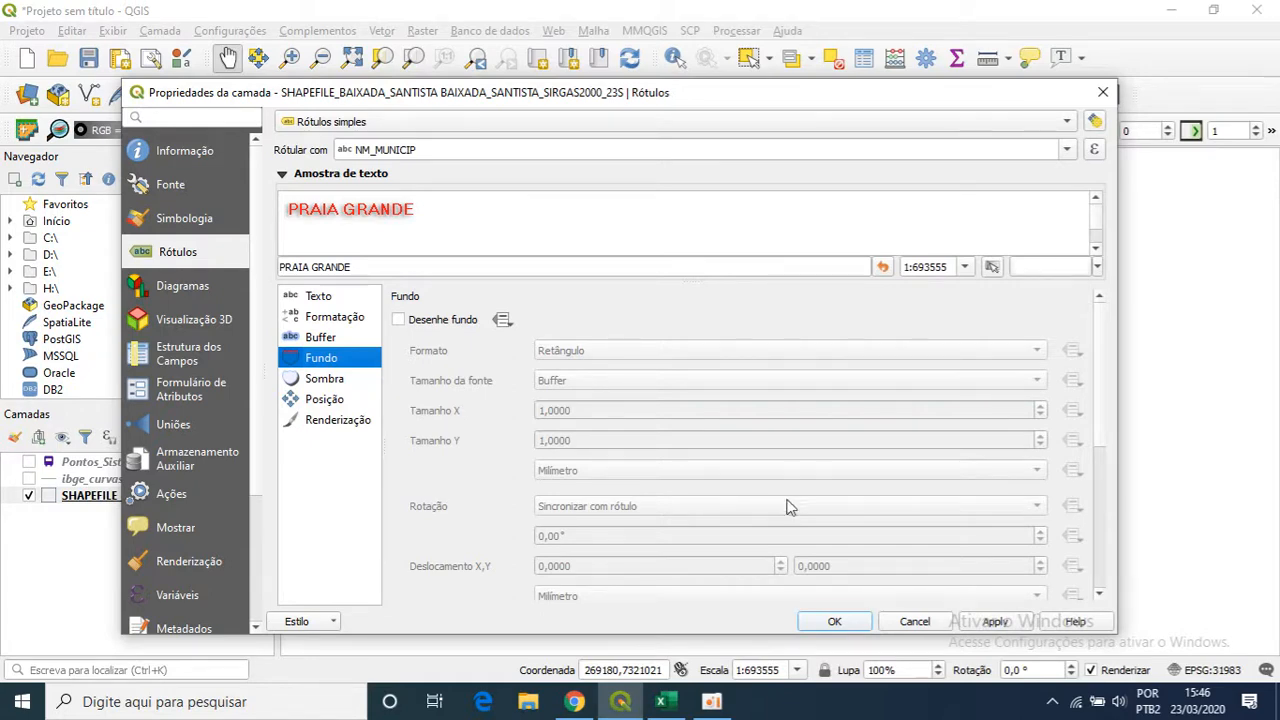
drag(968, 95, 975, 383)
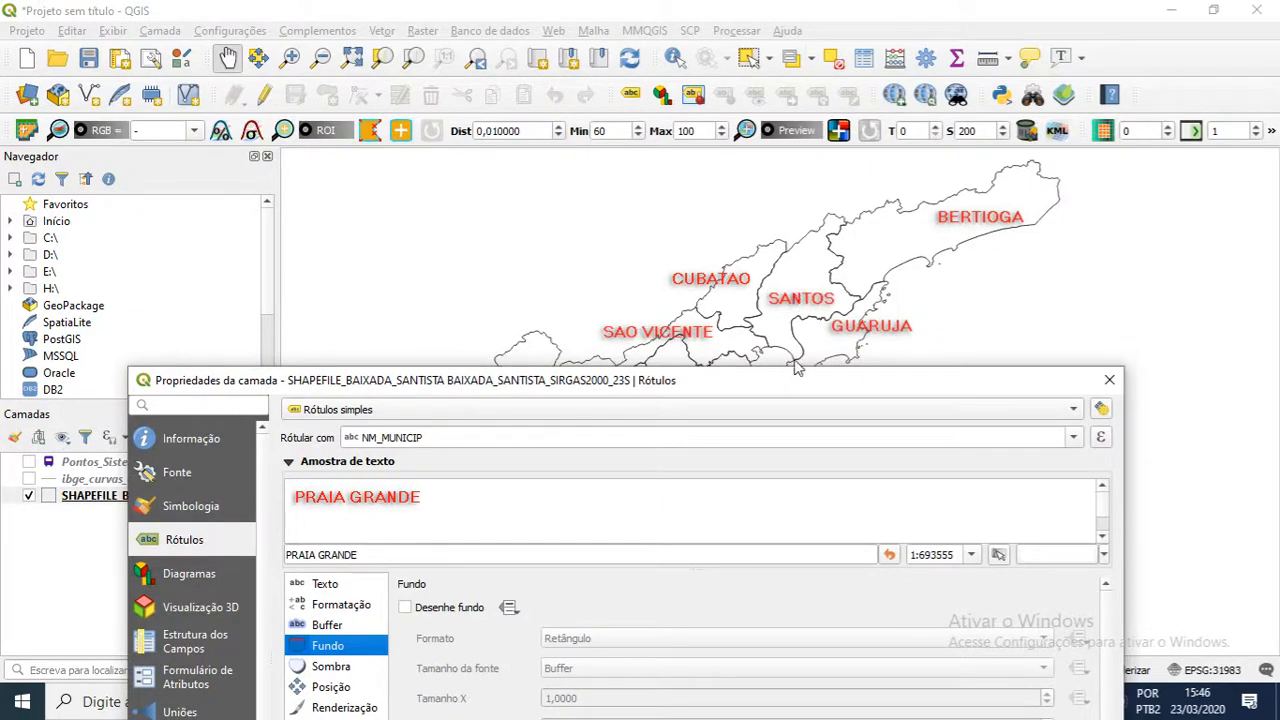
drag(788, 380, 844, 48)
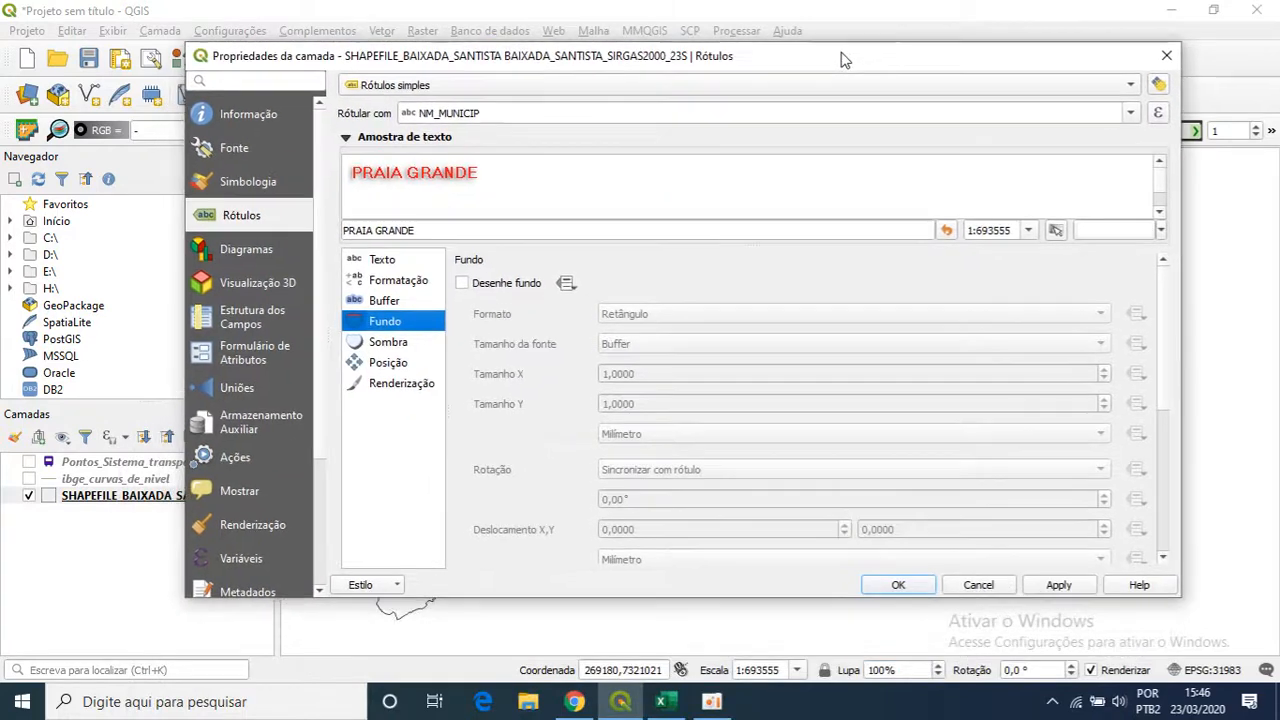
Switch the layer to rule-based labelling (Rótulo baseado em regra) and delete its unfiltered NM_MUNICIP rule
click(1131, 86)
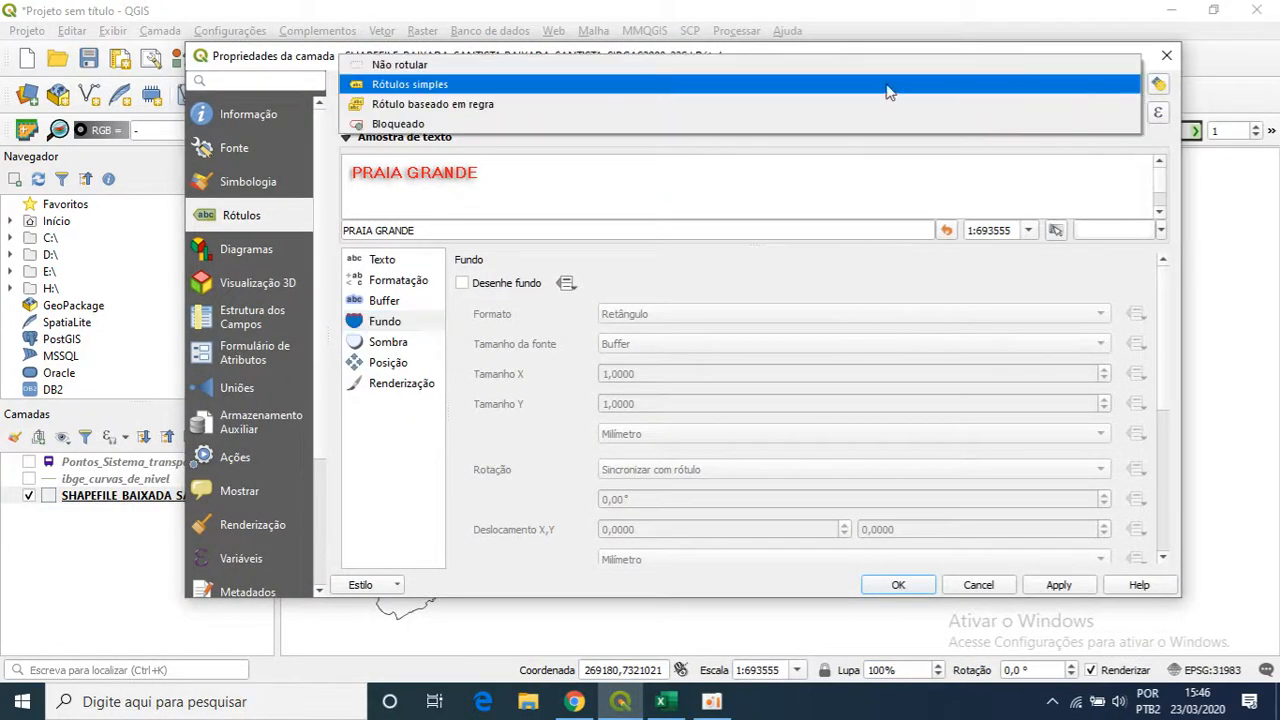
click(419, 104)
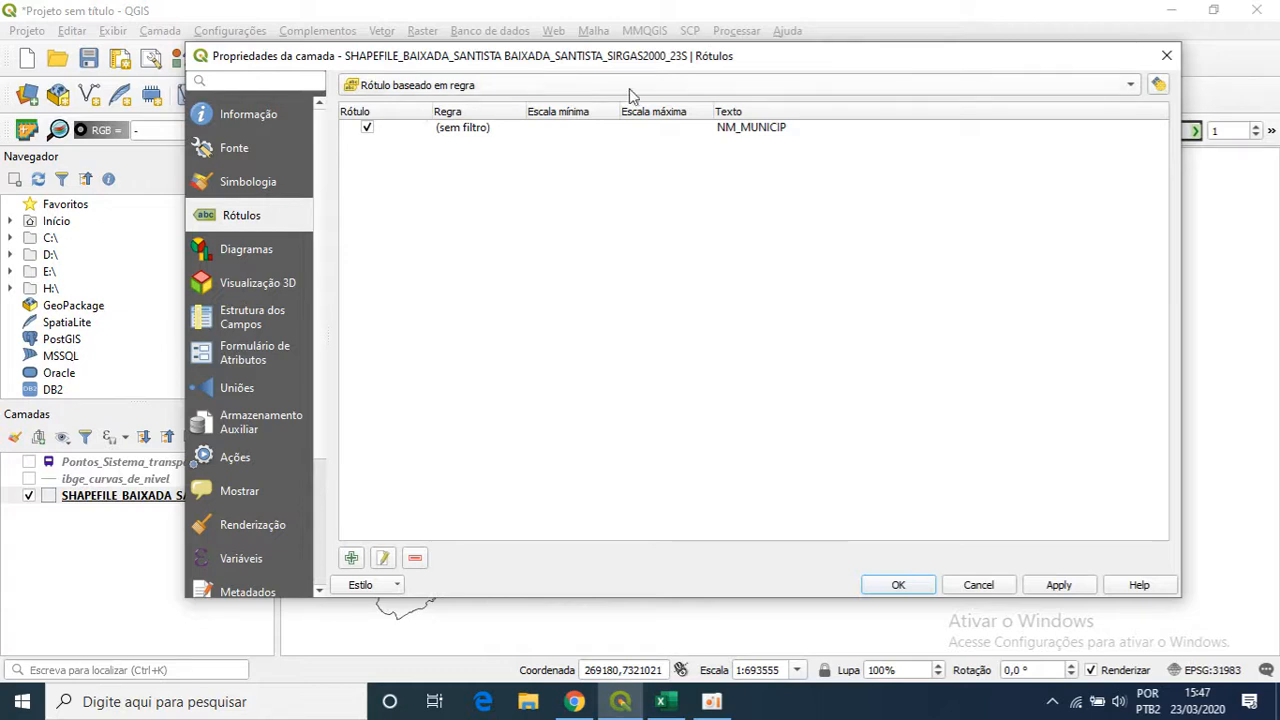
click(487, 129)
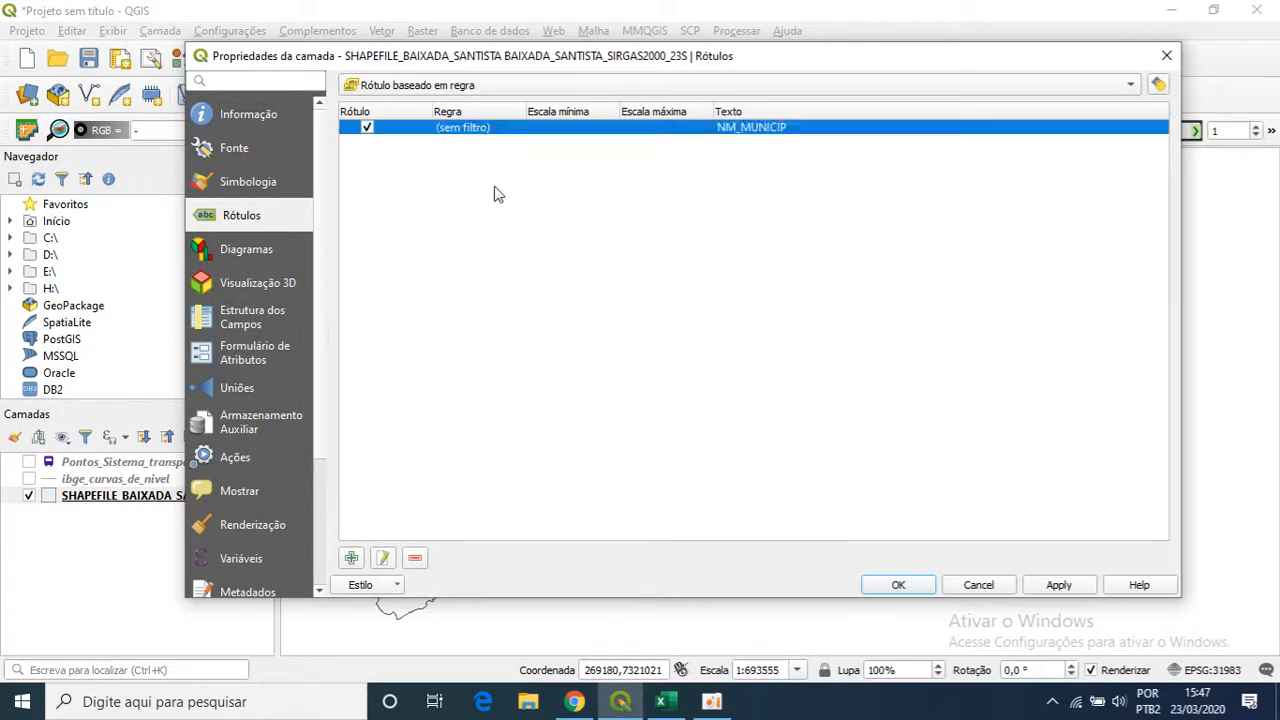
click(416, 559)
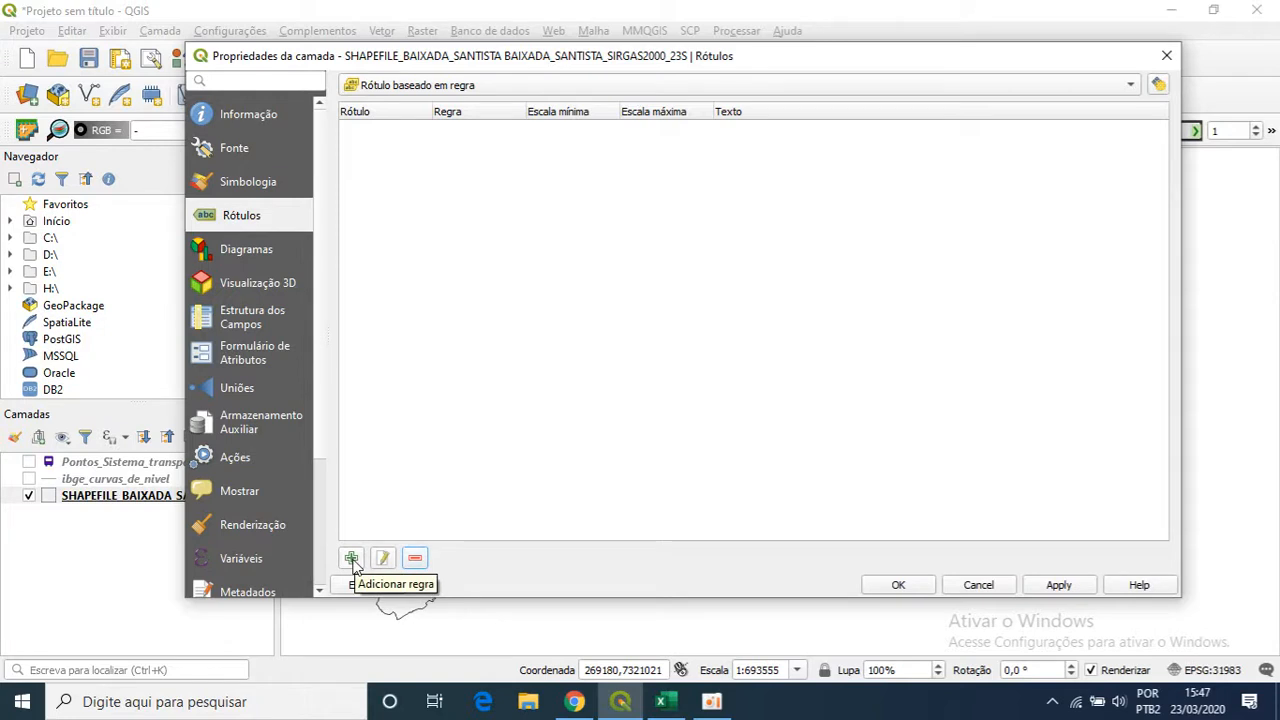
Switch the layer's labelling method back to Rótulos simples
click(848, 88)
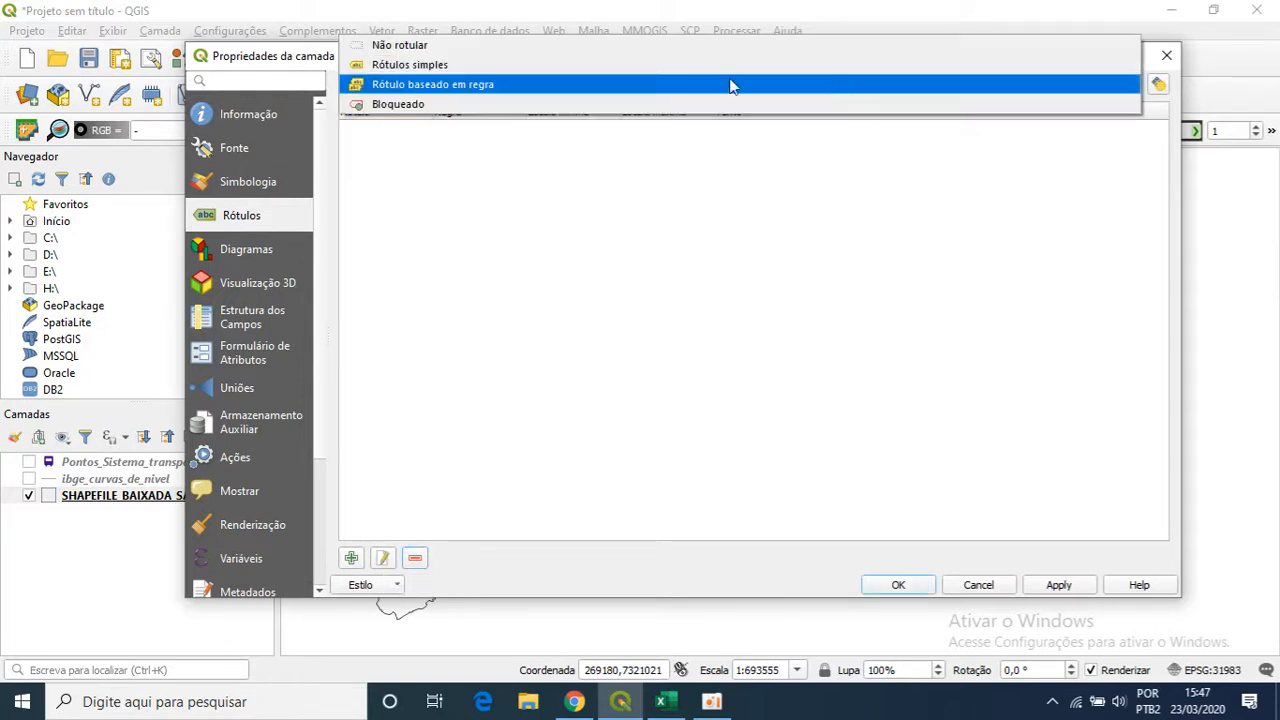
click(731, 86)
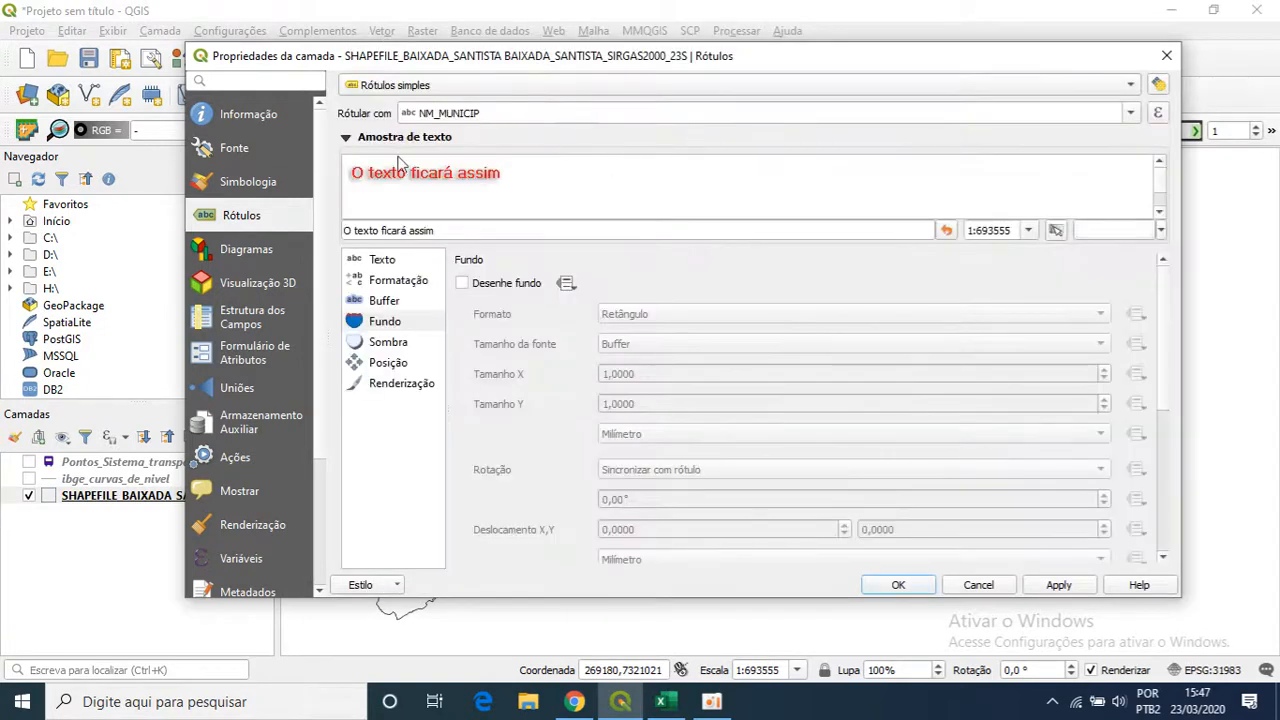
click(557, 86)
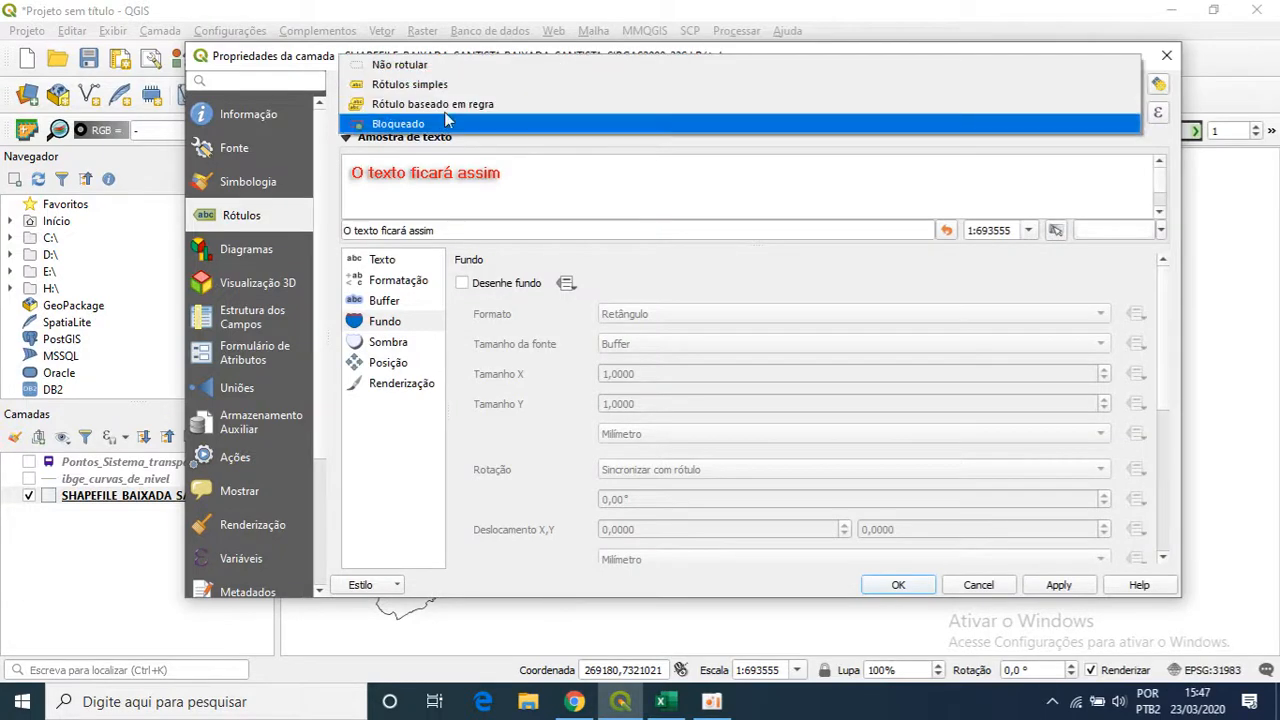
click(455, 86)
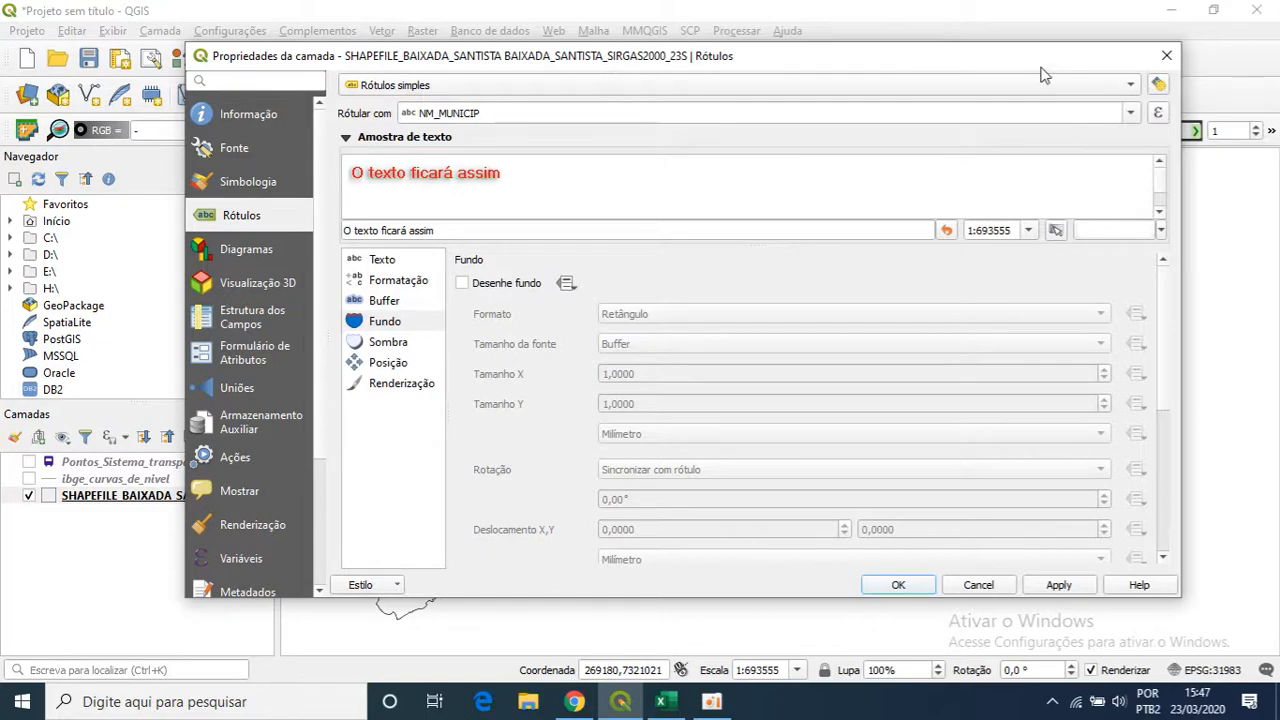
Extend the label expression to concatenate the municipality name with the human development index field: NM_MUNICIP || IDHM
drag(1030, 56, 971, 61)
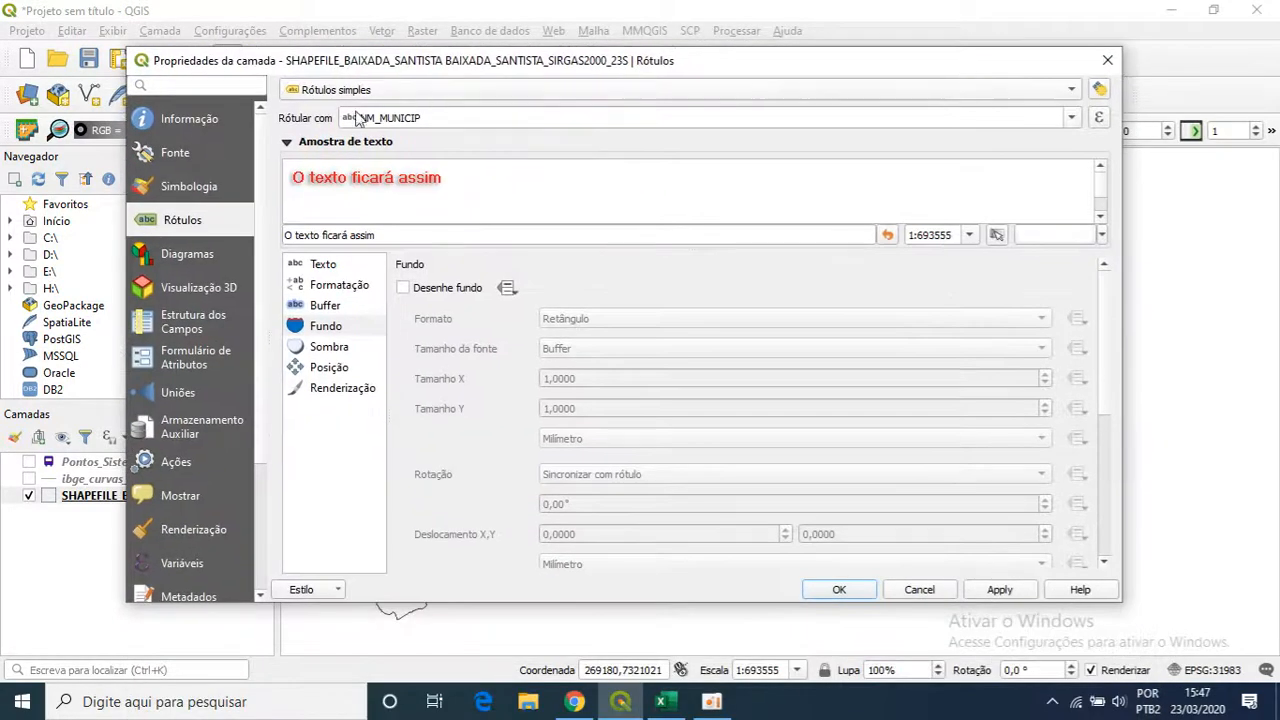
click(1071, 118)
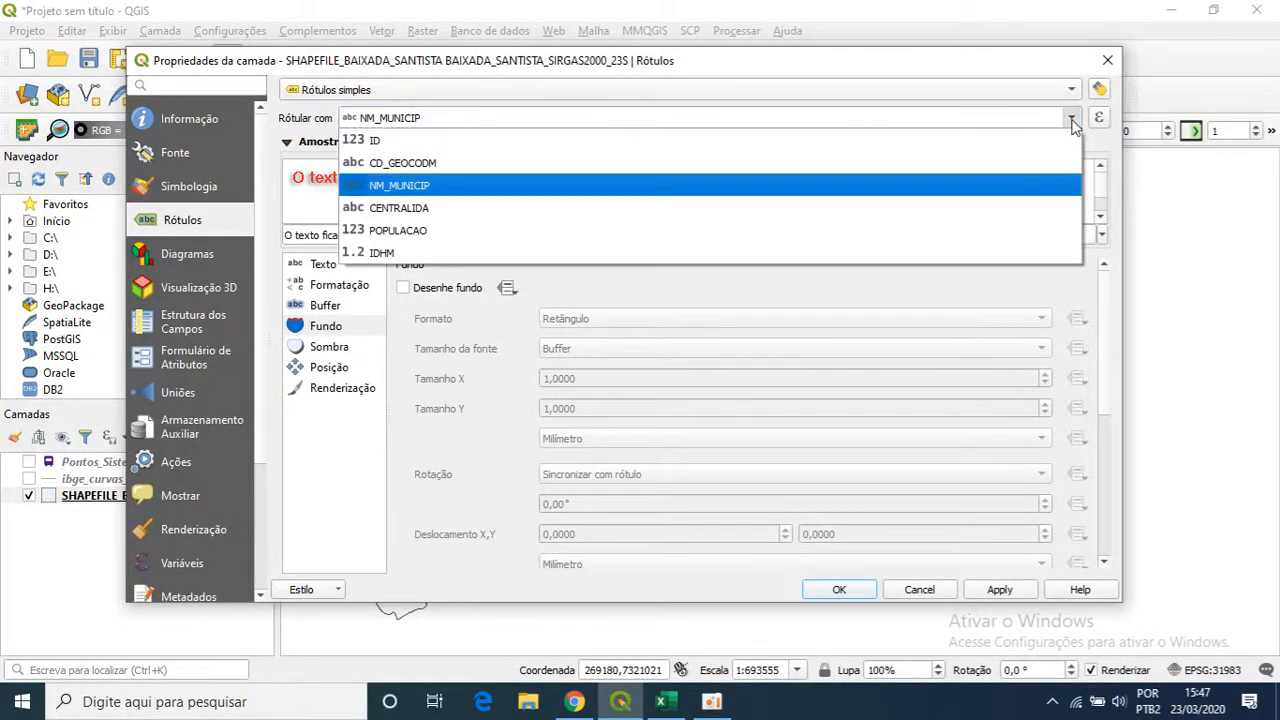
click(1071, 118)
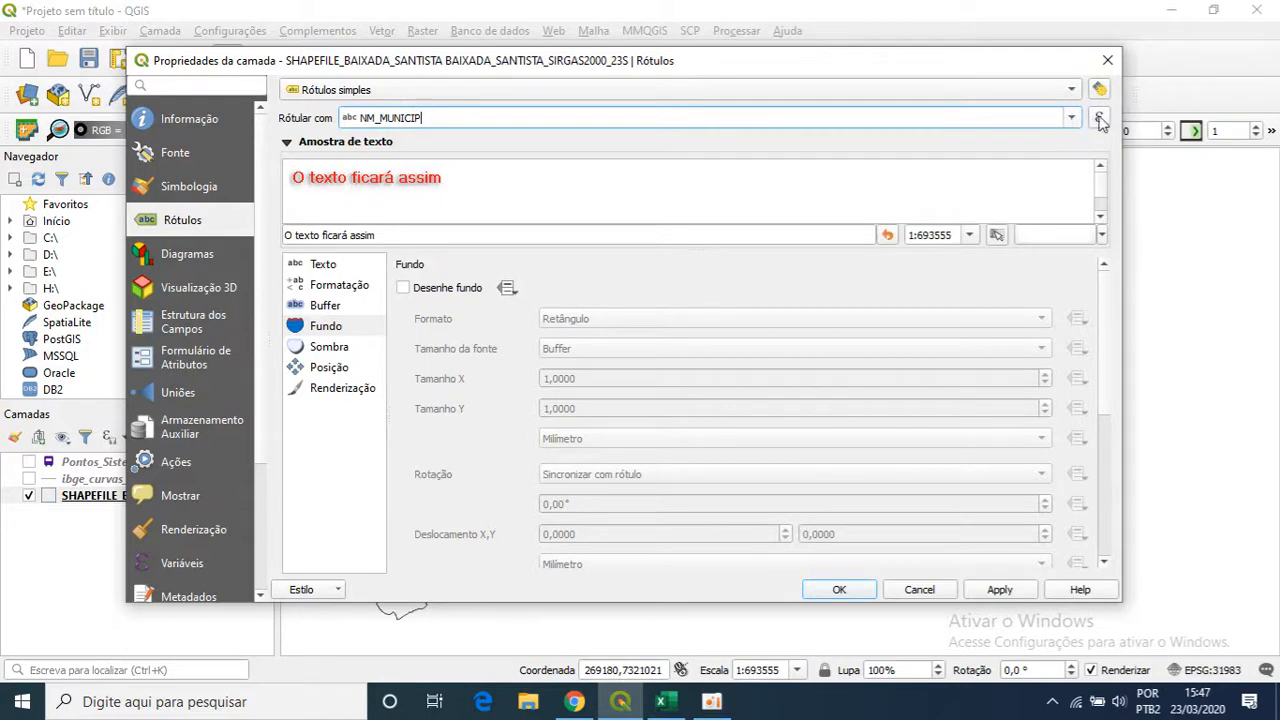
click(1099, 118)
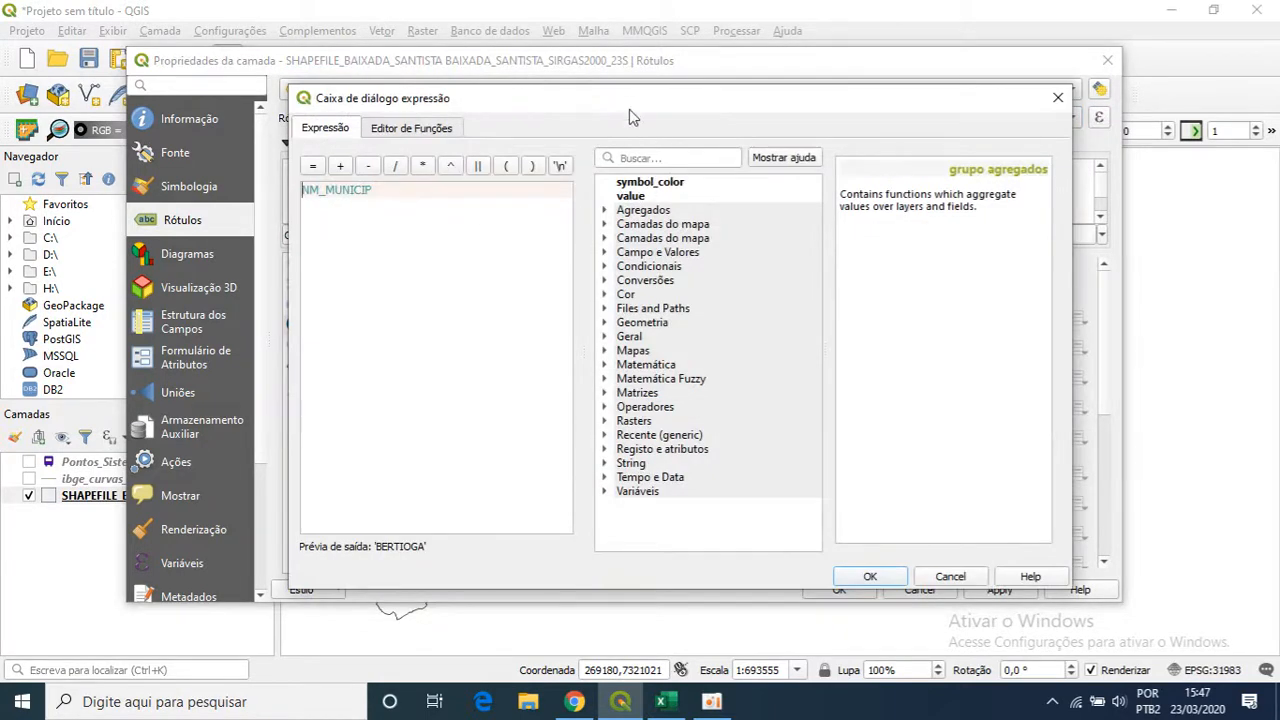
drag(668, 108, 673, 146)
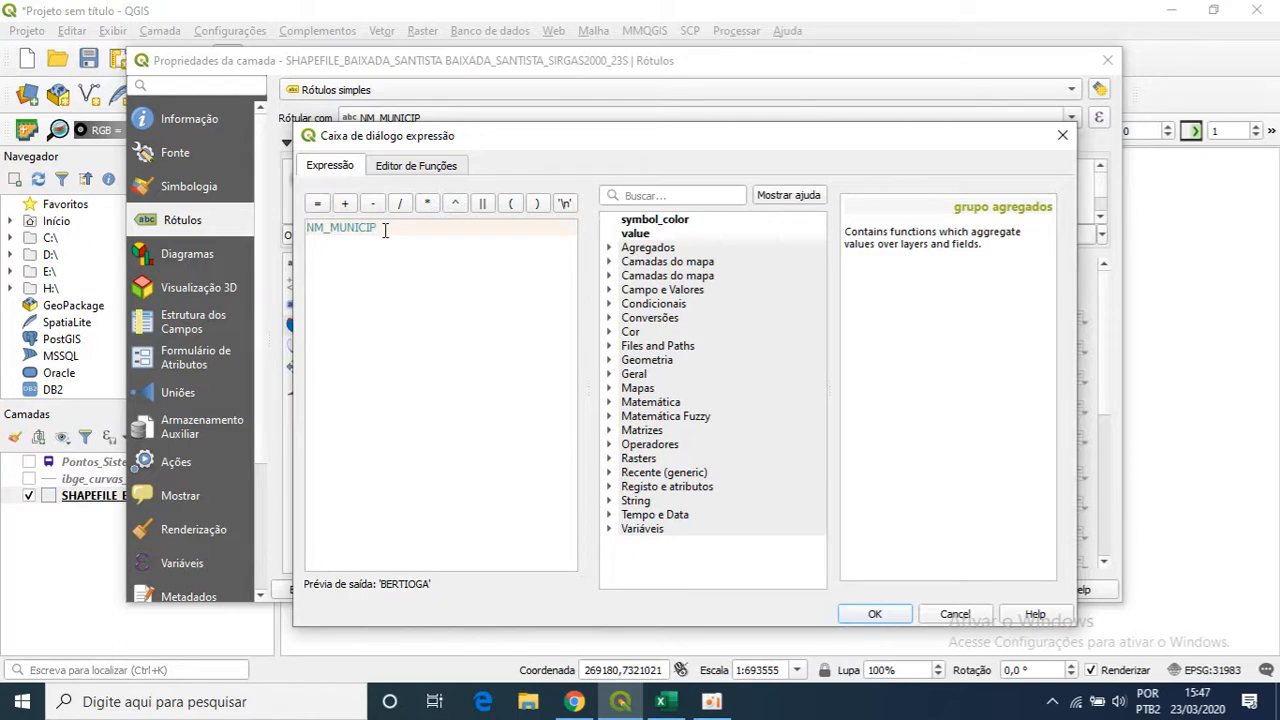
double_click(320, 228)
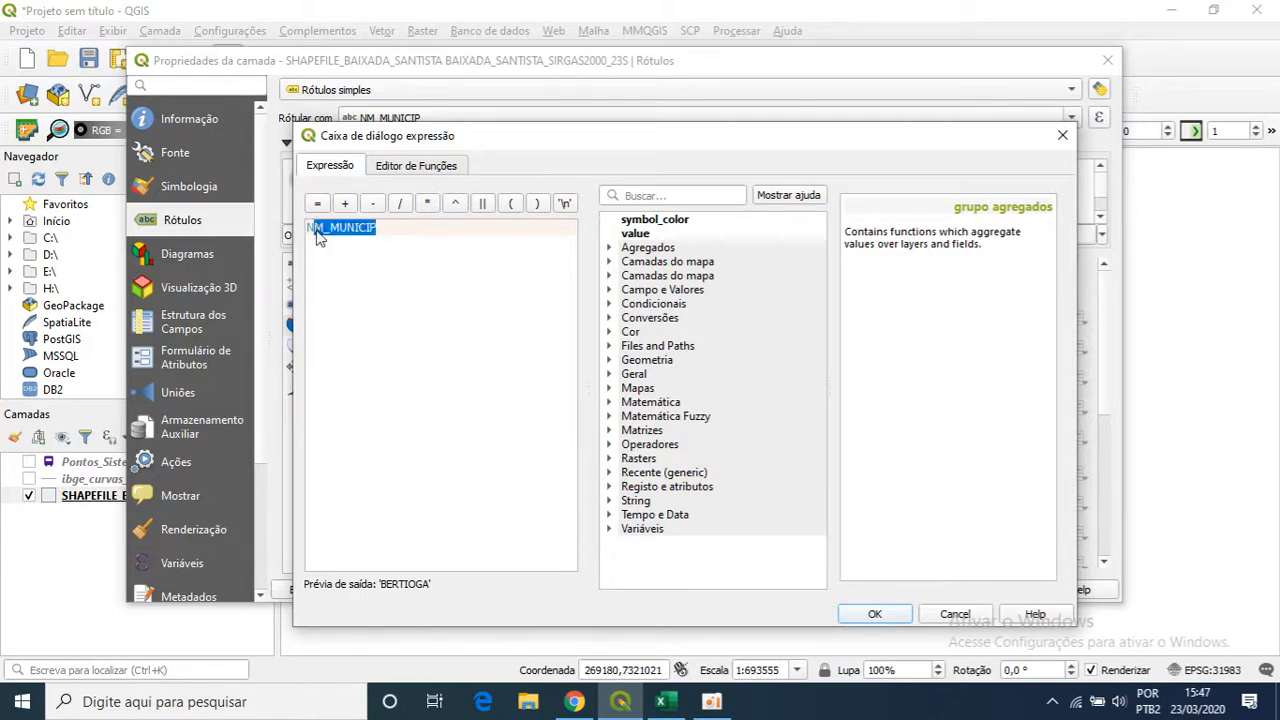
click(402, 230)
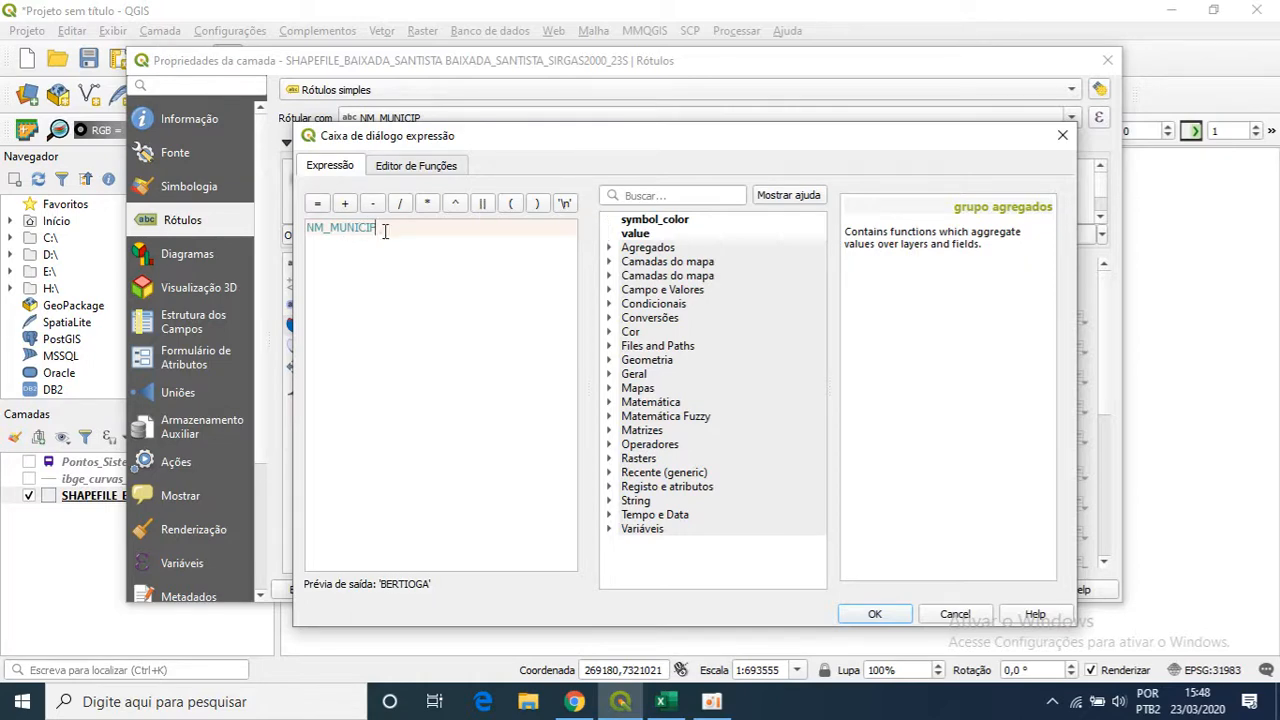
click(482, 203)
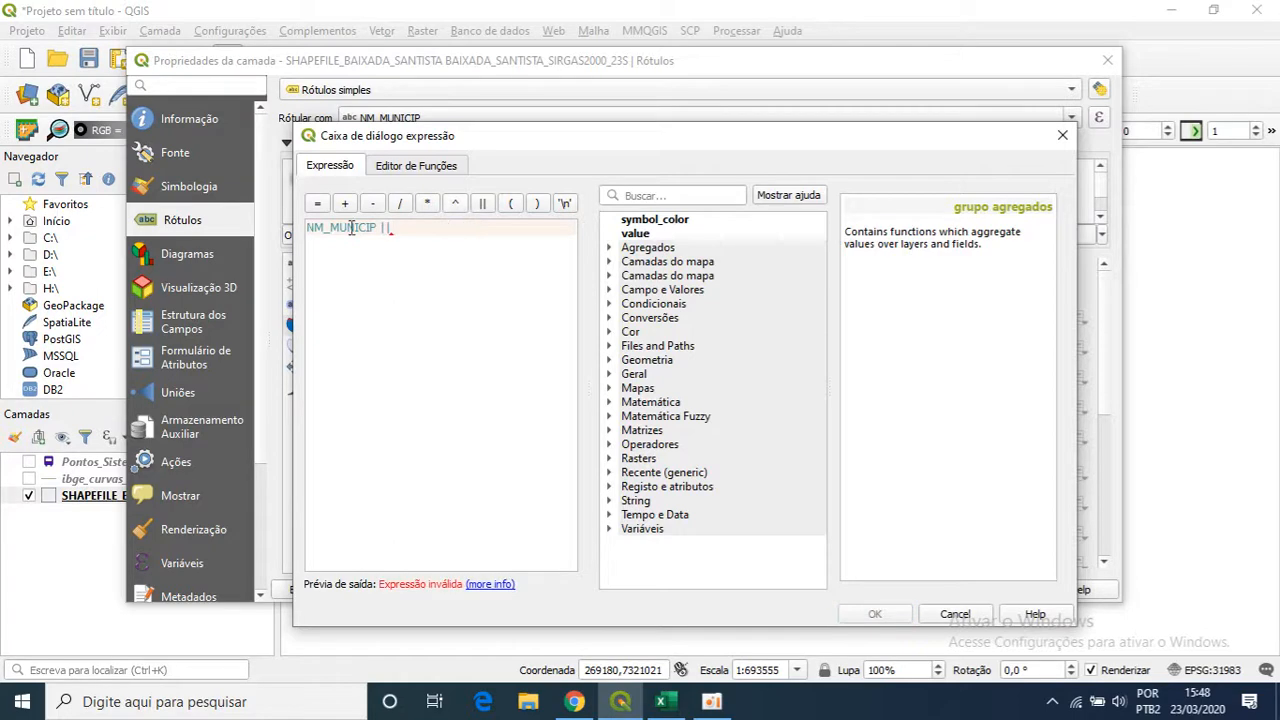
click(610, 291)
double_click(677, 403)
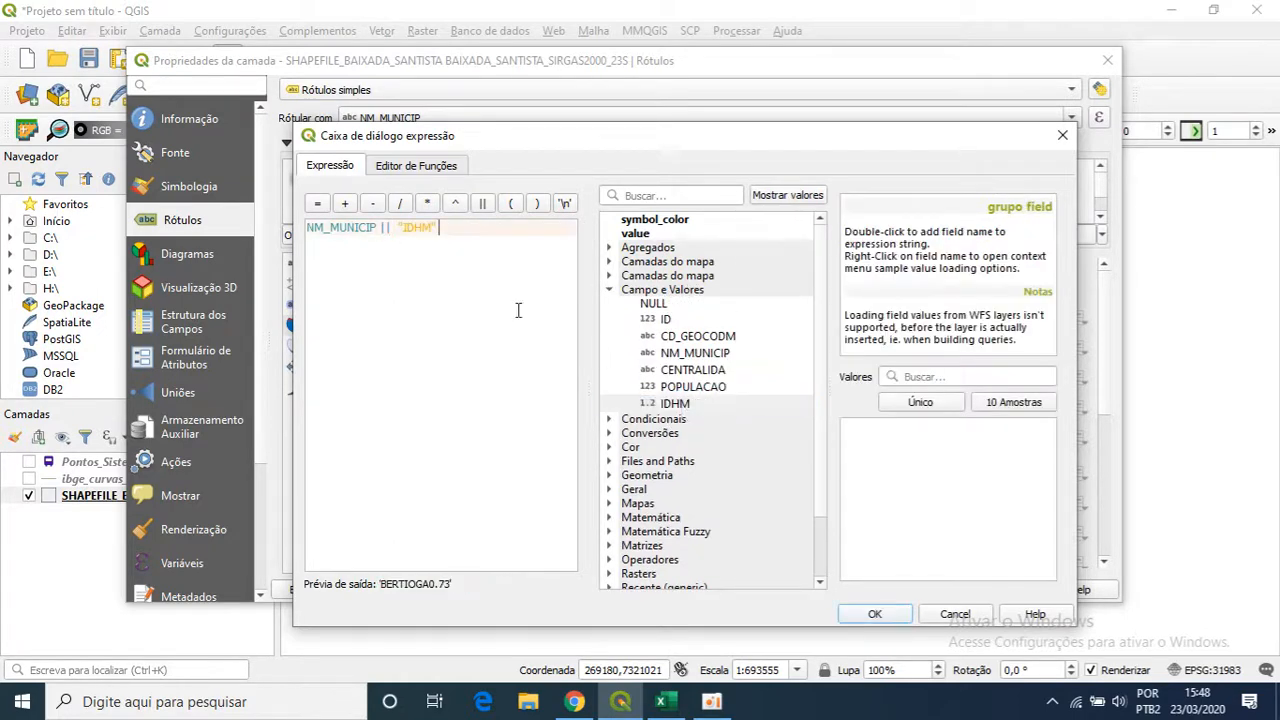
key(BackSpace)
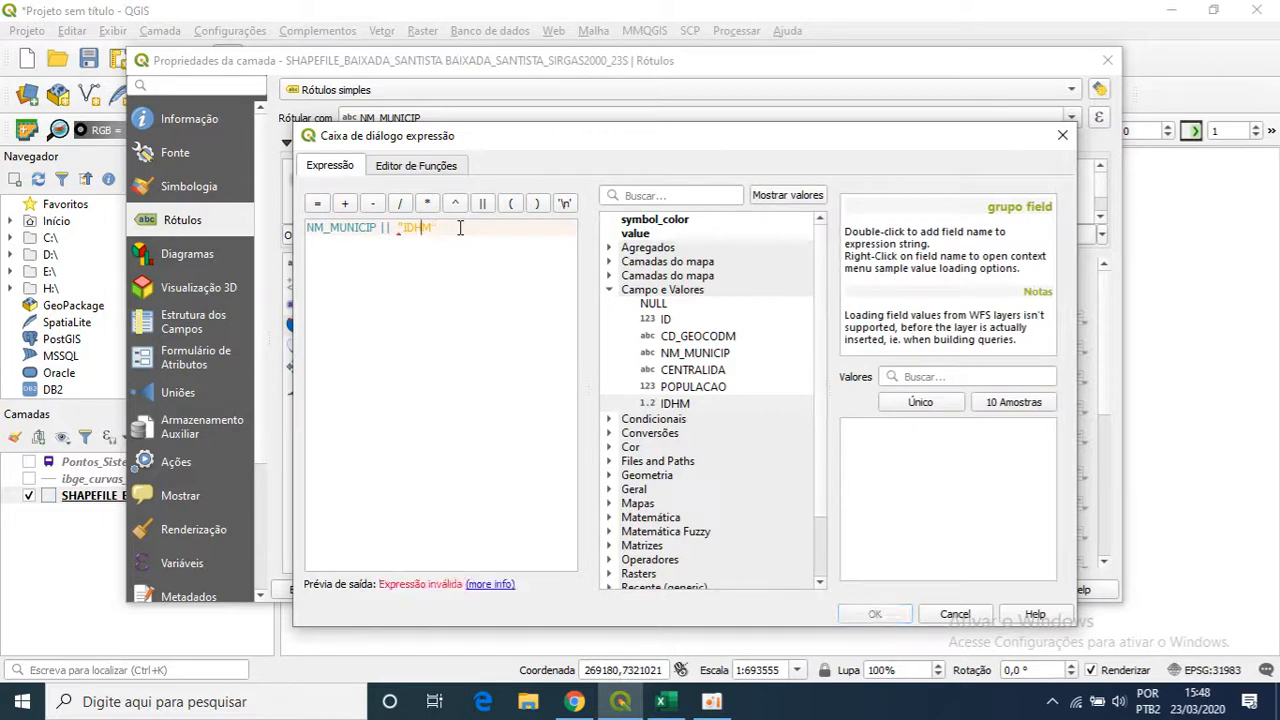
key(BackSpace)
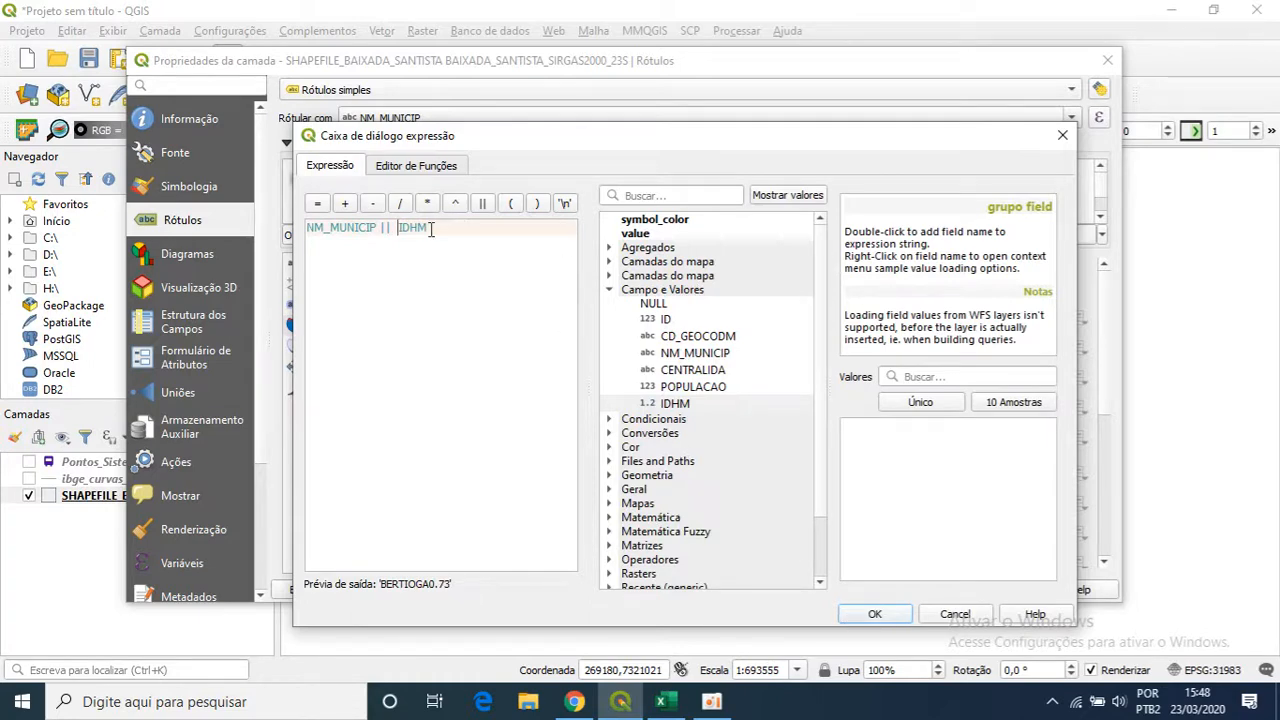
Accept the combined expression, apply it to the layer and check the labels on the map
click(875, 615)
click(1000, 590)
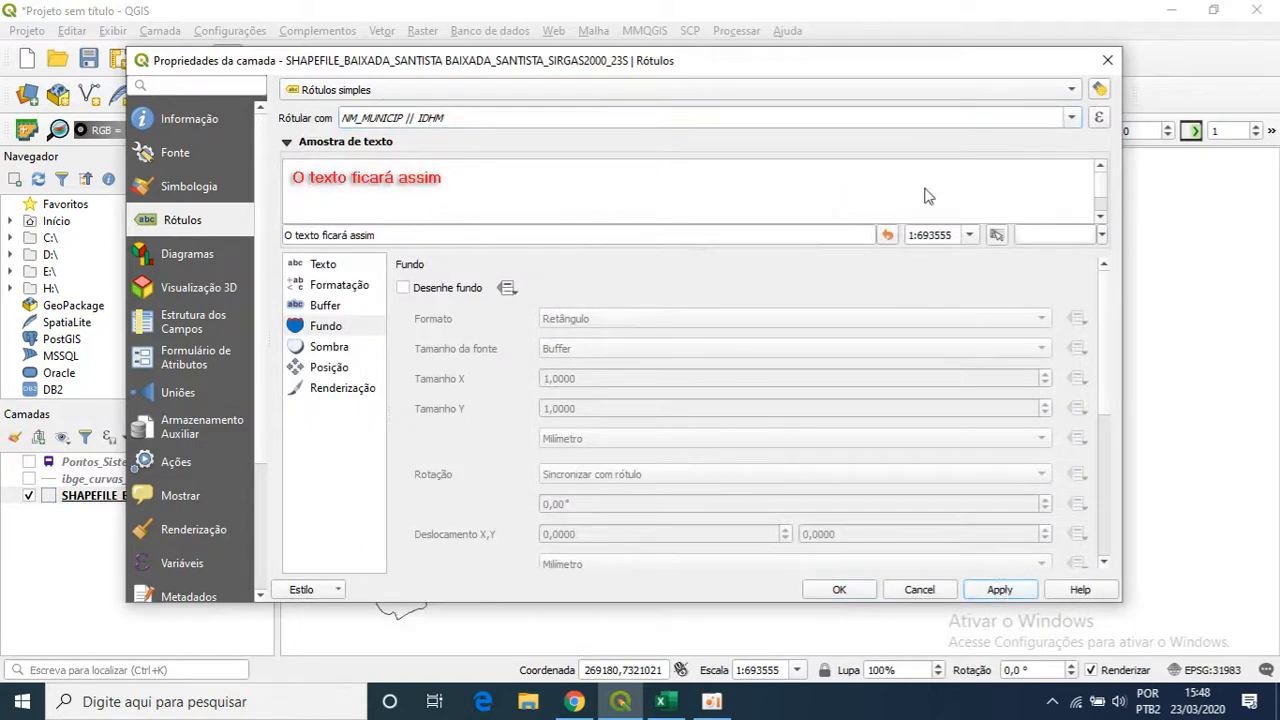
drag(908, 58, 920, 624)
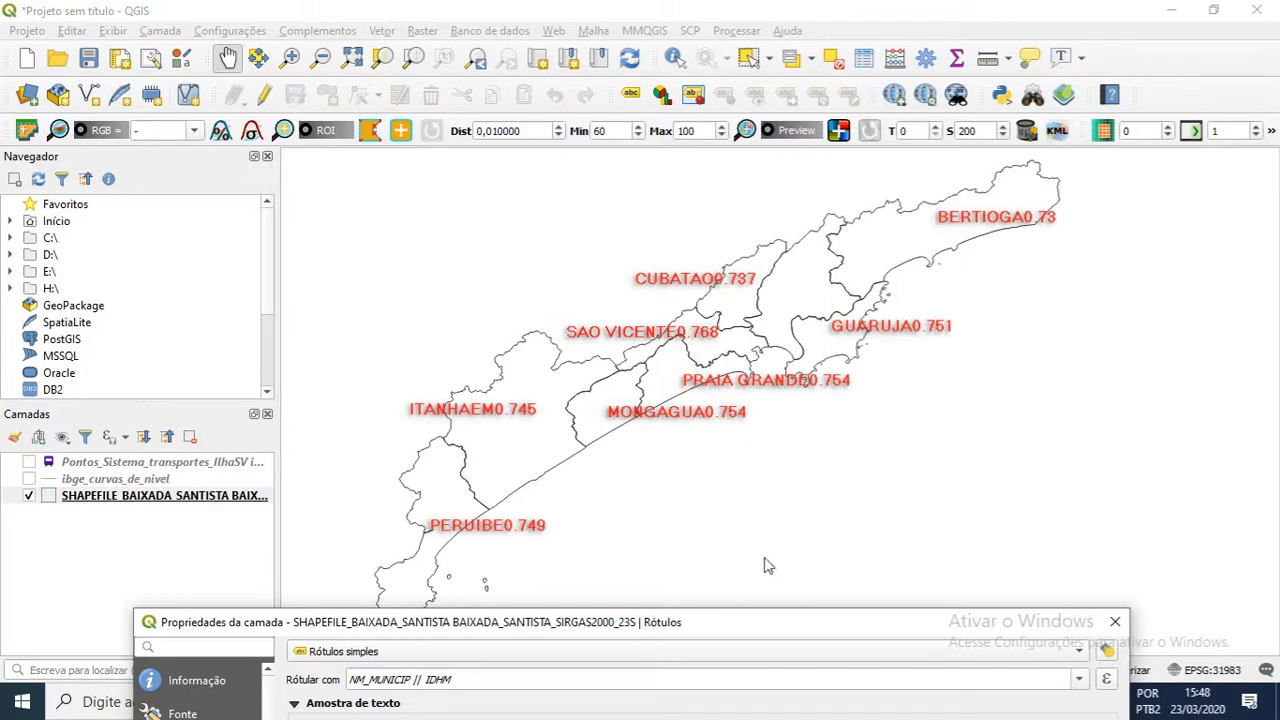
drag(797, 622, 819, 70)
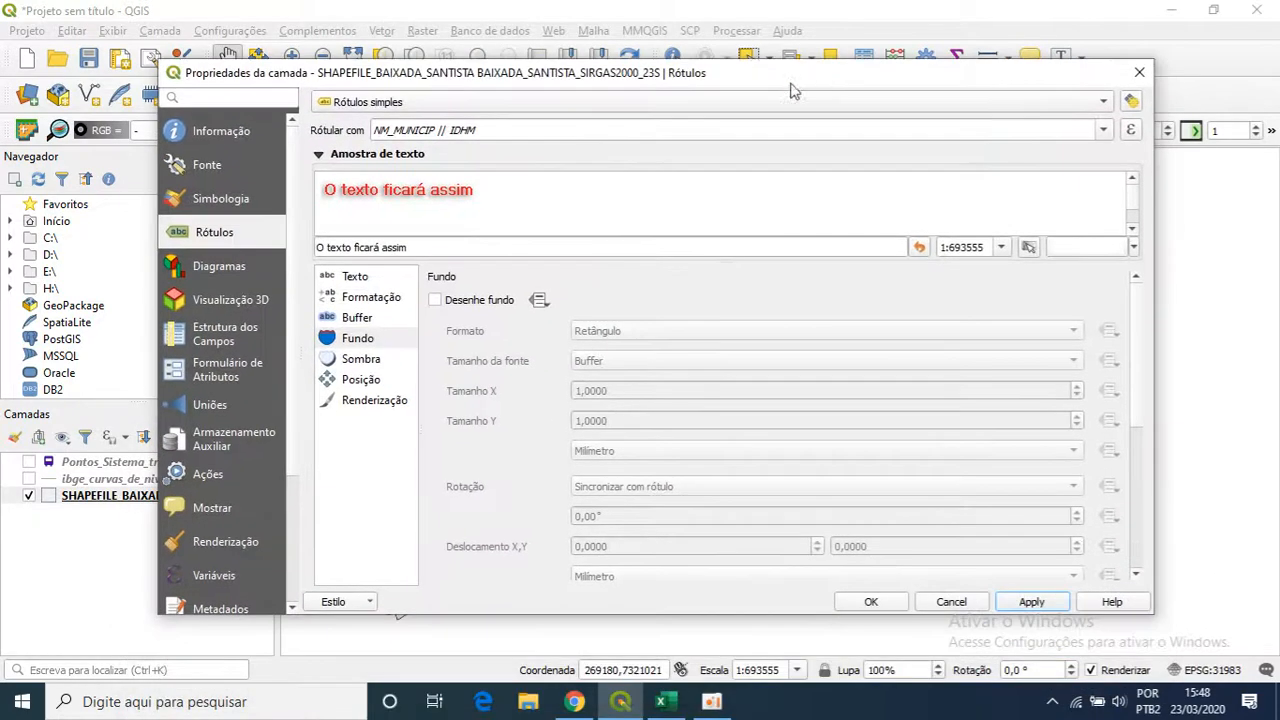
Turn off the label shadow and set the label font to Verdana
click(360, 358)
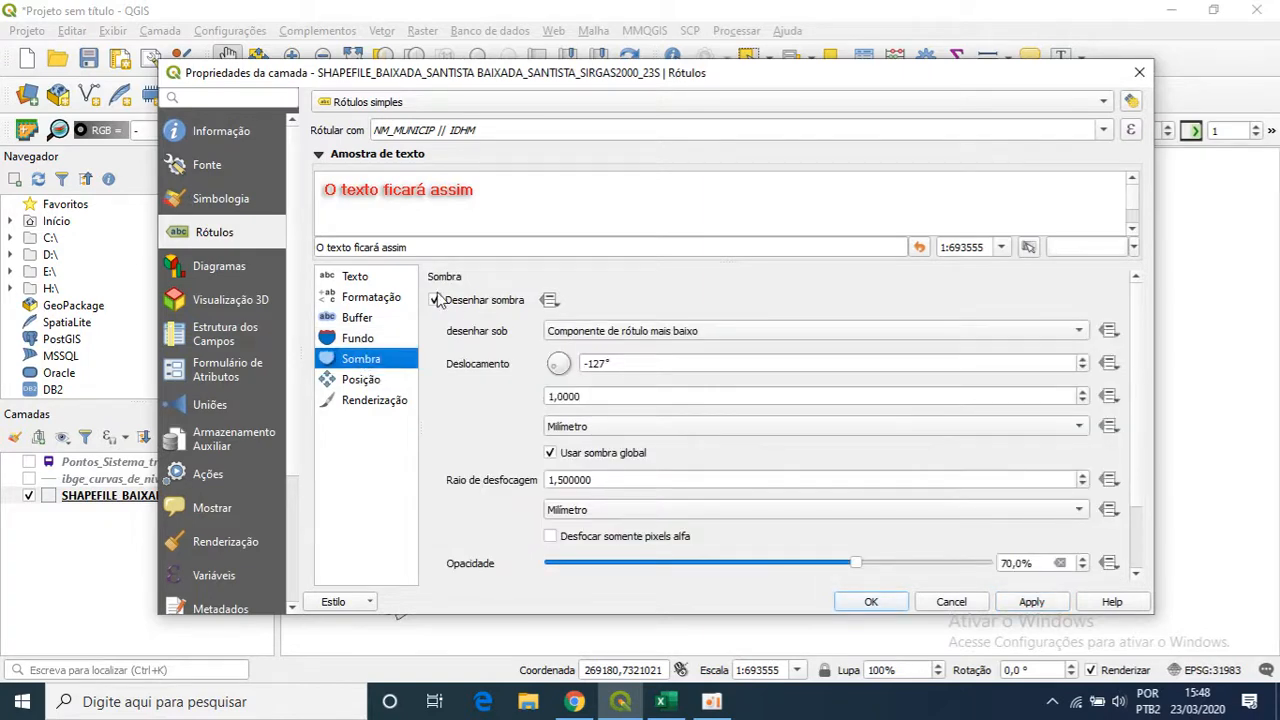
click(437, 300)
click(366, 277)
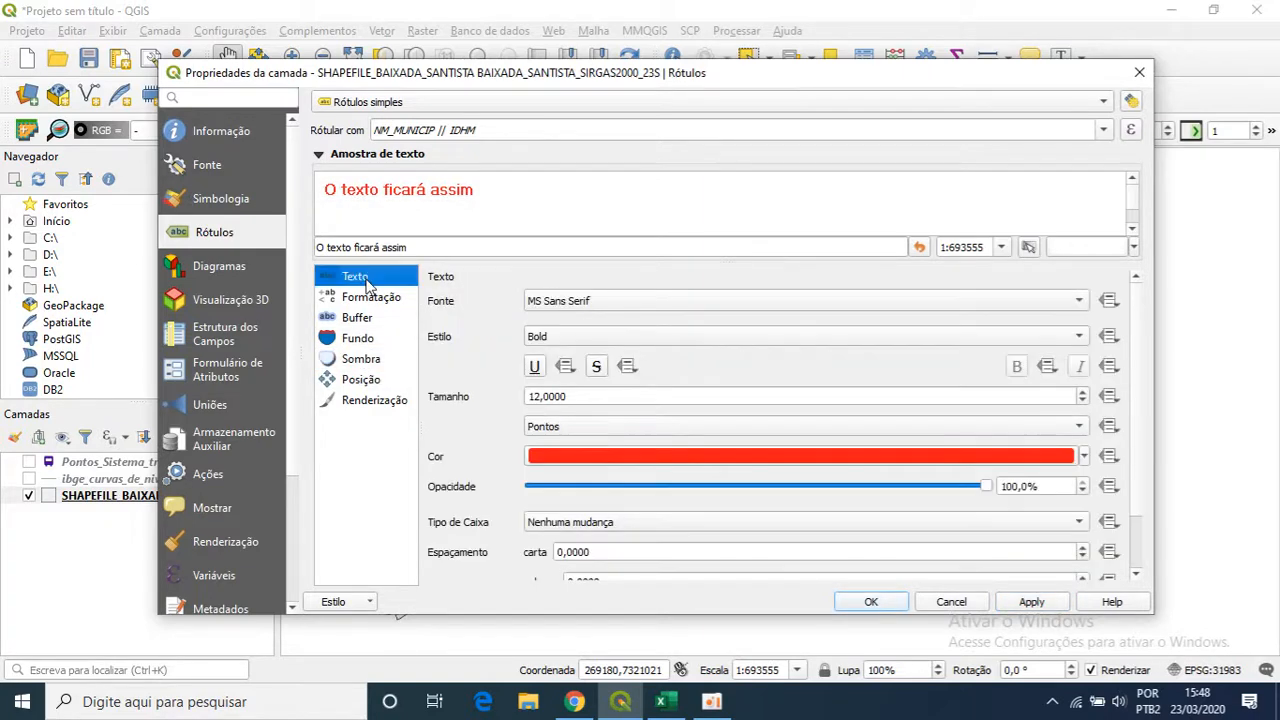
click(670, 301)
scroll(545, 428, down, 10)
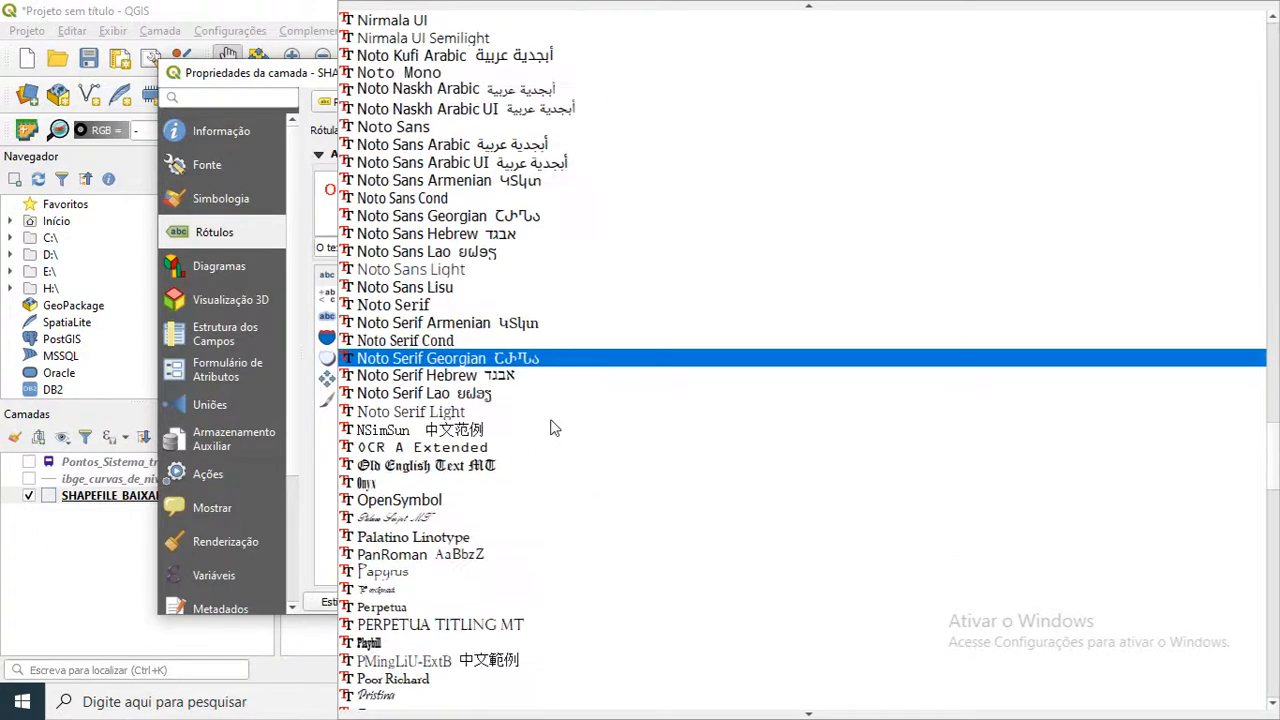
scroll(555, 428, down, 6)
key(v)
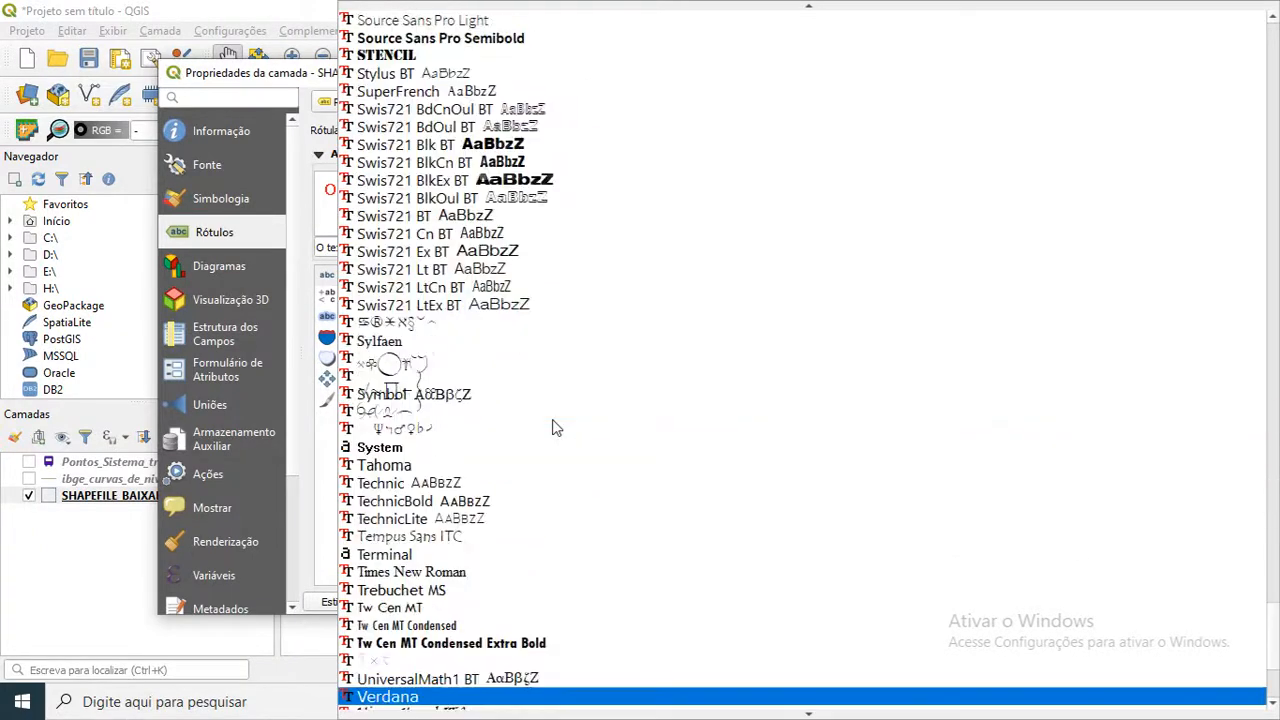
key(e)
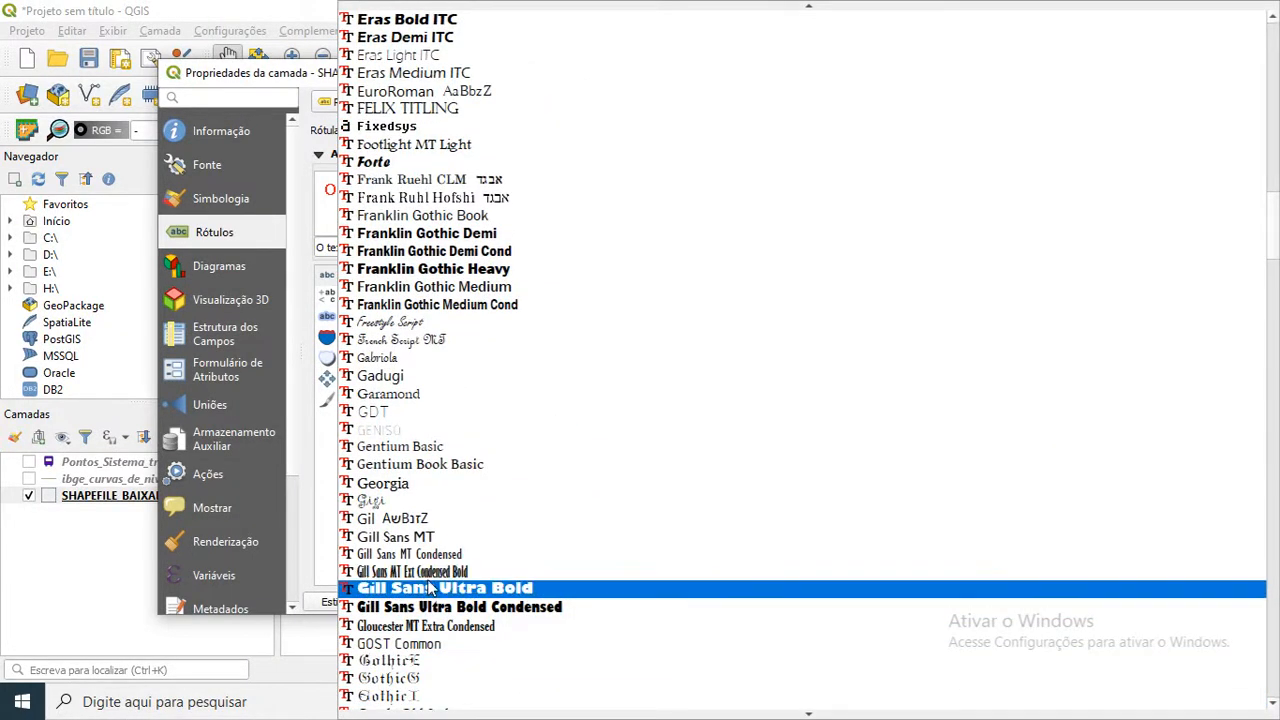
key(v)
key(e)
key(r)
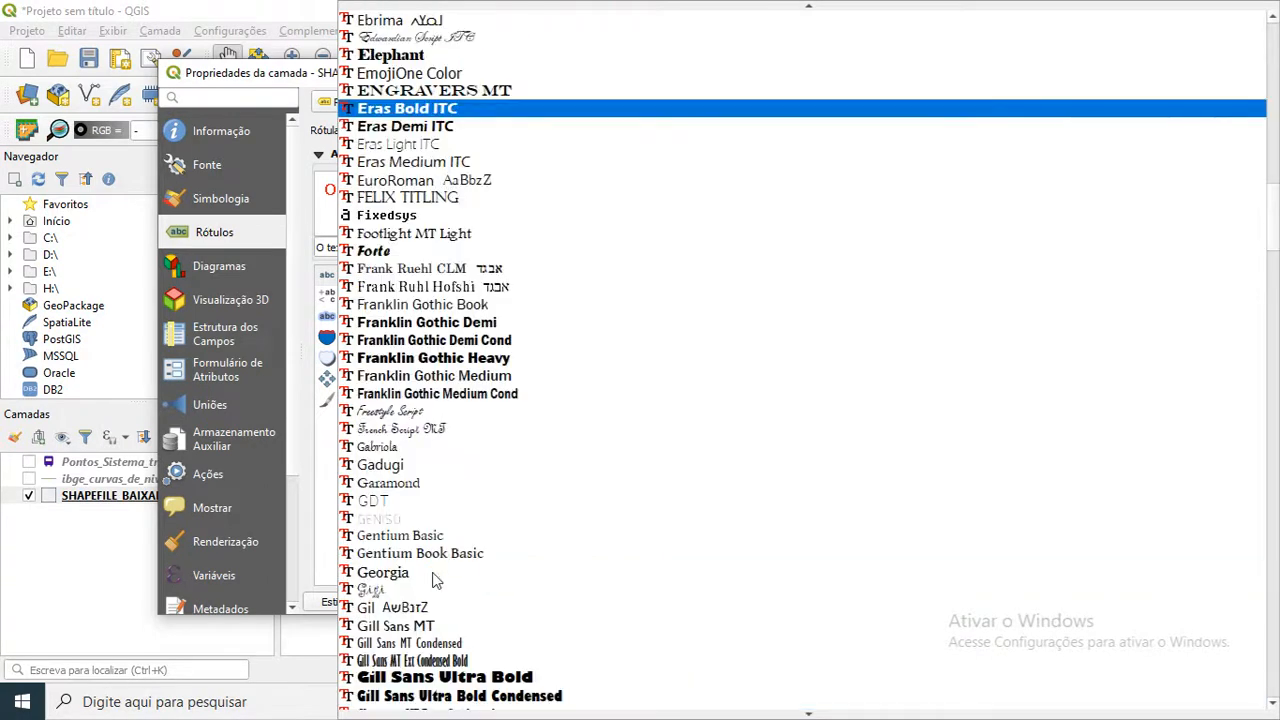
scroll(534, 406, down, 7)
key(v)
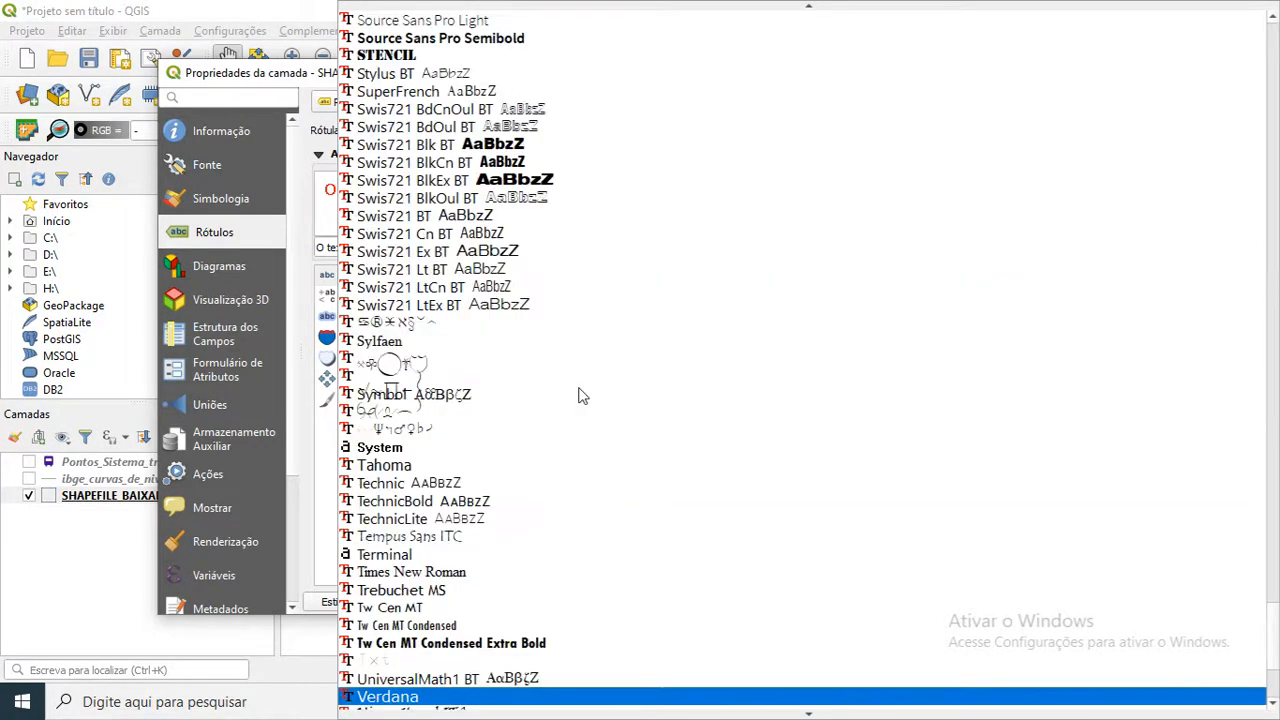
key(Return)
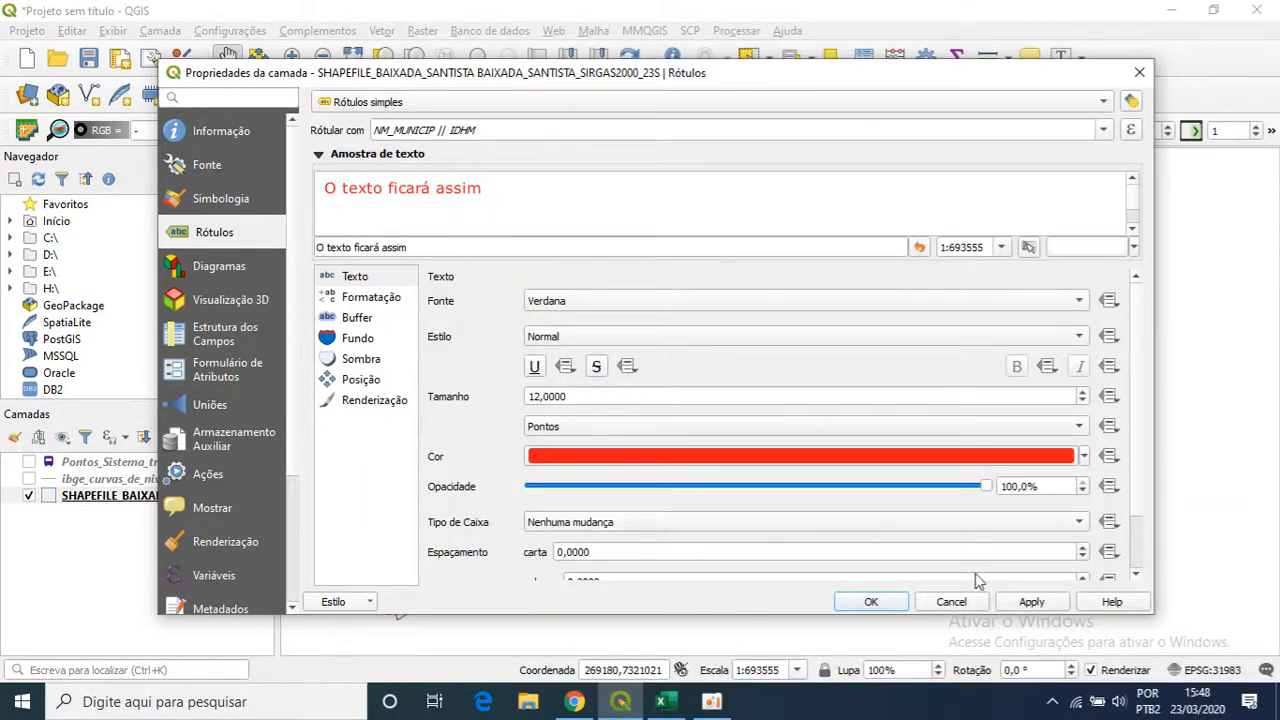
Apply the new text style and check the labels on the map
click(1031, 601)
drag(808, 81, 863, 481)
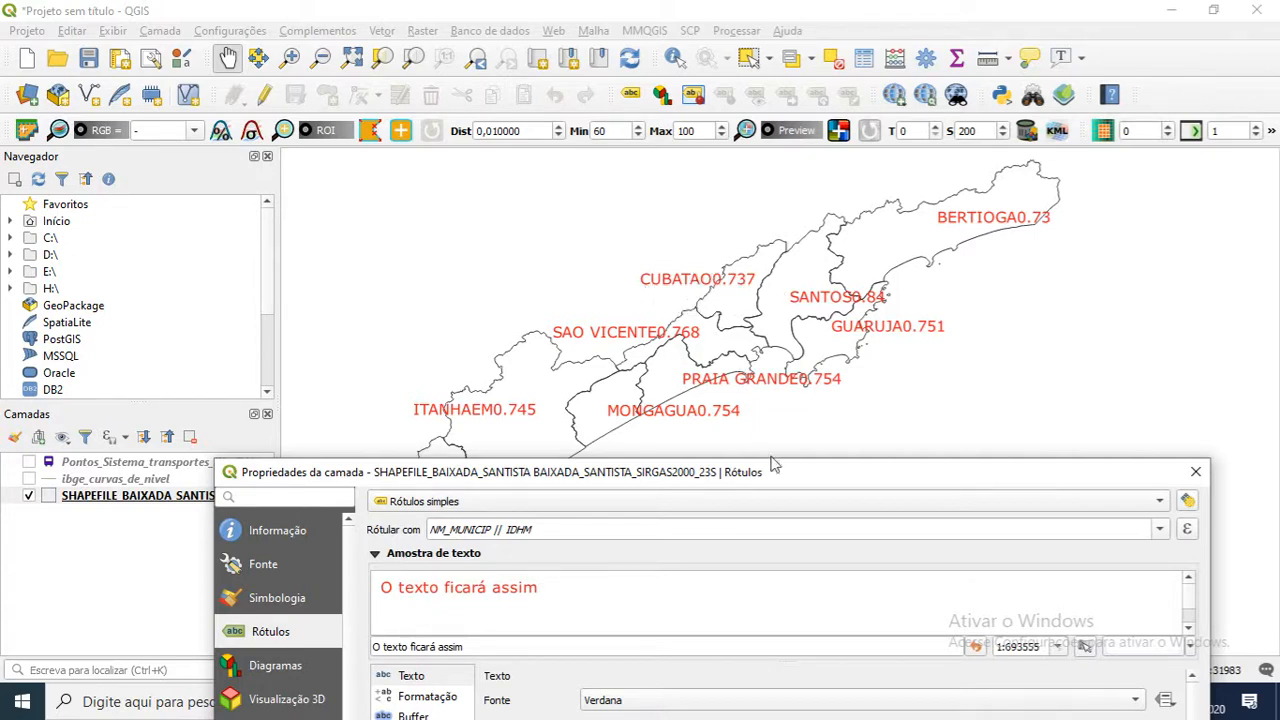
drag(763, 463, 753, 82)
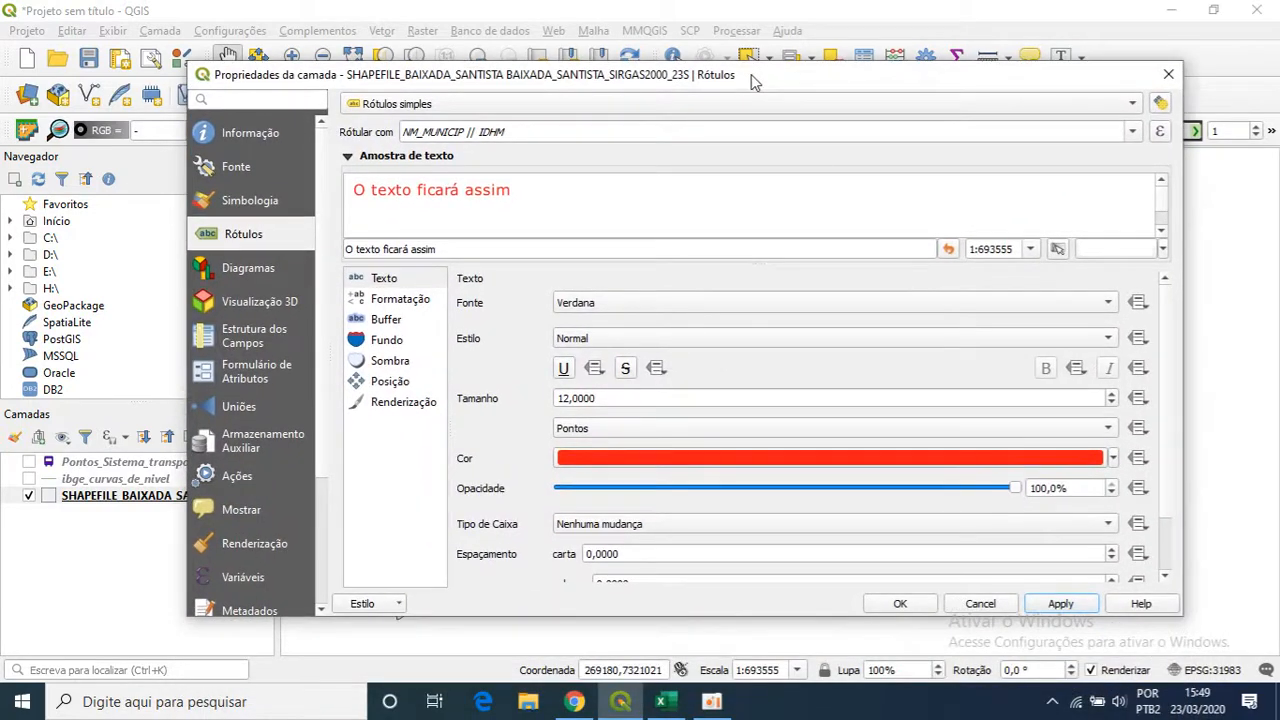
Insert a line break into the label expression, NM_MUNICIP || '\n' || IDHM, apply it and check the map
click(1162, 136)
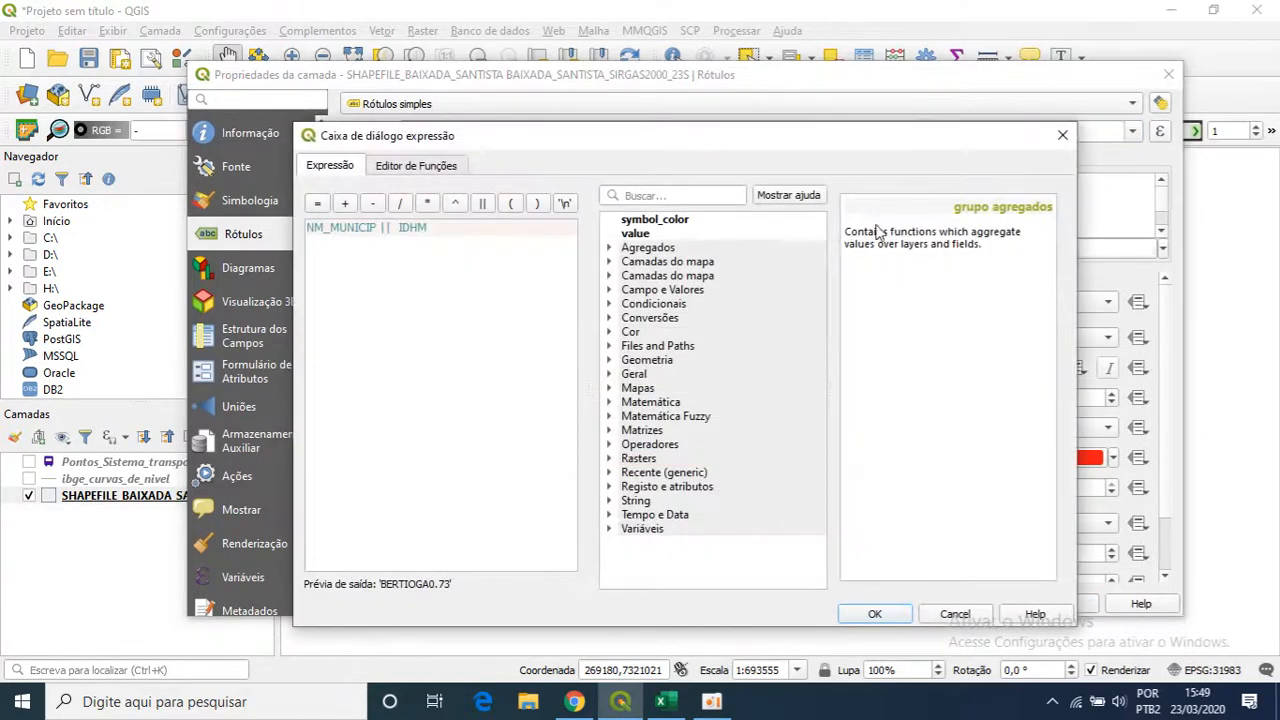
click(394, 227)
click(565, 204)
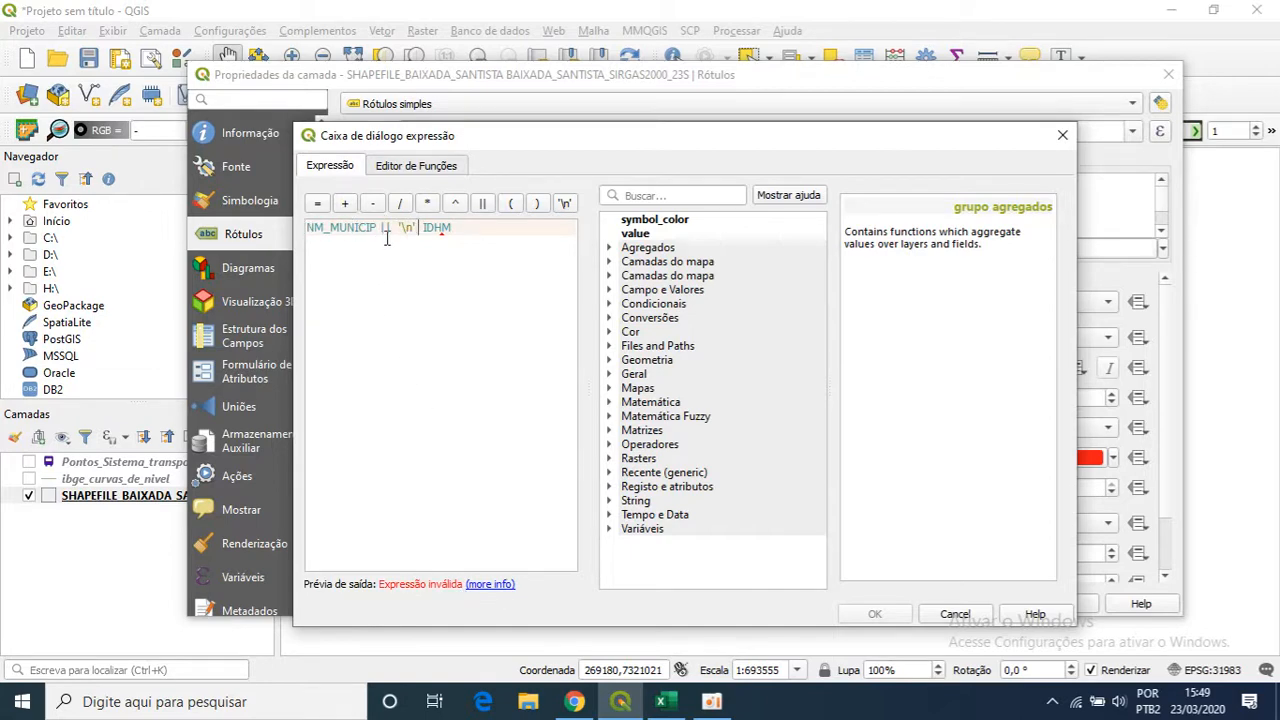
click(418, 228)
click(482, 204)
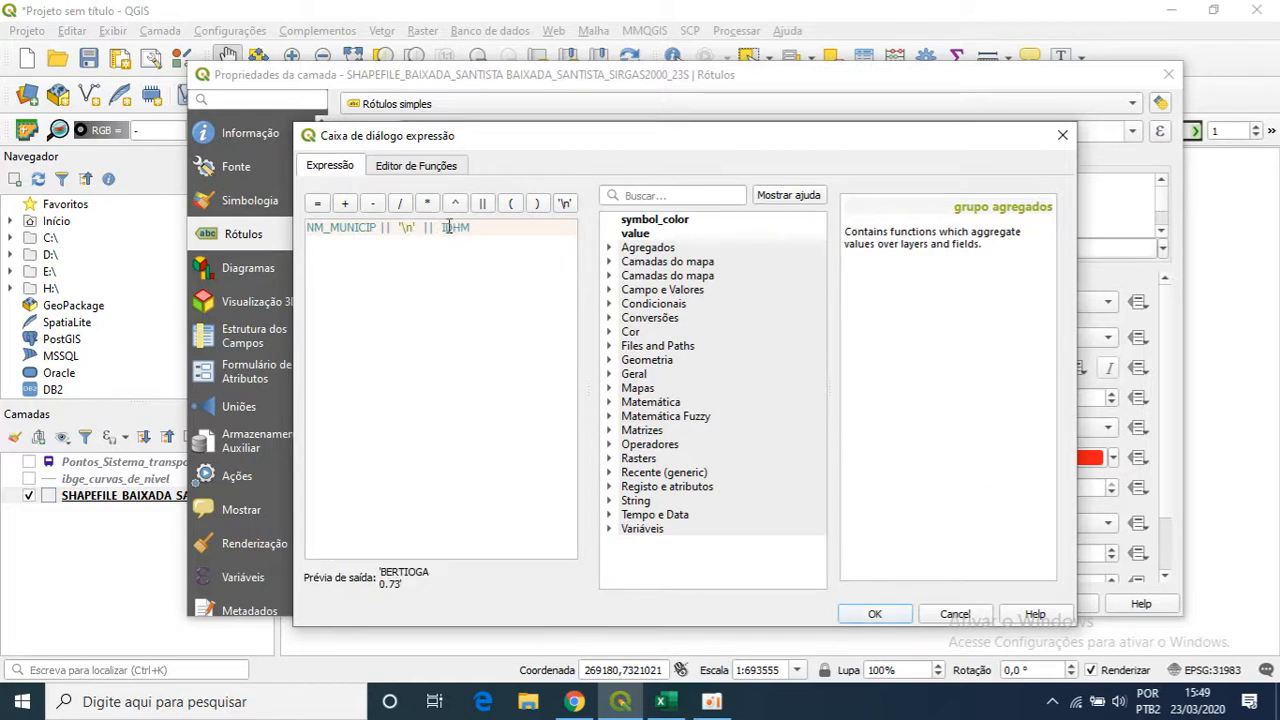
click(893, 613)
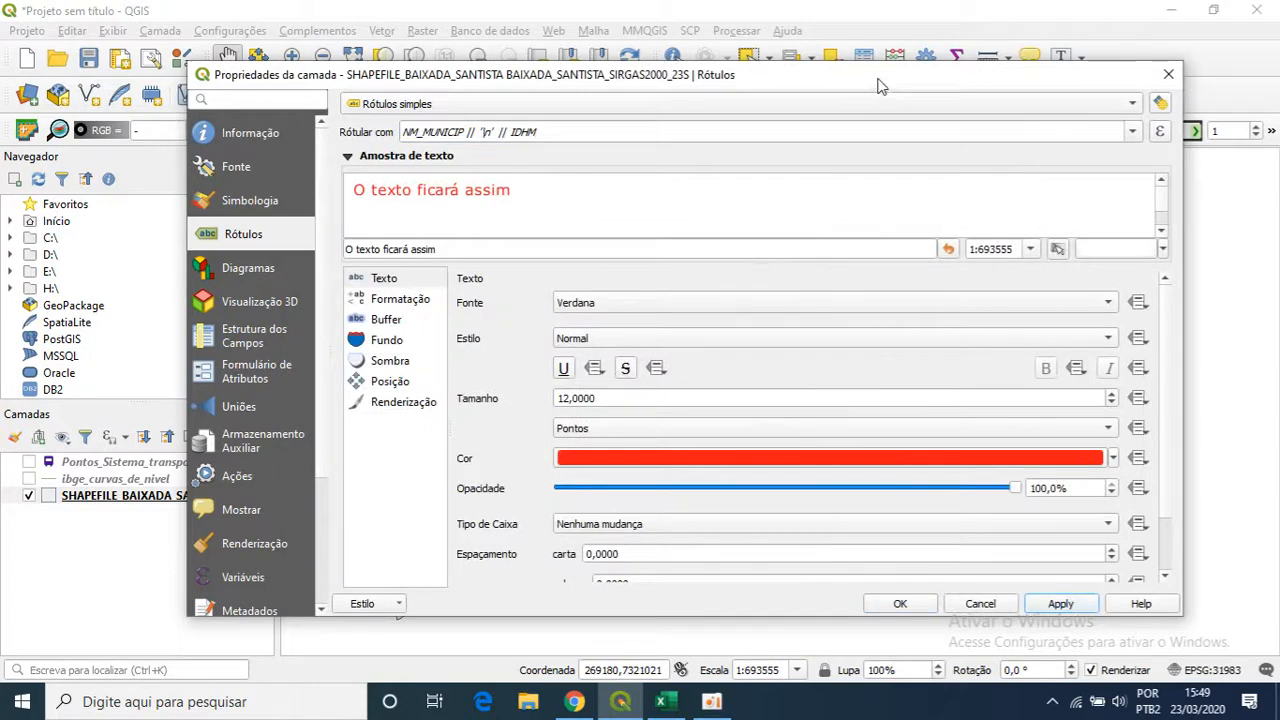
drag(881, 80, 895, 520)
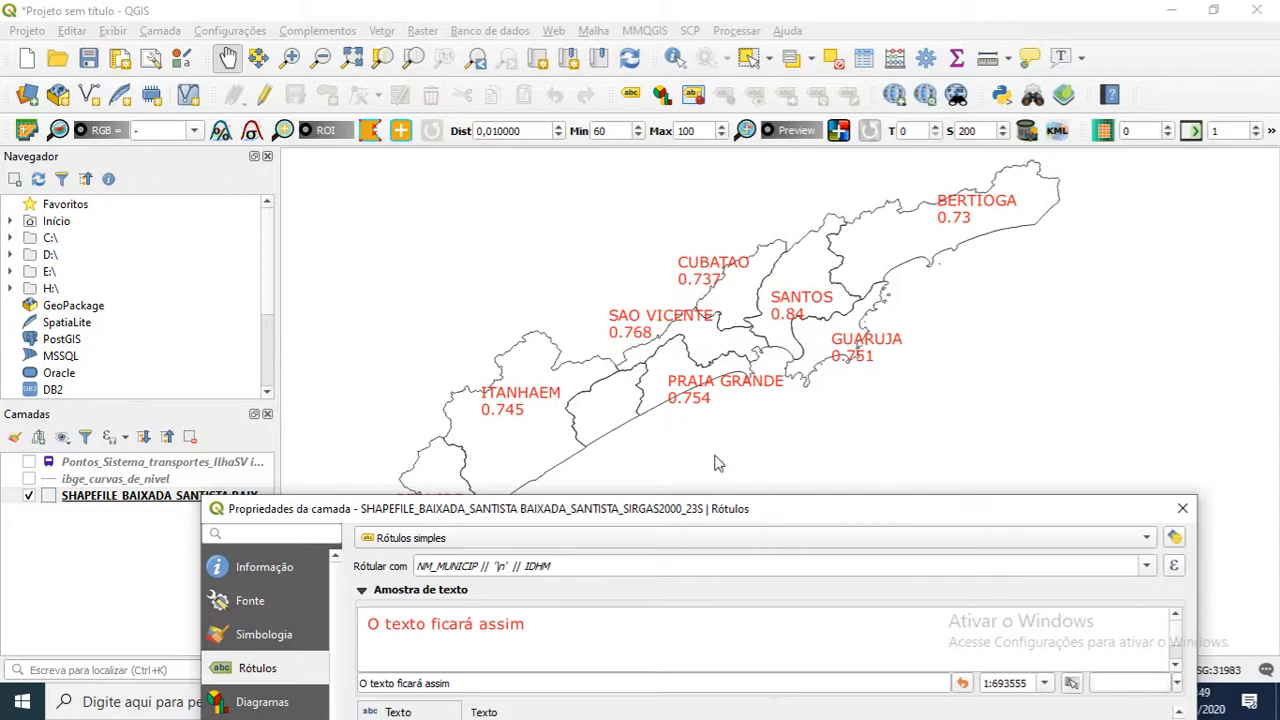
drag(763, 514, 714, 74)
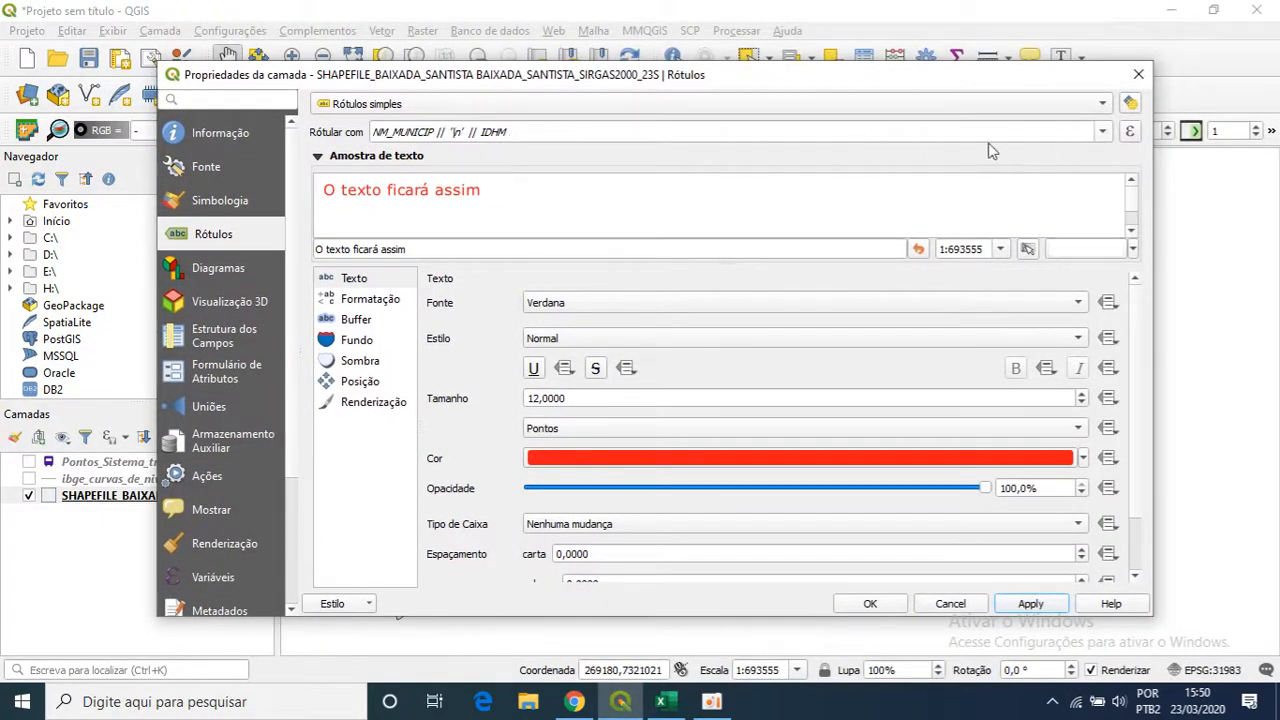
Add the literal text 'IDHM = ' before the index value in the label expression, joined to the IDHM field with ||
click(1130, 133)
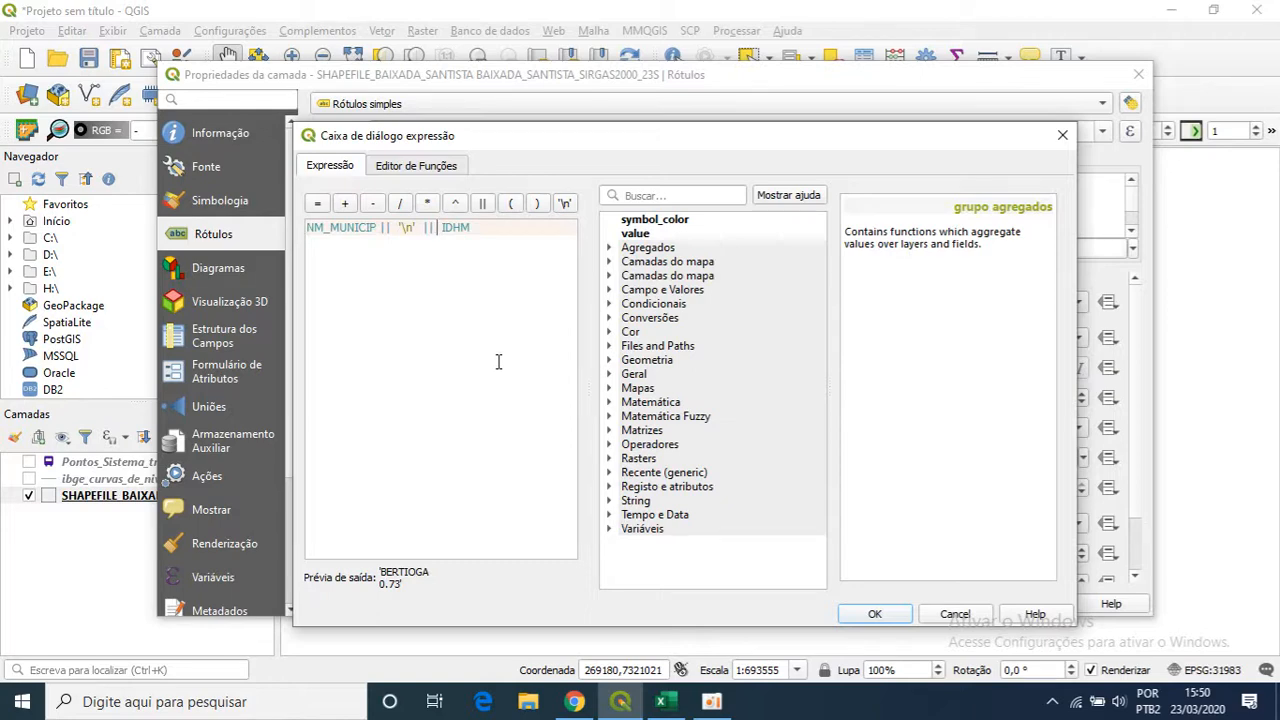
text(')
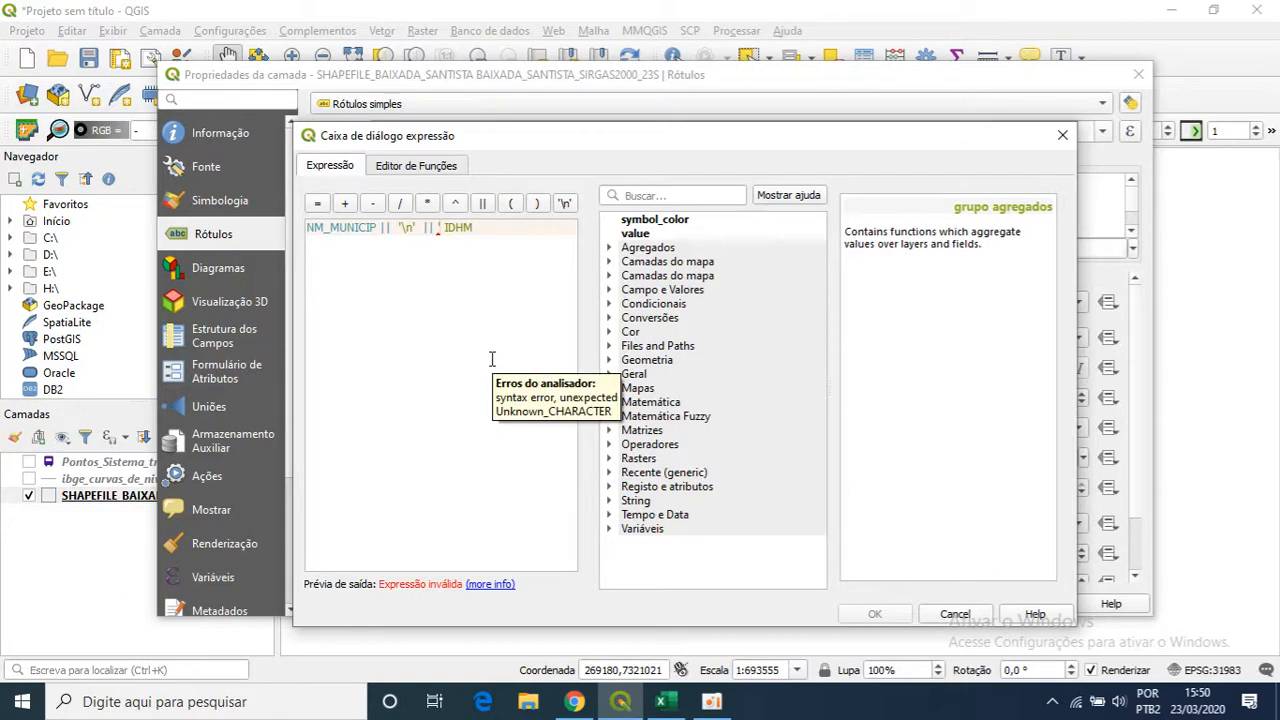
text(IDHM = )
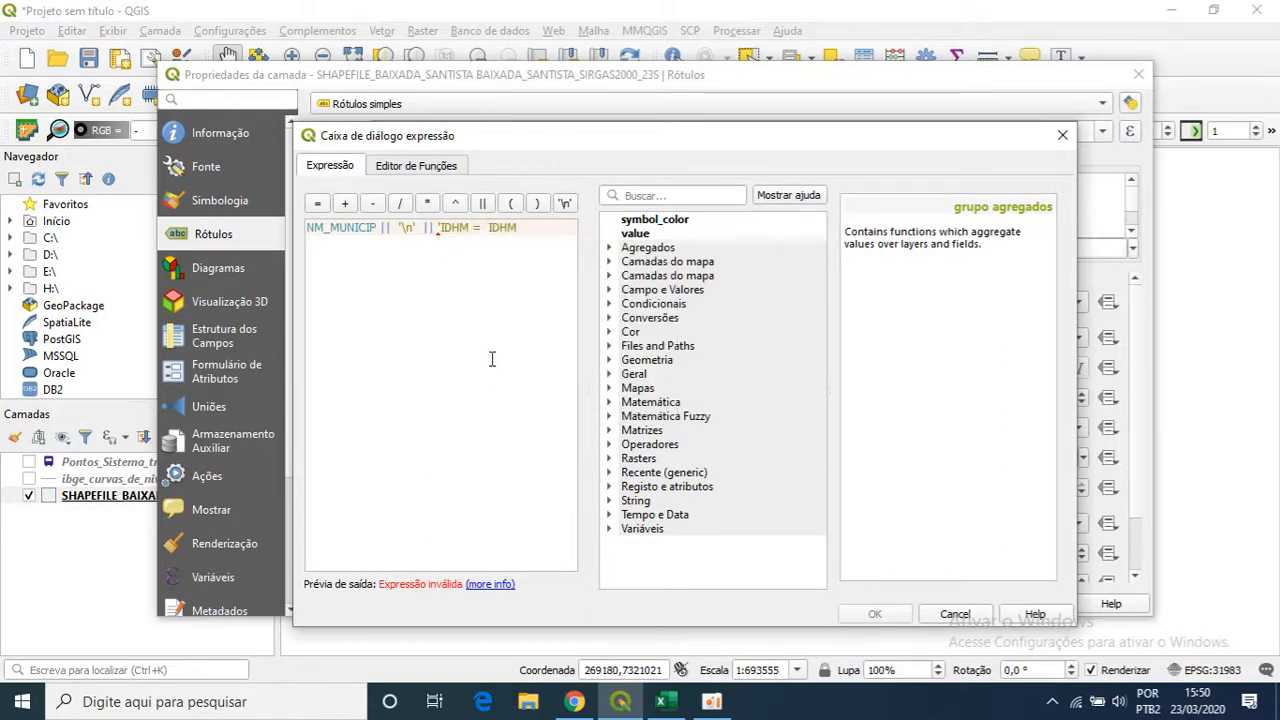
text(')
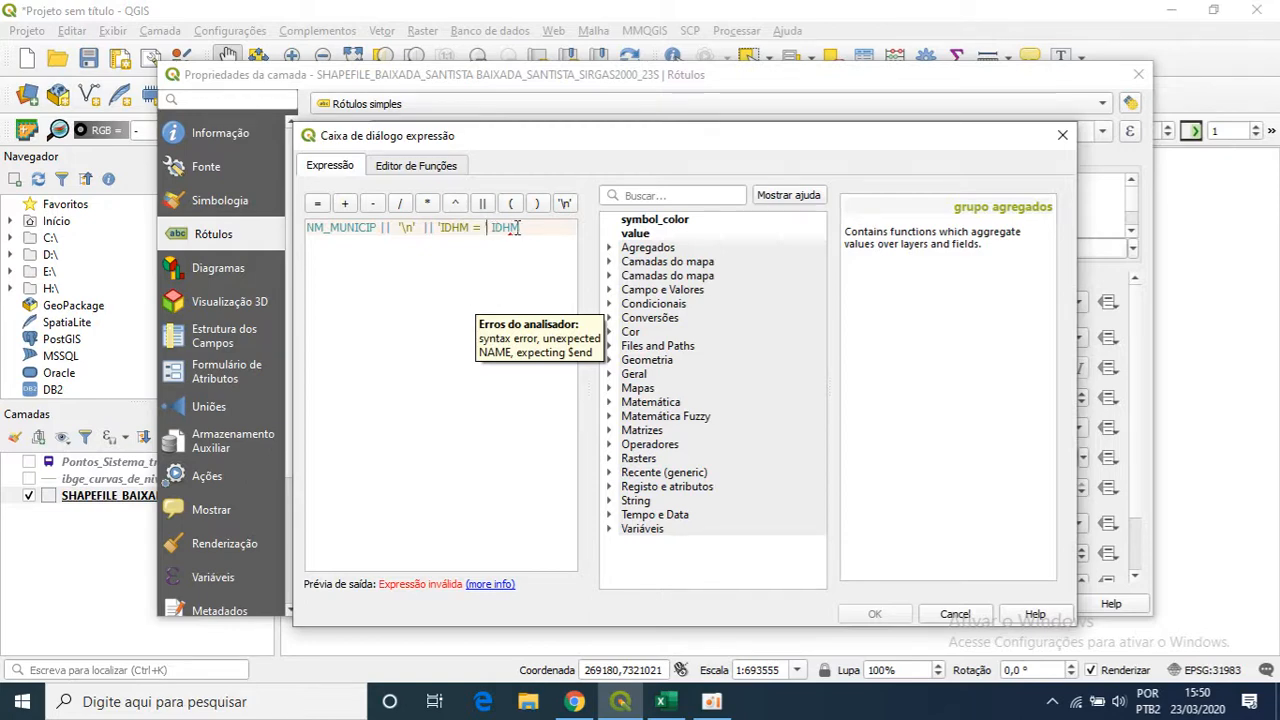
text(')
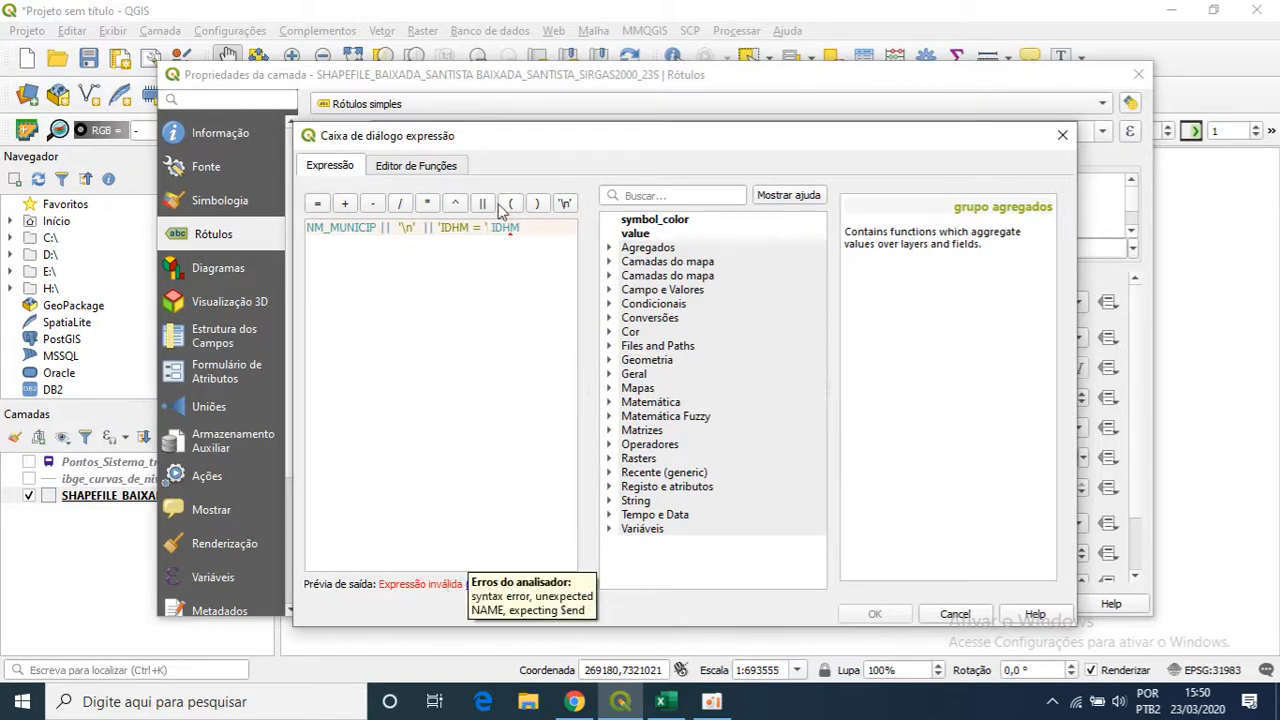
click(482, 203)
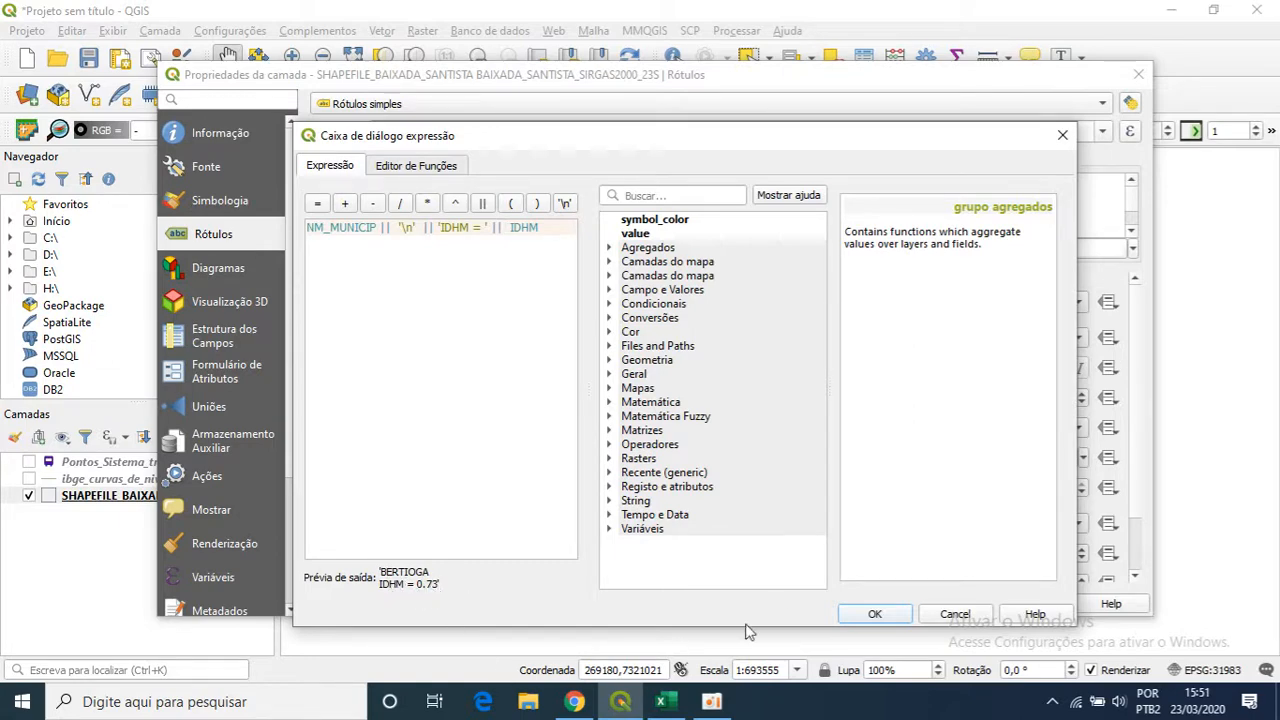
Accept the expression, apply it to the labels and close the layer properties
click(874, 614)
click(1024, 604)
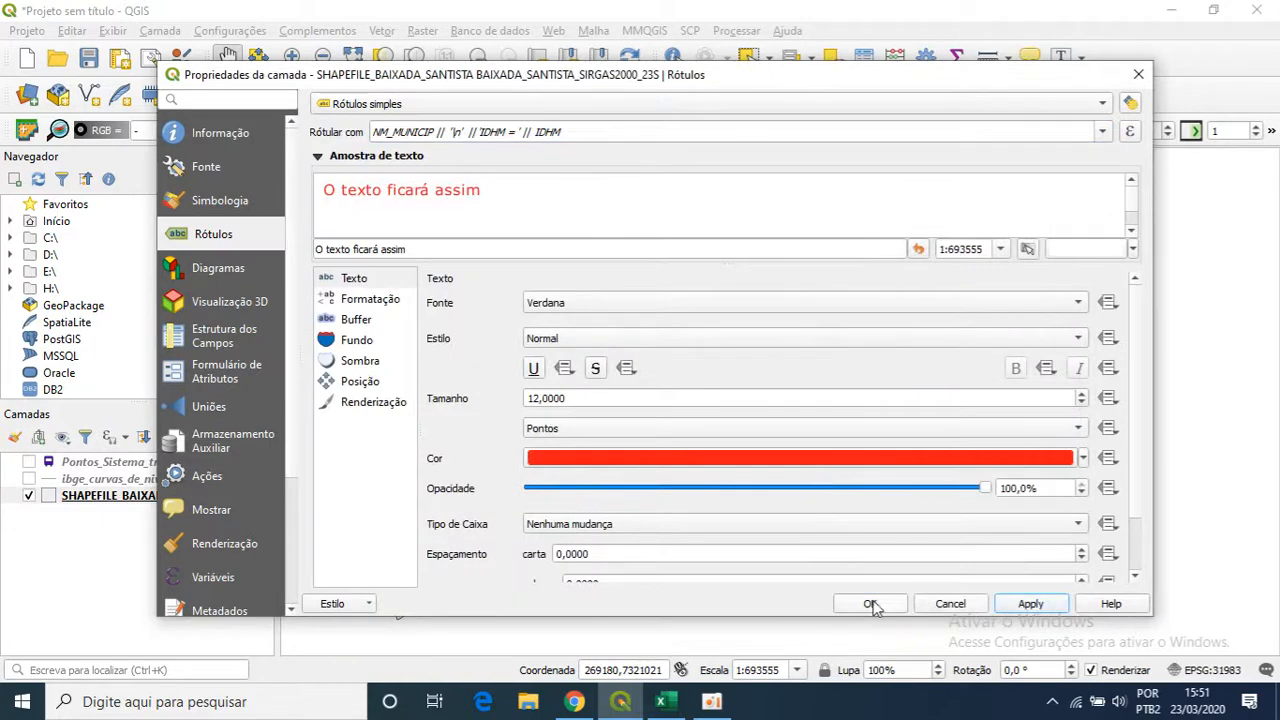
click(870, 604)
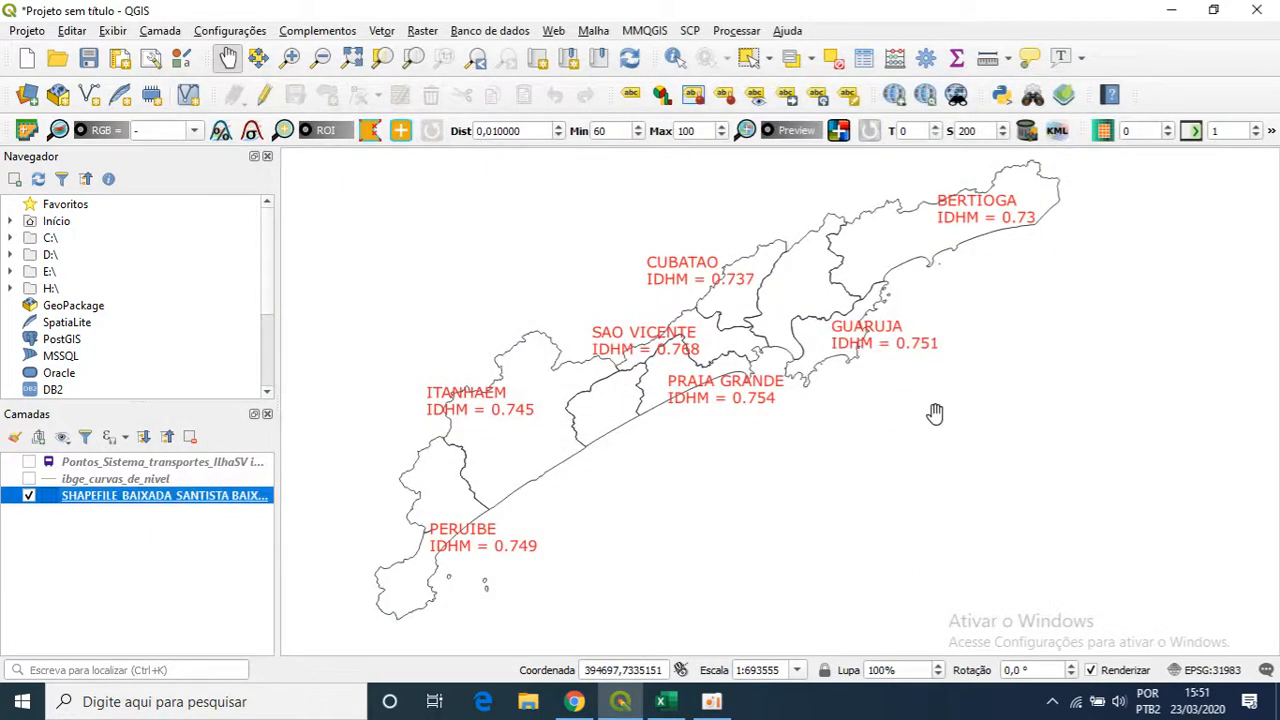